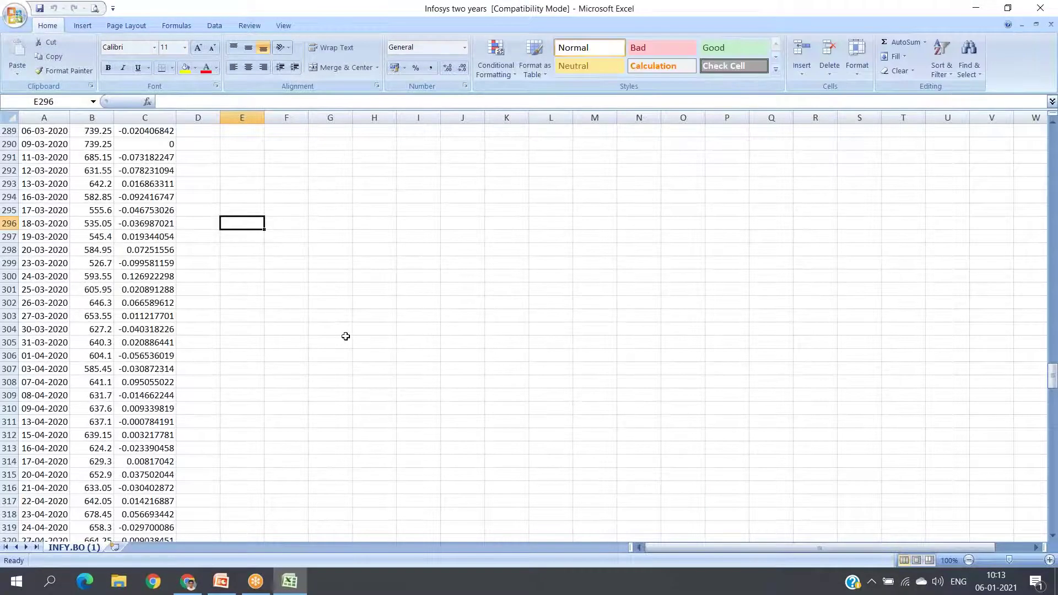
Add the header Return in cell C1 above the calculated values
scroll(345, 336, up, 20)
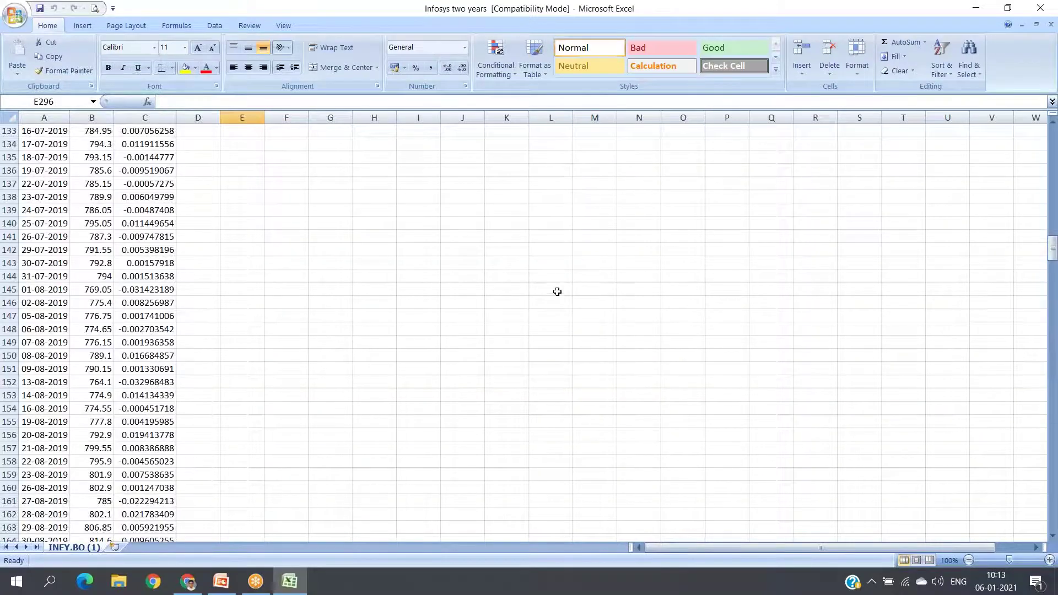
scroll(307, 241, up, 20)
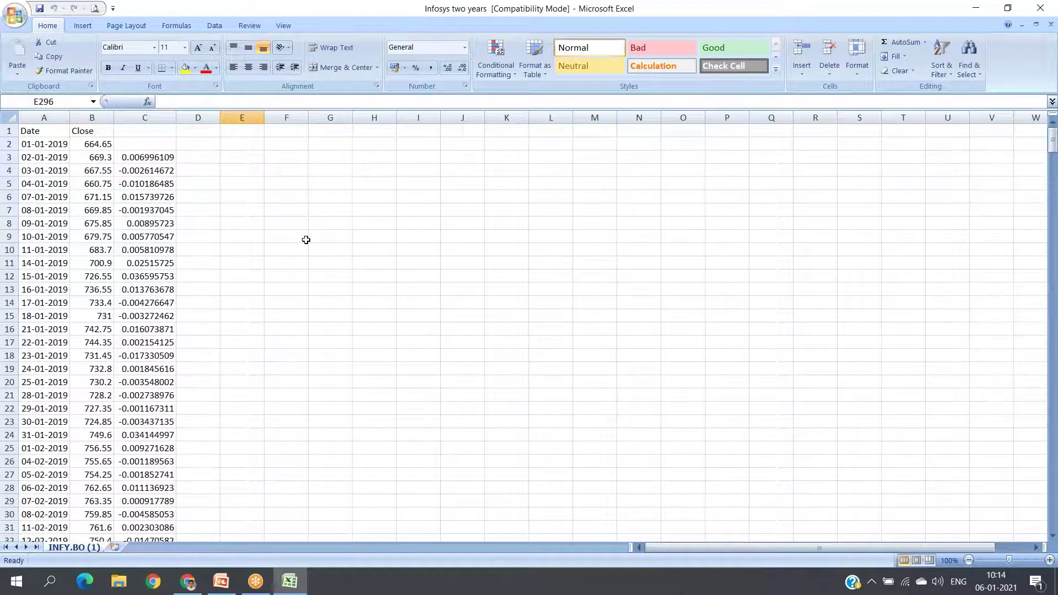
click(172, 134)
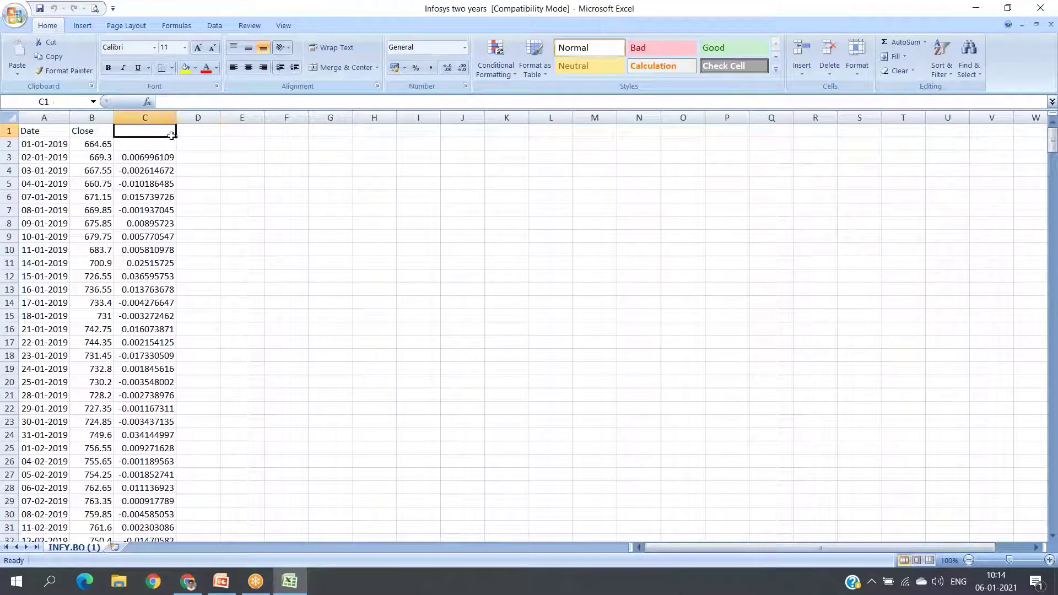
text(Return)
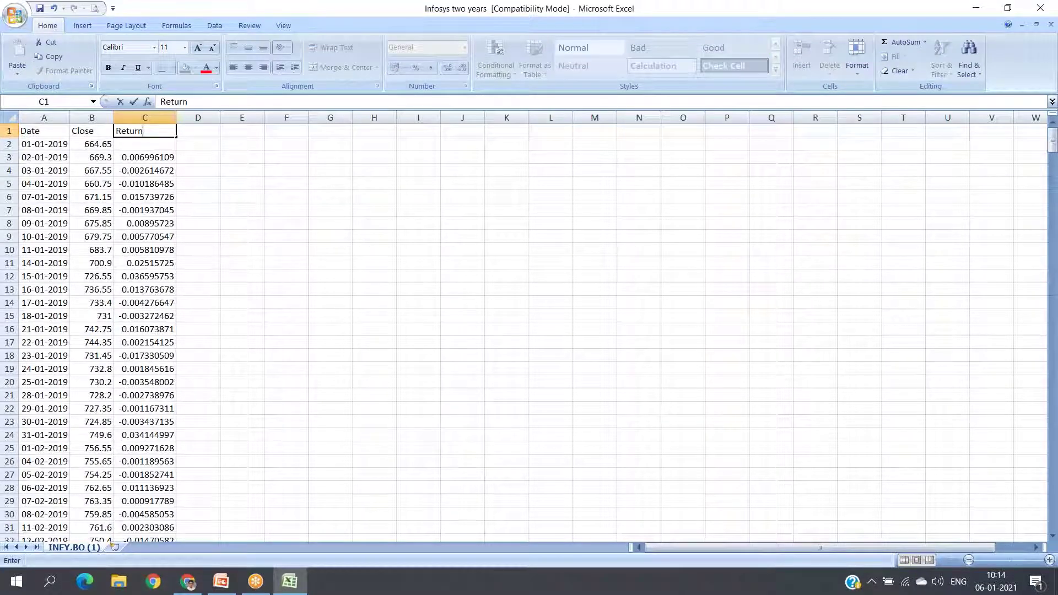
key(Return)
Examine the return formula in C3, the closing prices it uses, and the daily returns throughout the sheet
click(145, 157)
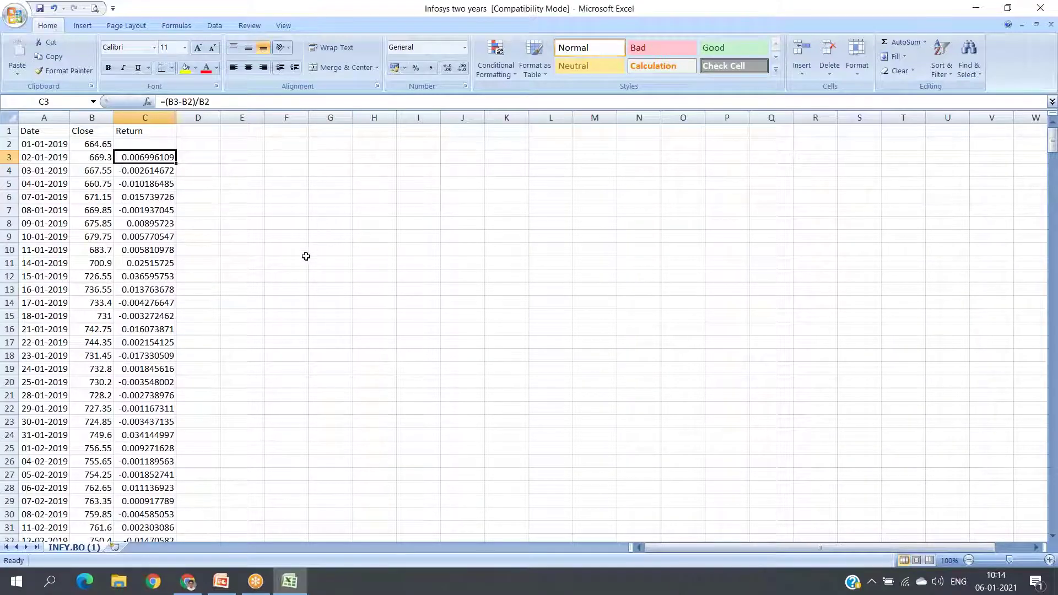
scroll(306, 256, down, 20)
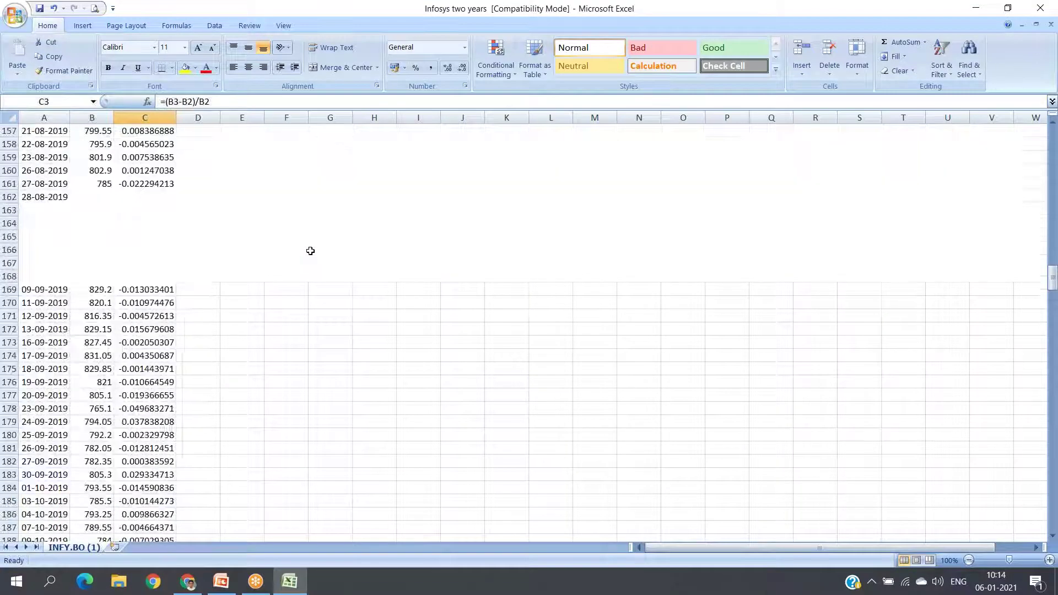
scroll(270, 298, down, 20)
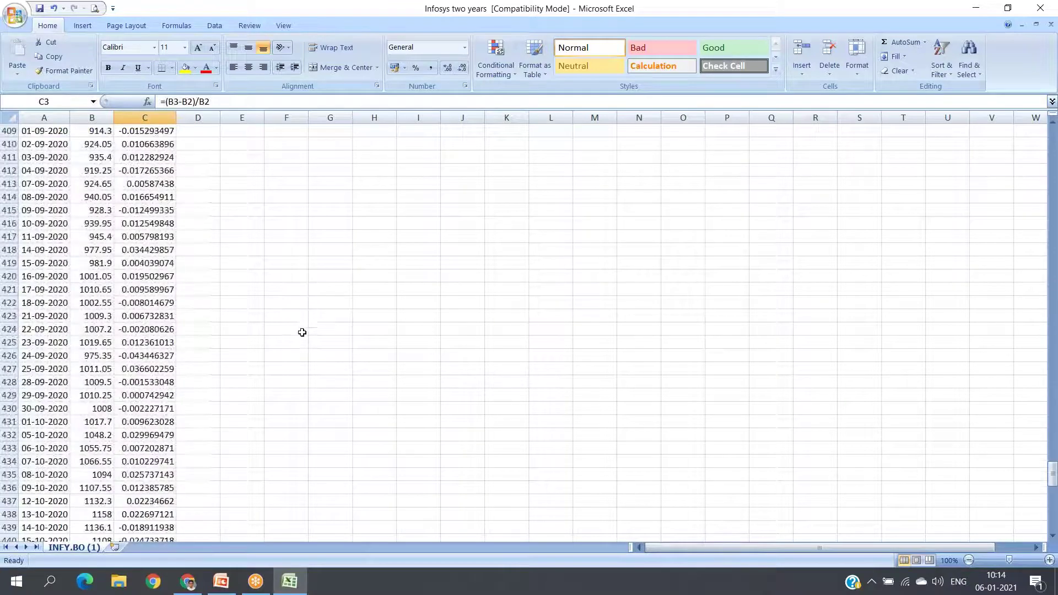
scroll(300, 326, up, 4)
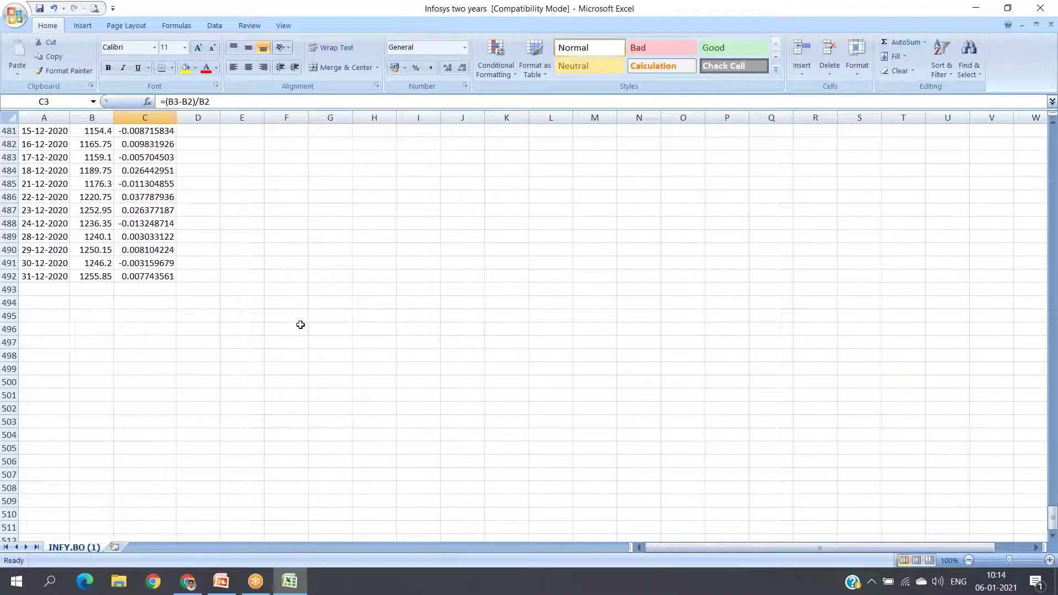
scroll(300, 326, up, 20)
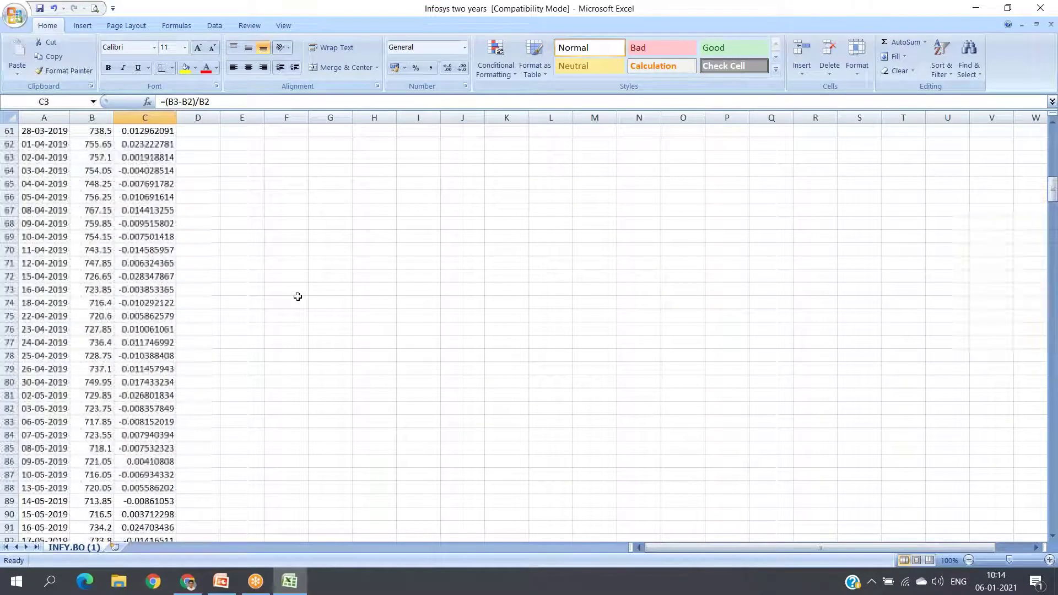
scroll(298, 297, up, 20)
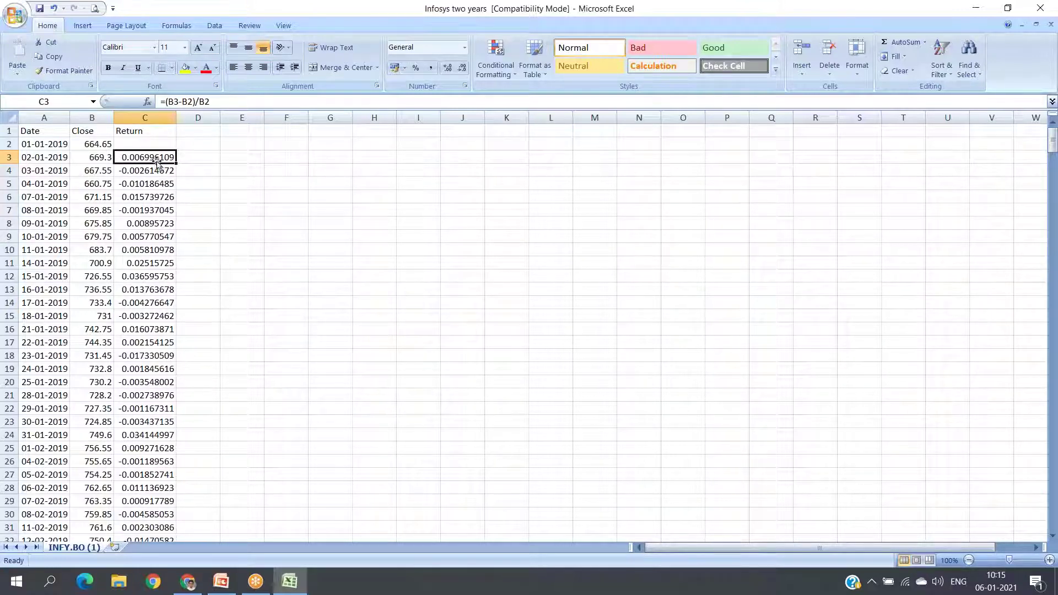
click(101, 159)
drag(95, 158, 102, 168)
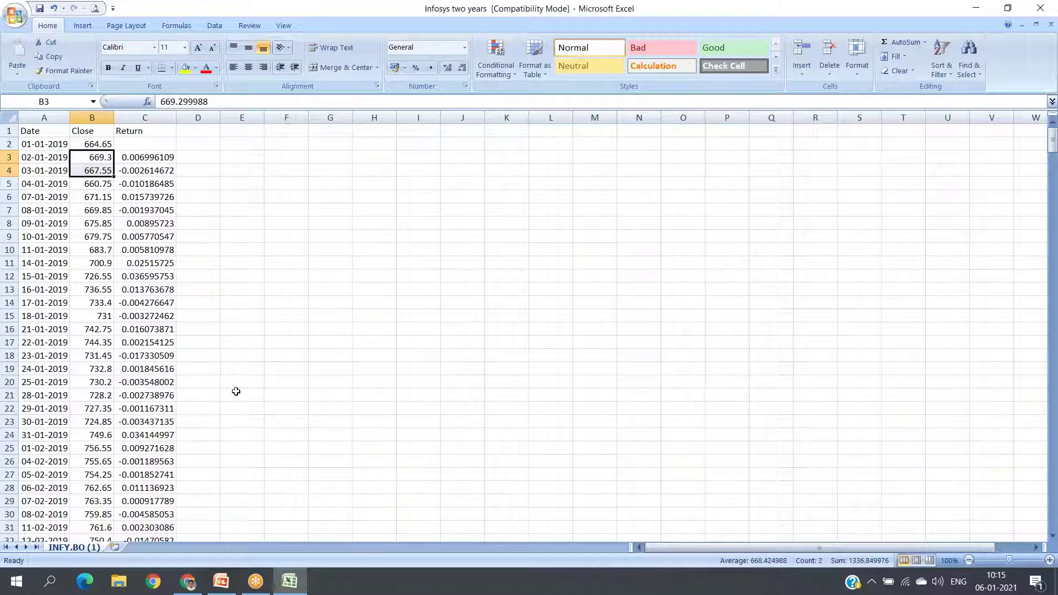
scroll(127, 327, down, 20)
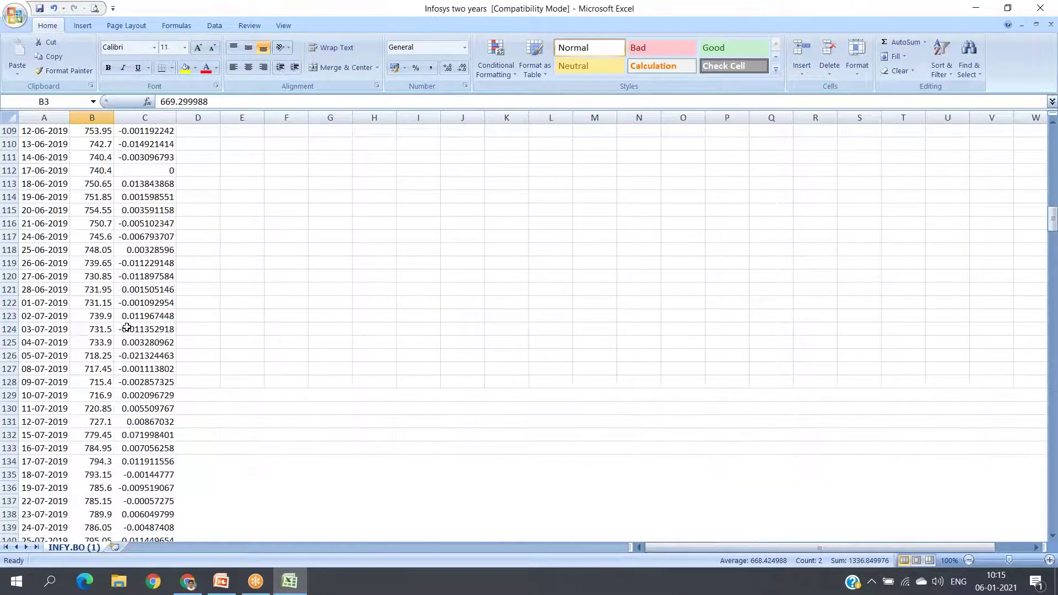
scroll(126, 328, down, 20)
scroll(127, 316, down, 12)
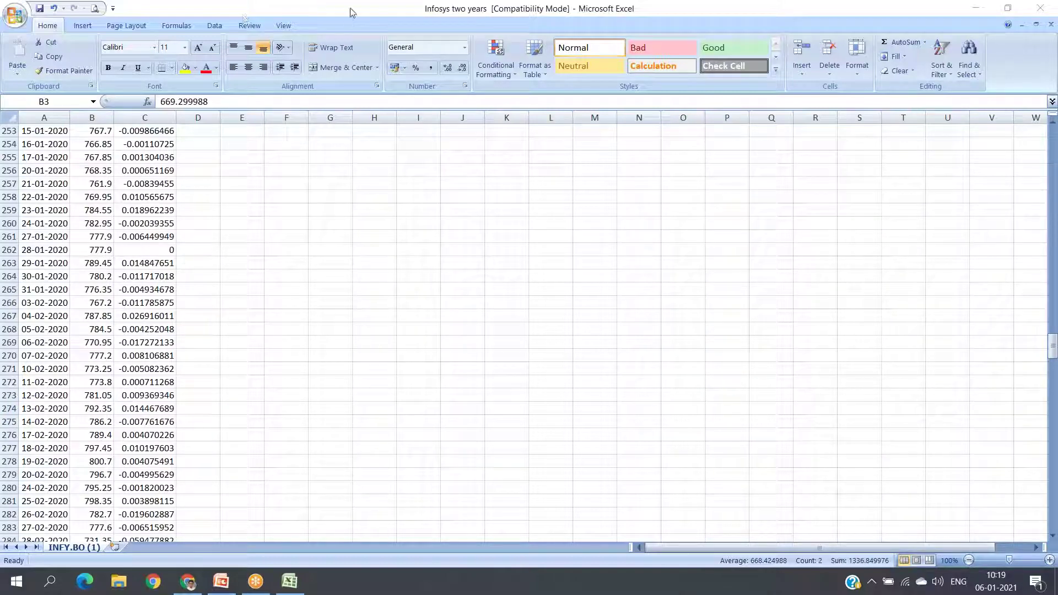
Close the Infosys two years workbook, saving the changes and continuing despite the compatibility check
click(1040, 8)
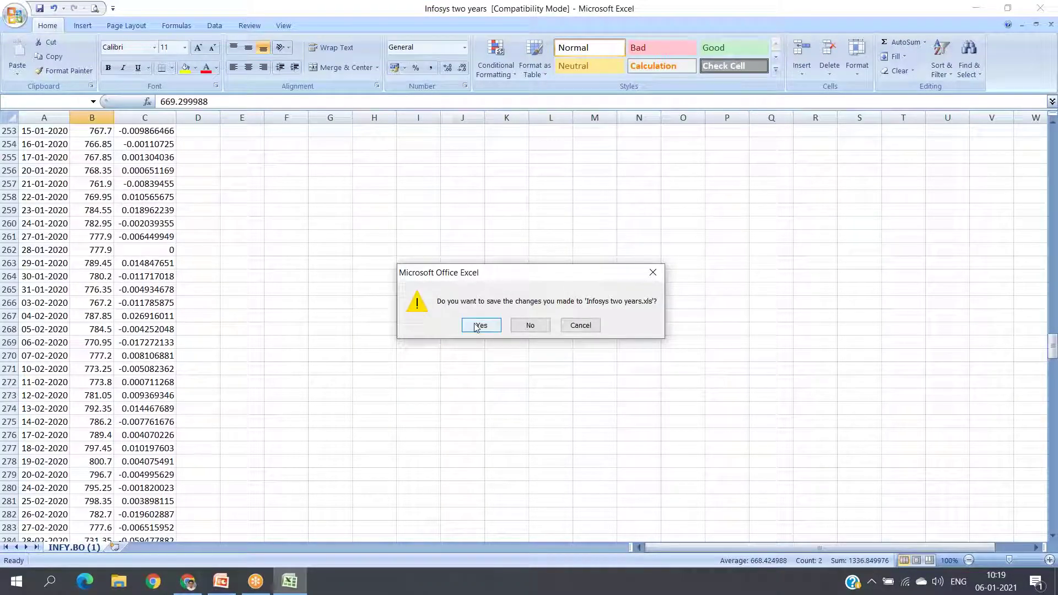
click(477, 326)
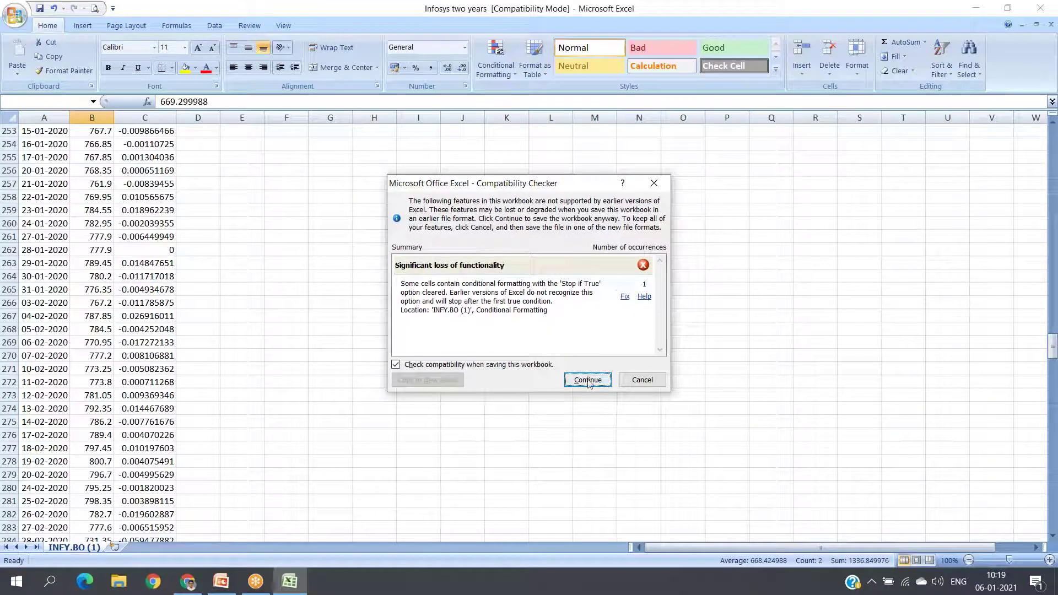
click(588, 382)
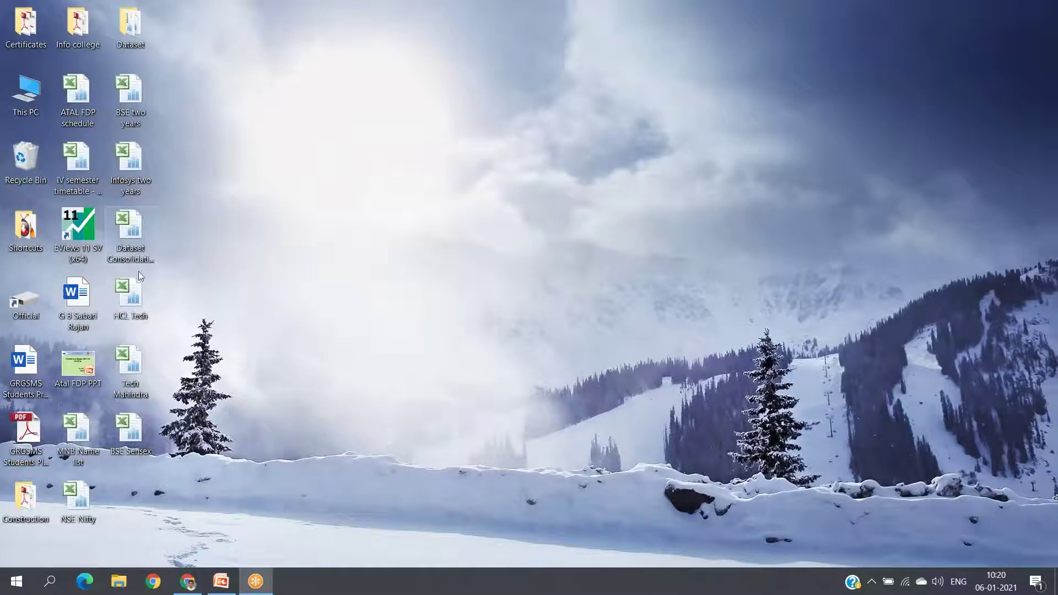
Open the HCL Tech workbook from the desktop and look through its dates, closing prices and returns
click(136, 310)
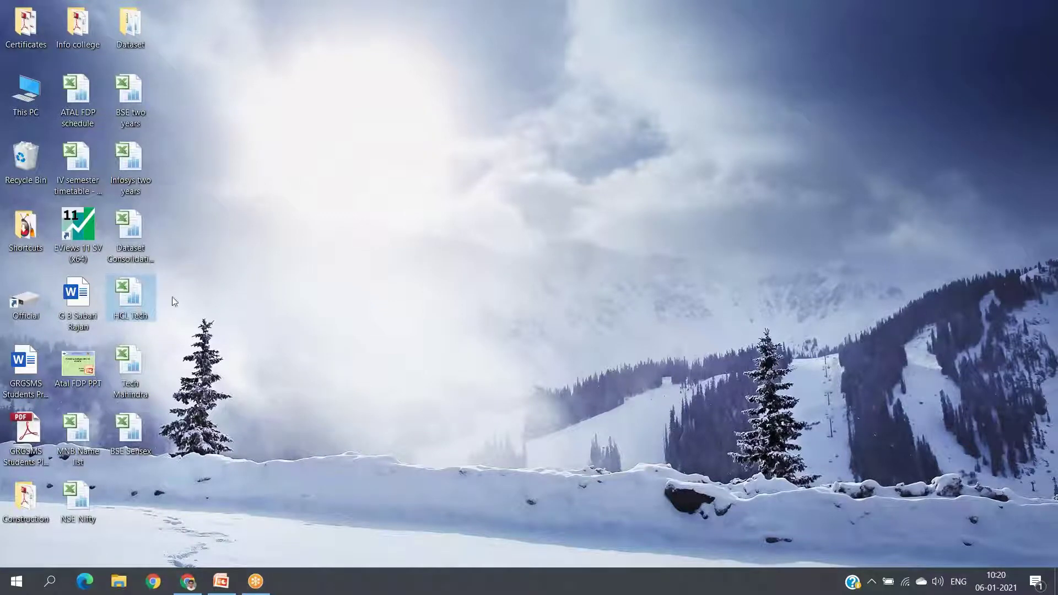
double_click(134, 293)
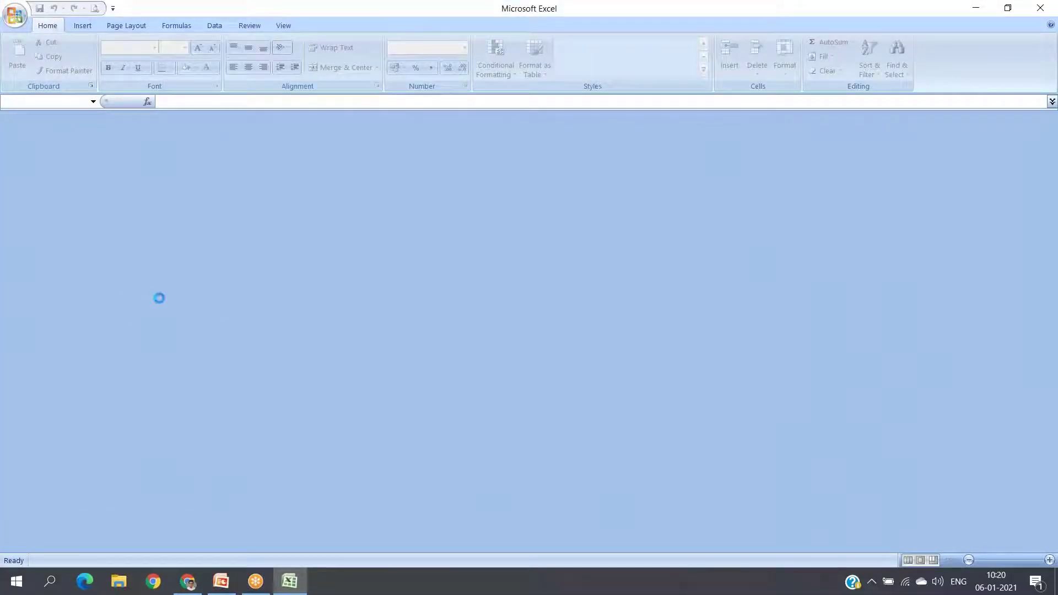
scroll(204, 276, up, 20)
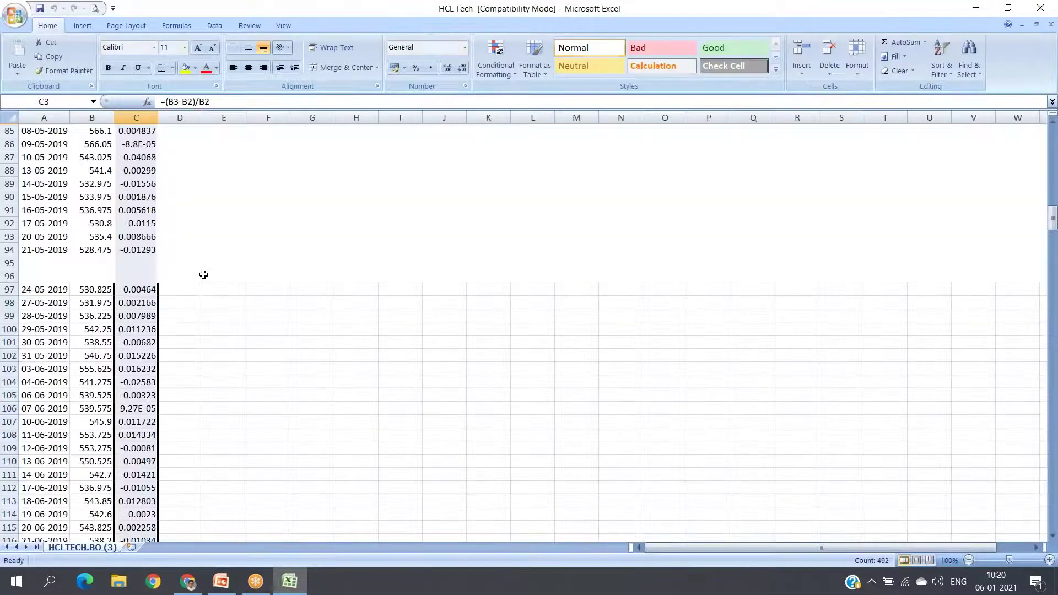
click(270, 211)
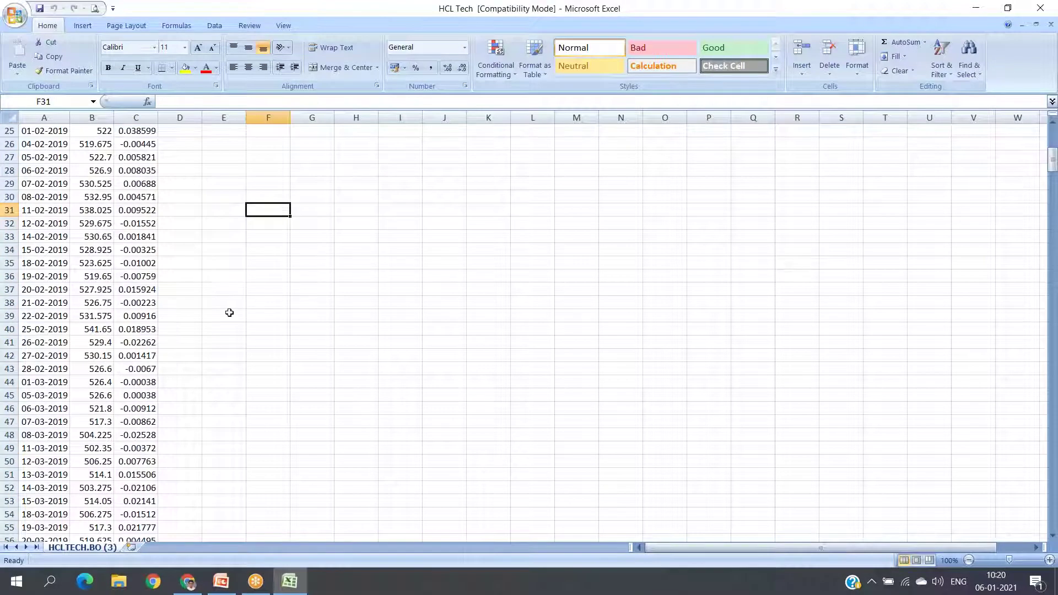
scroll(218, 314, down, 20)
scroll(223, 284, up, 16)
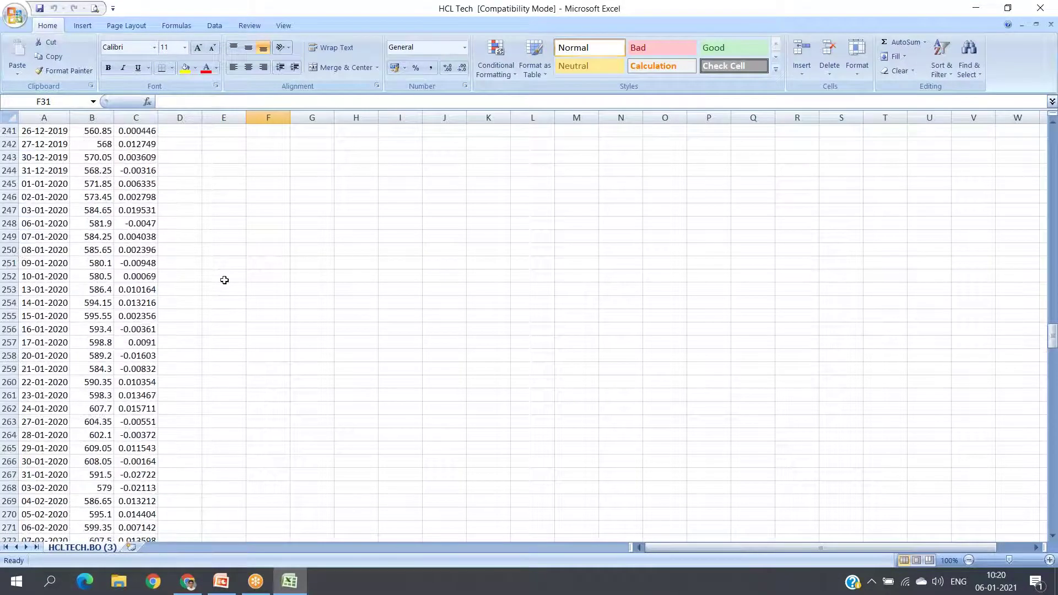
scroll(219, 292, up, 12)
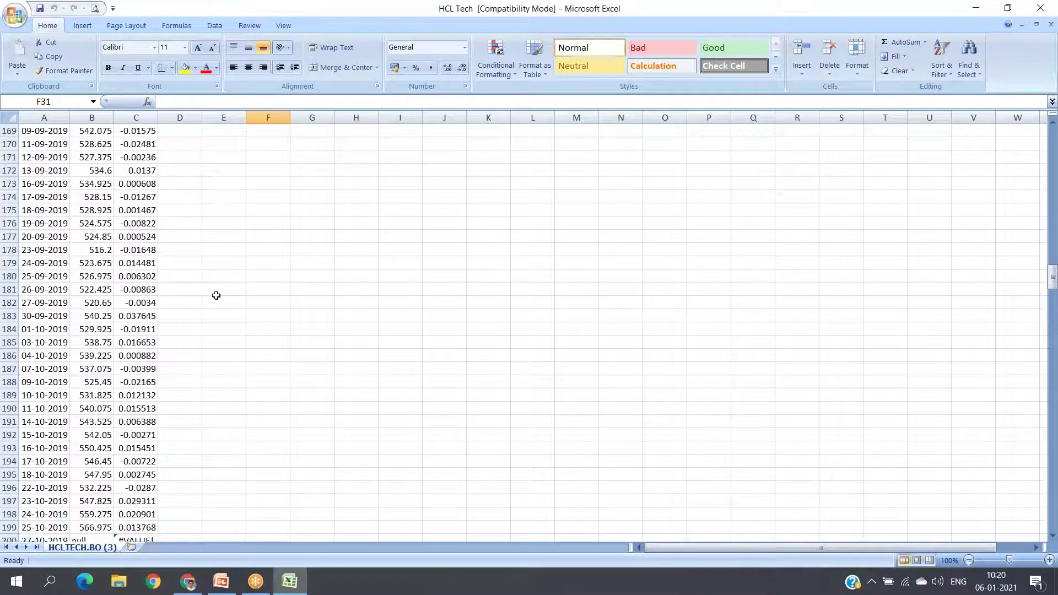
Try a closing price of 0 in cell B179 for 24-09-2019 and restore the price to 523.674988
click(104, 263)
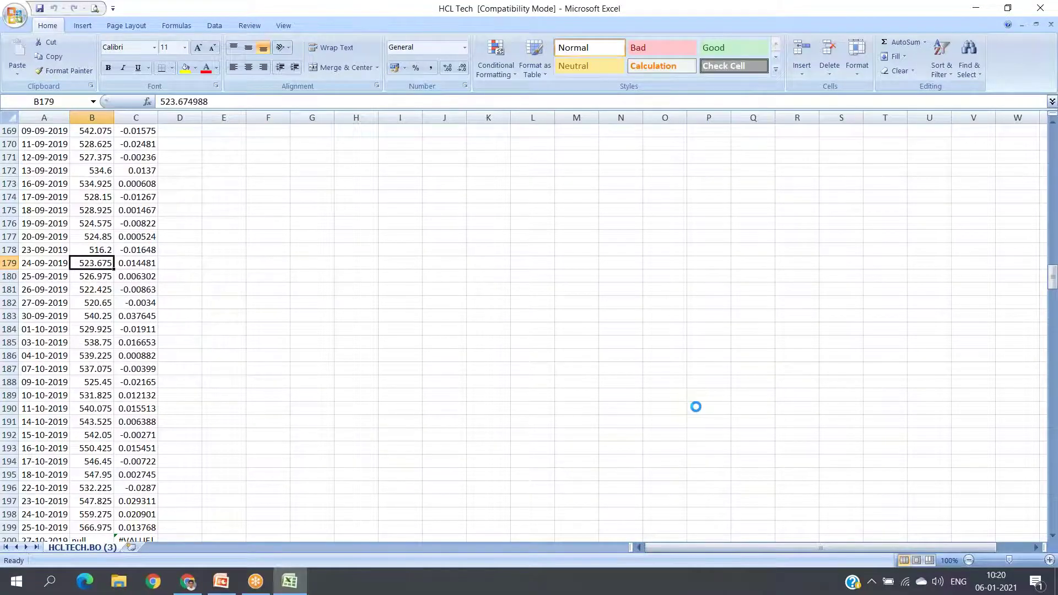
ctrl+scroll(696, 408, up, 2)
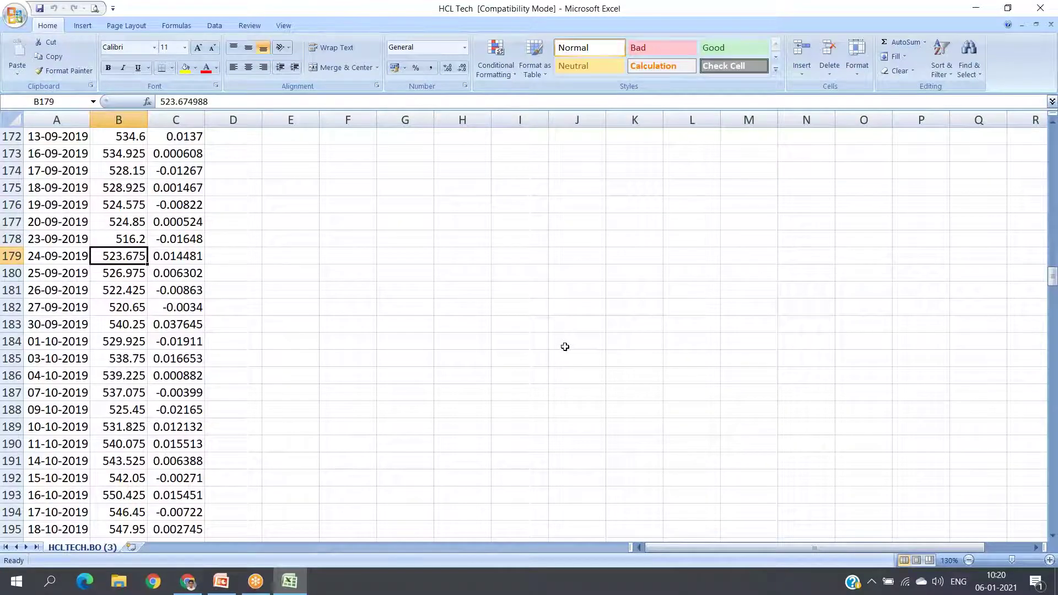
ctrl+scroll(564, 347, up, 2)
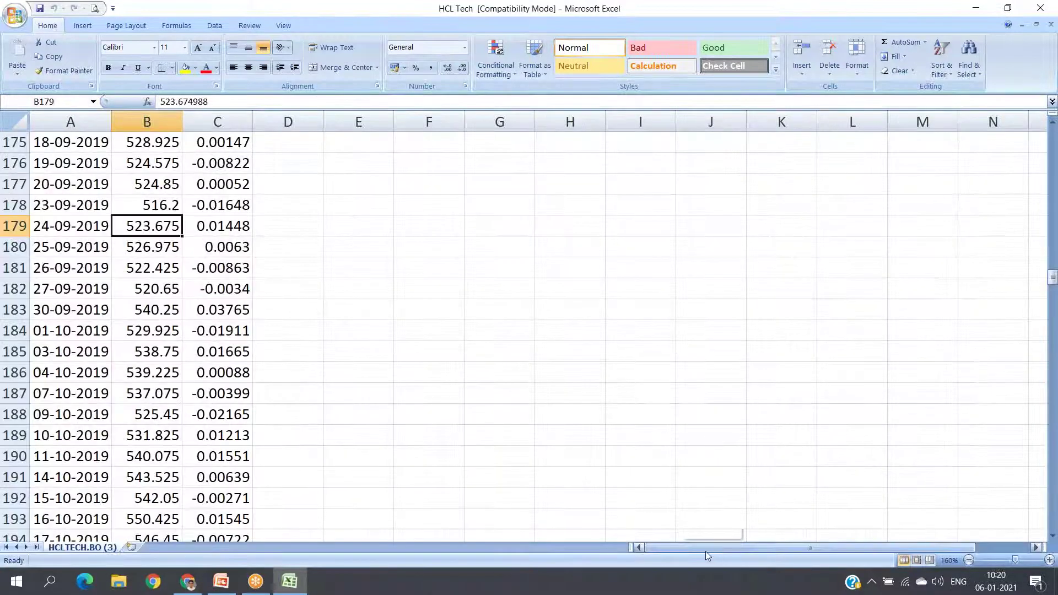
ctrl+scroll(518, 374, up, 1)
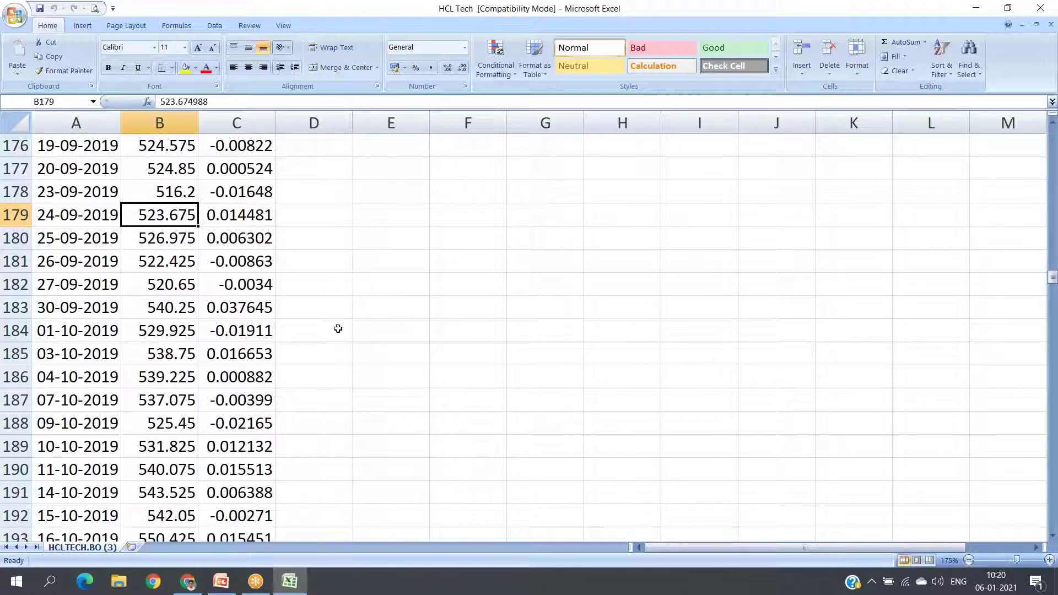
text(0)
key(Return)
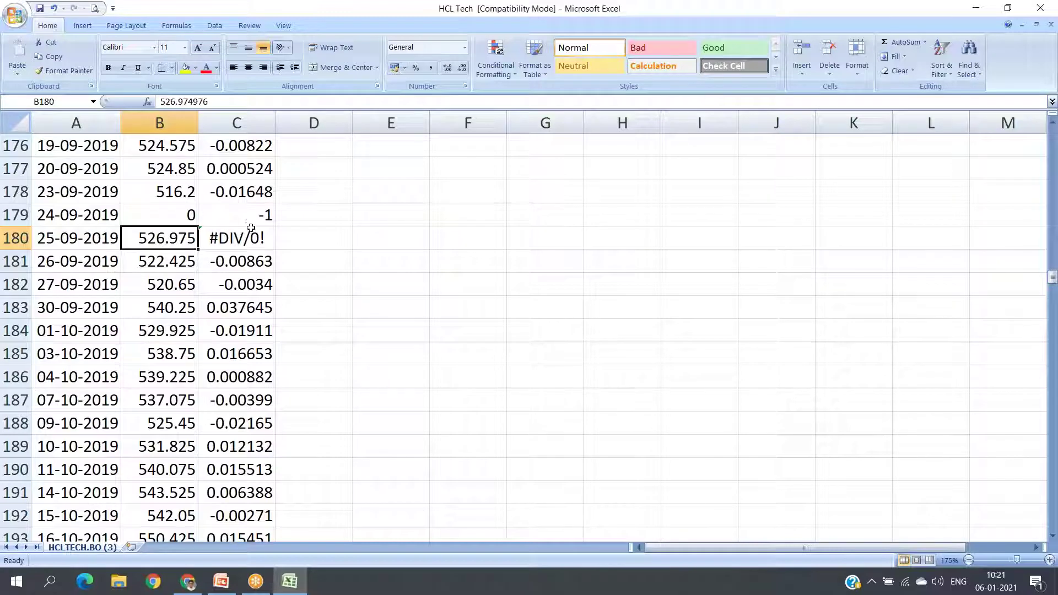
click(183, 217)
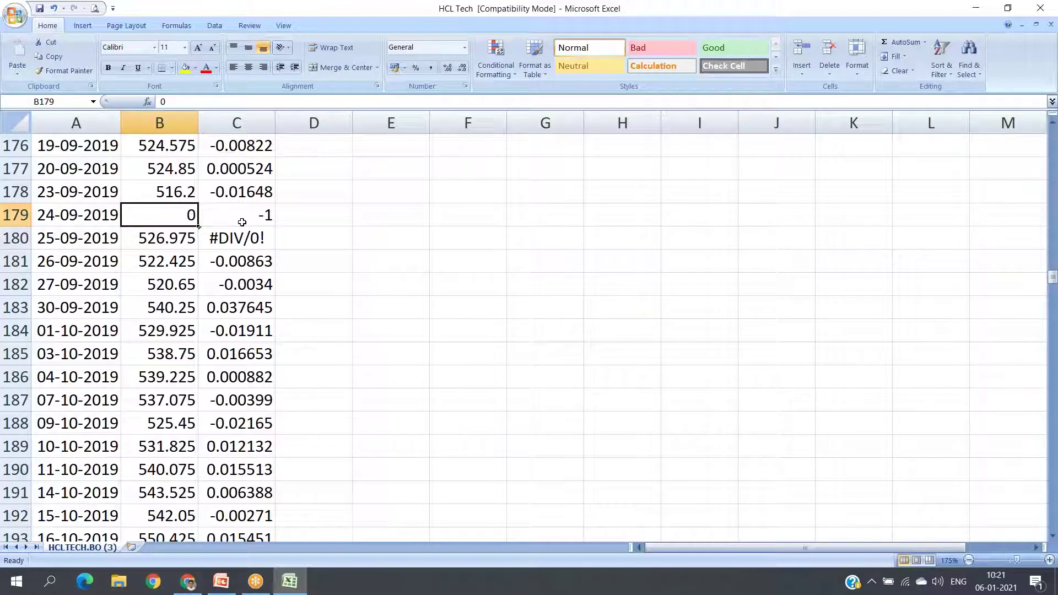
text(523.674988)
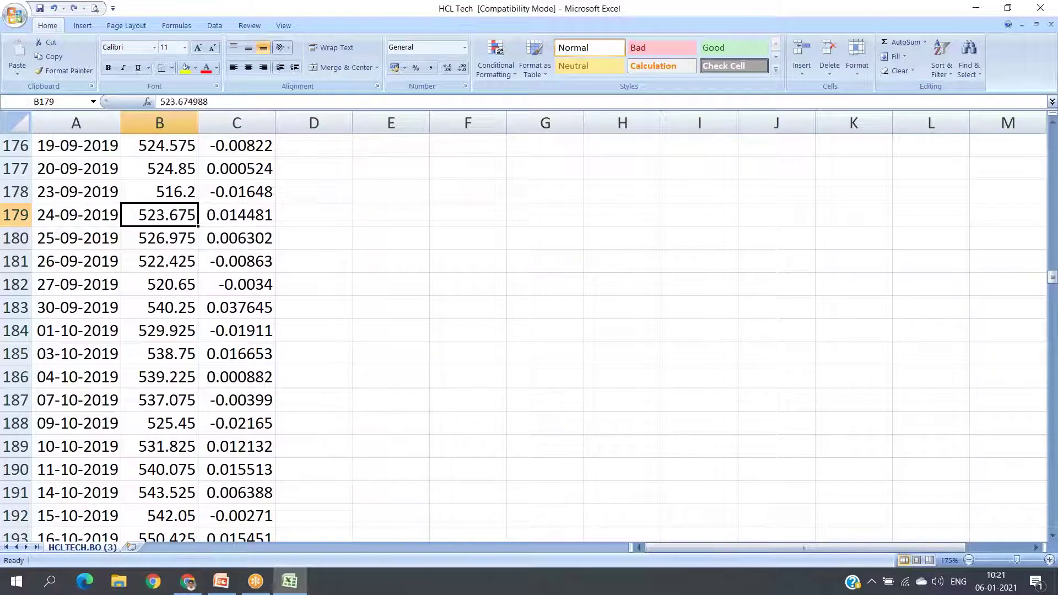
Replace the return formula in C179 with 0 and clear the cell
click(242, 222)
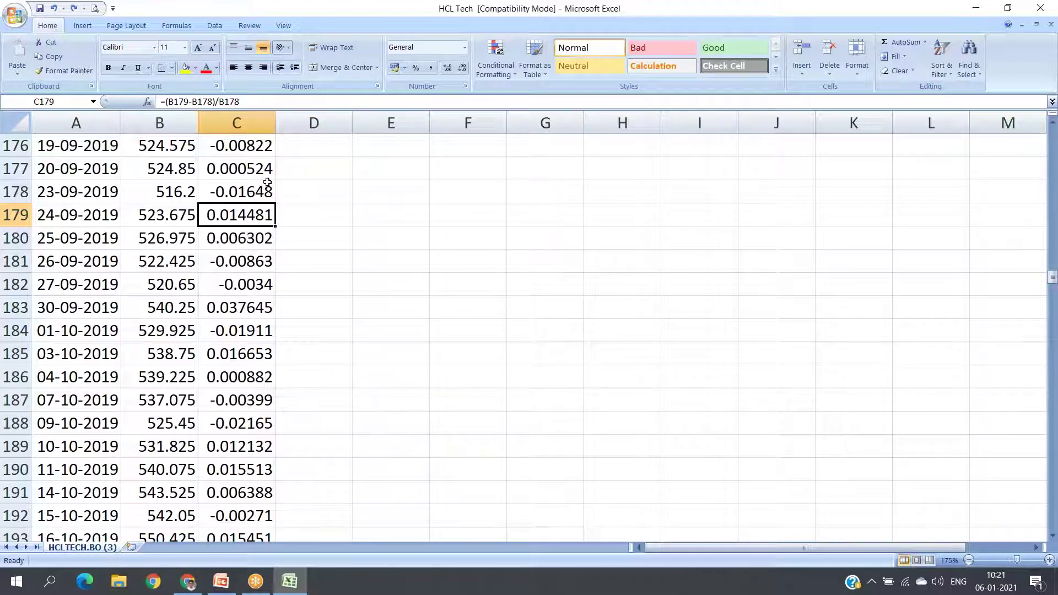
text(0)
key(Return)
click(237, 215)
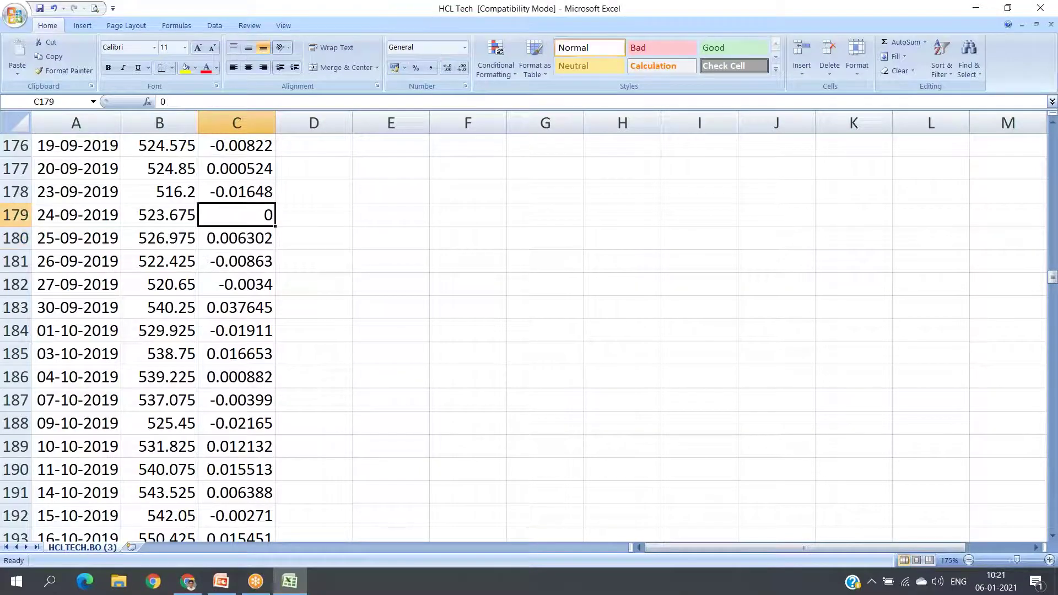
key(Delete)
key(Delete)
Enter Null as the return for 24-09-2019 in cell C179
click(237, 238)
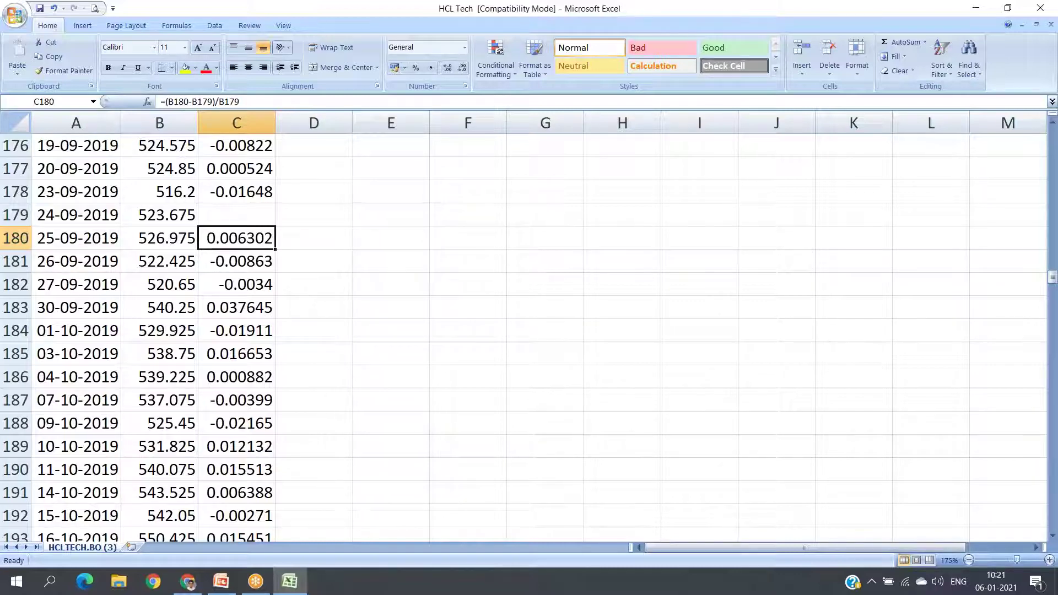
click(237, 215)
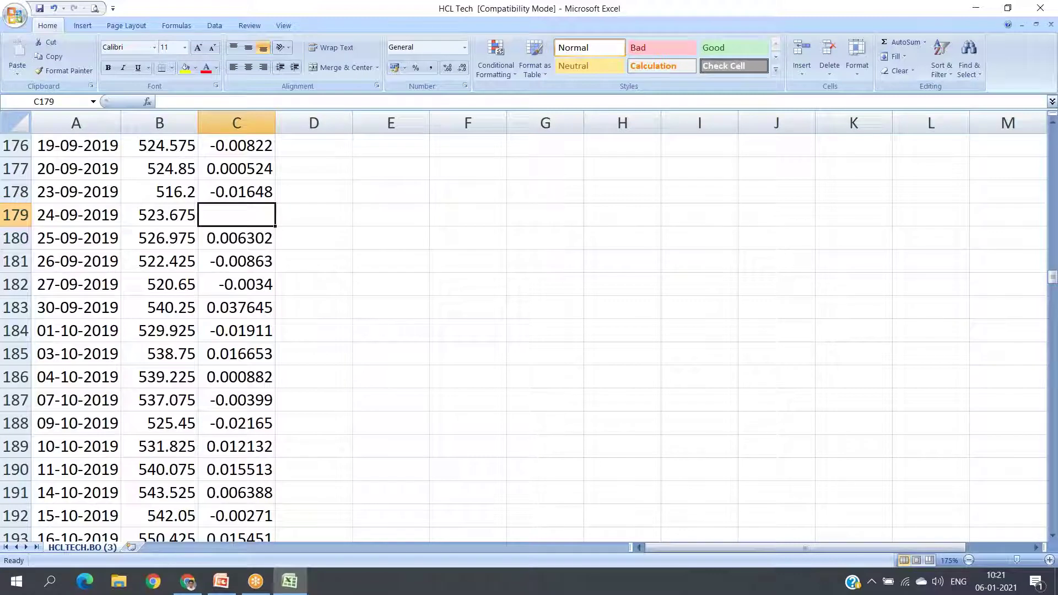
text(Null)
key(Return)
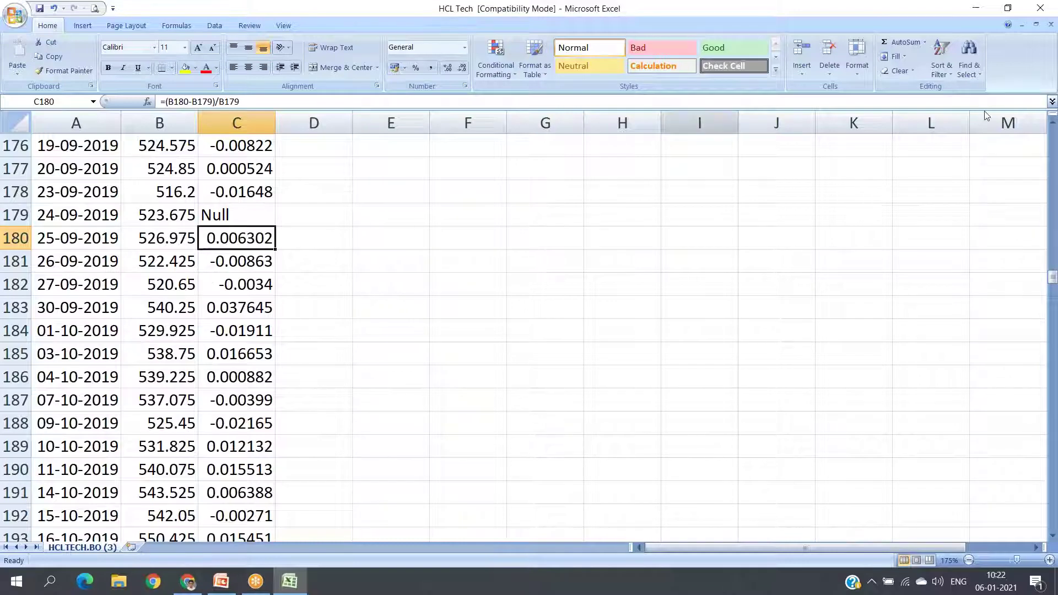
Close the HCL Tech workbook without saving its changes and open the Tech Mahindra workbook from the desktop
click(1041, 7)
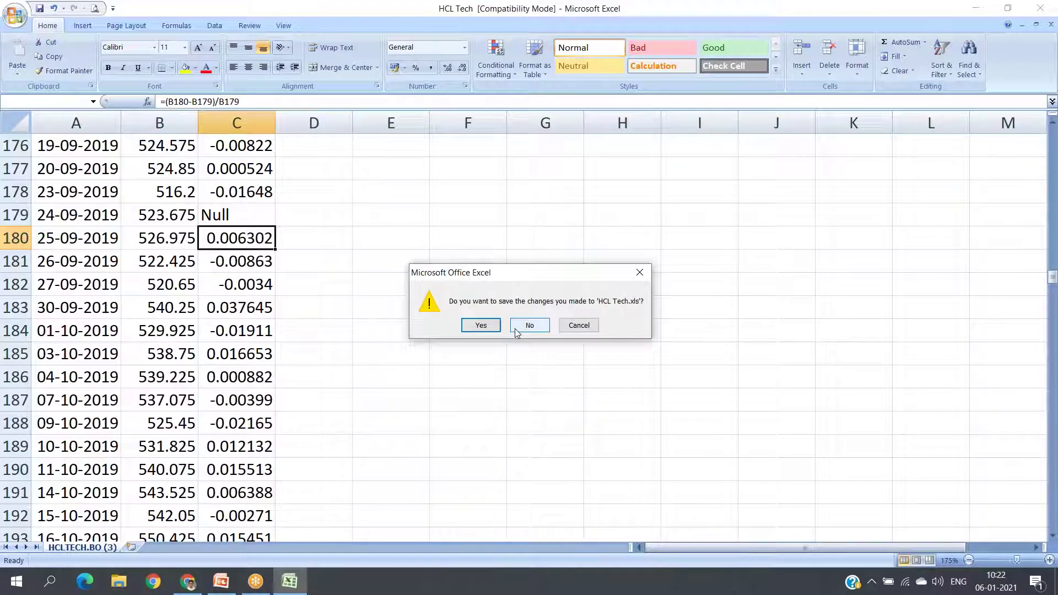
click(517, 328)
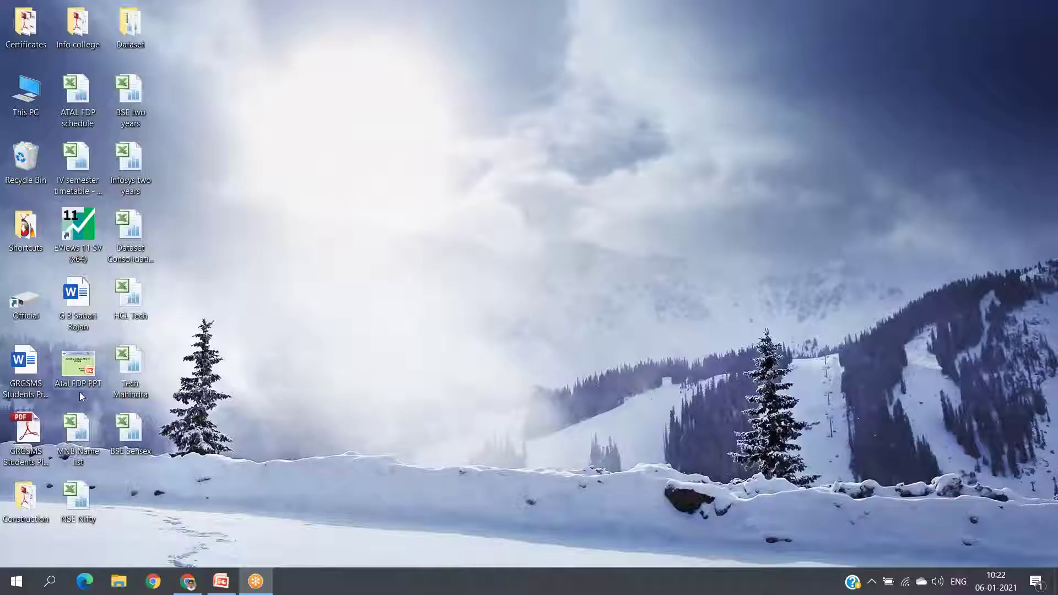
double_click(135, 370)
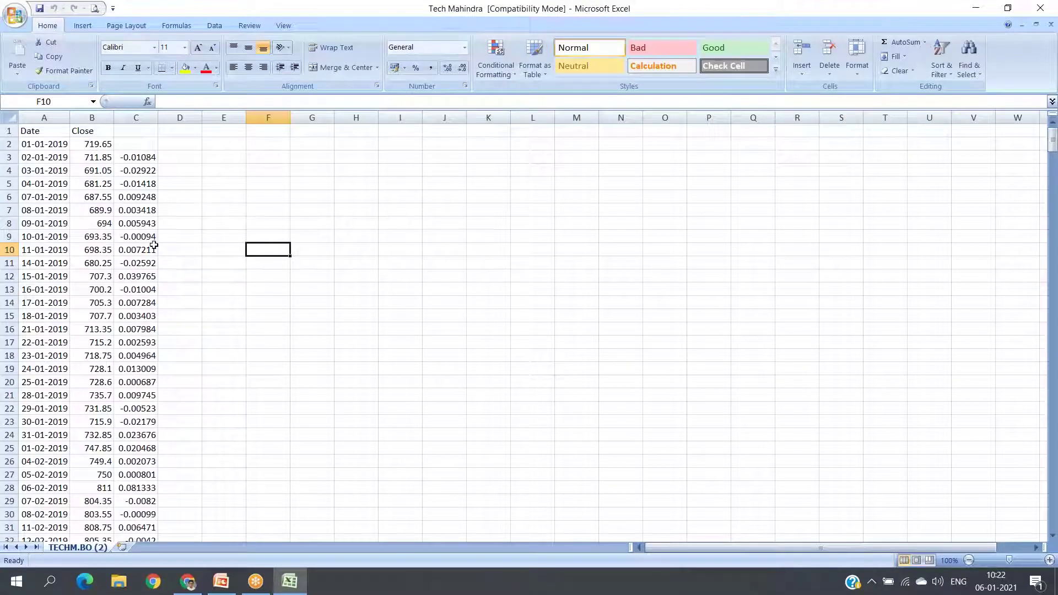
Look through Tech Mahindra's closing prices and returns for missing values and select the closing price for 27-10-2019 in B200
scroll(188, 286, down, 20)
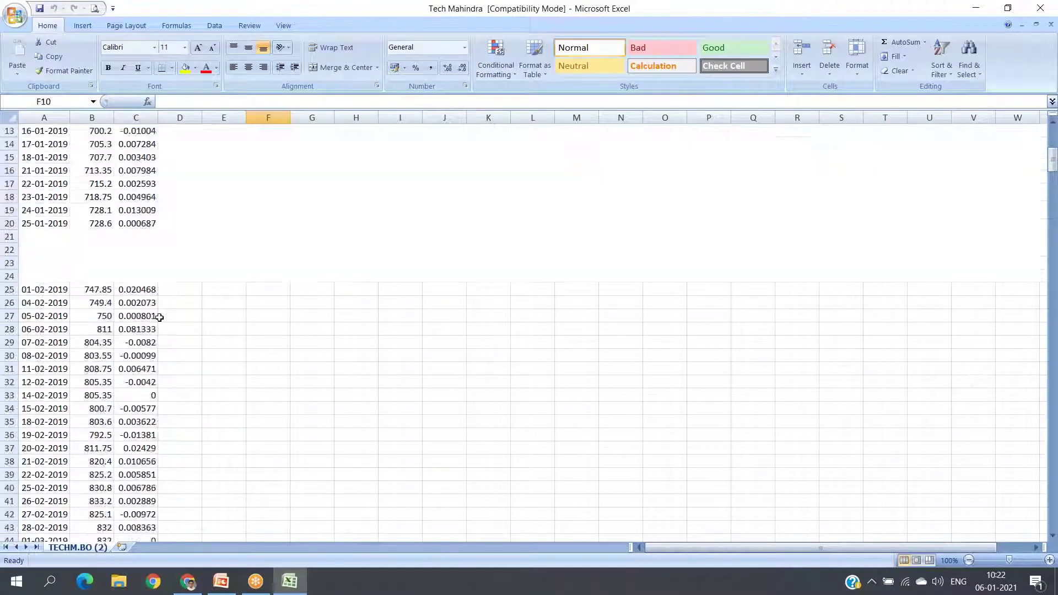
scroll(129, 284, down, 20)
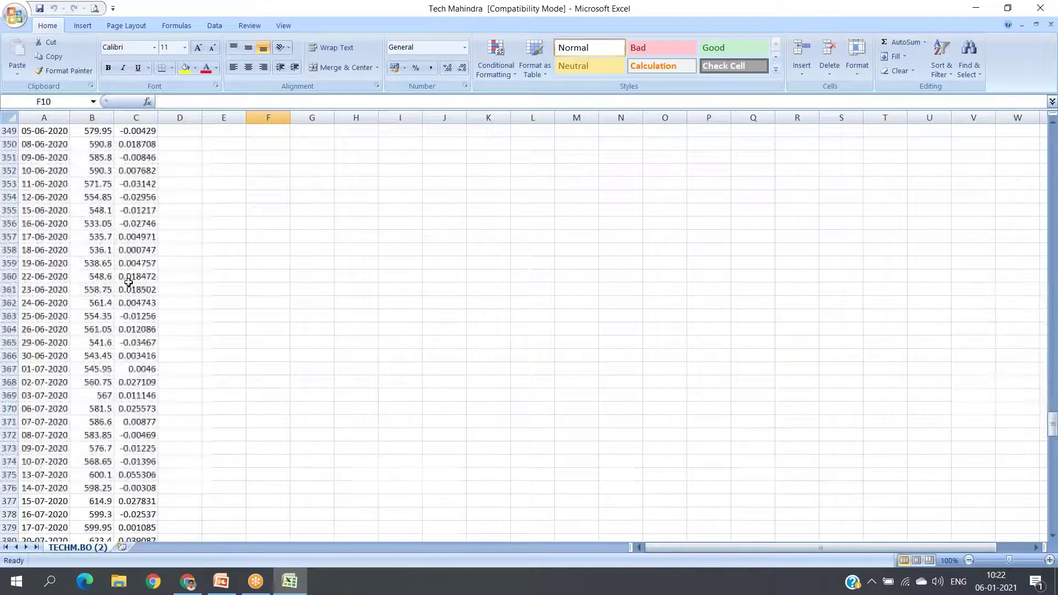
scroll(129, 281, up, 6)
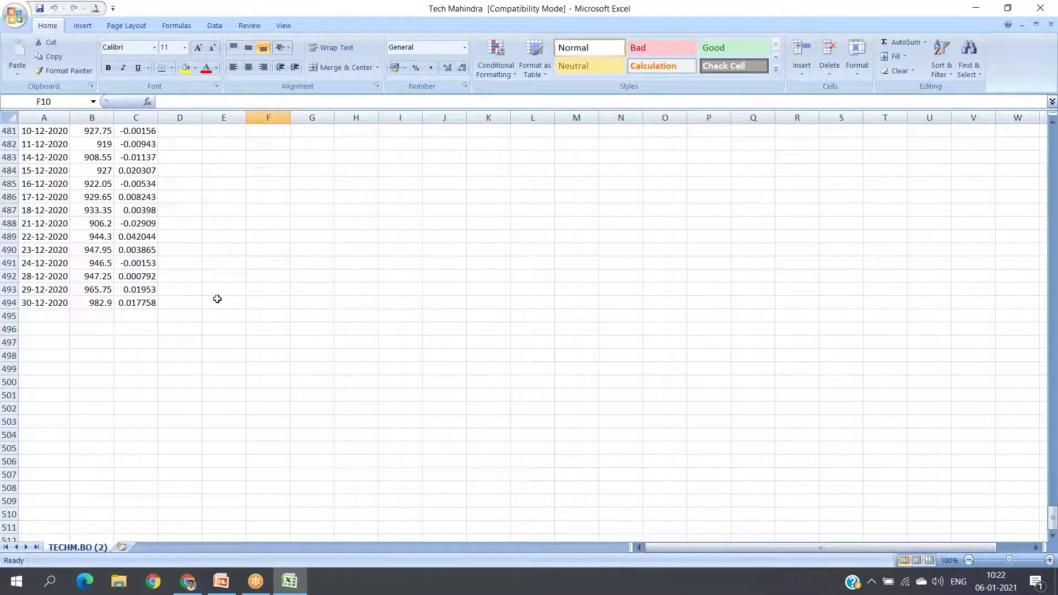
scroll(217, 298, up, 20)
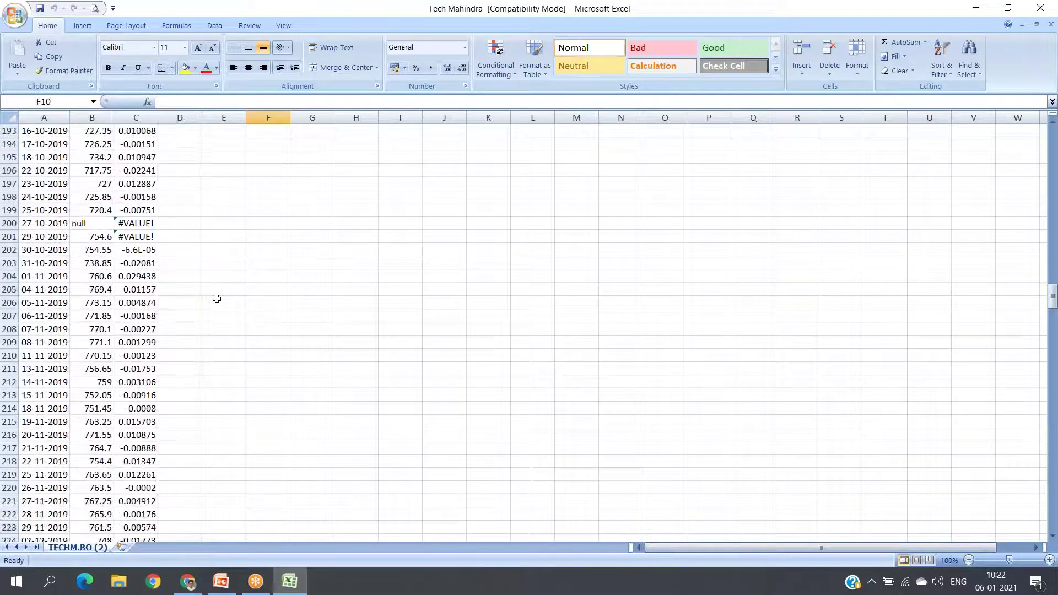
scroll(218, 299, up, 4)
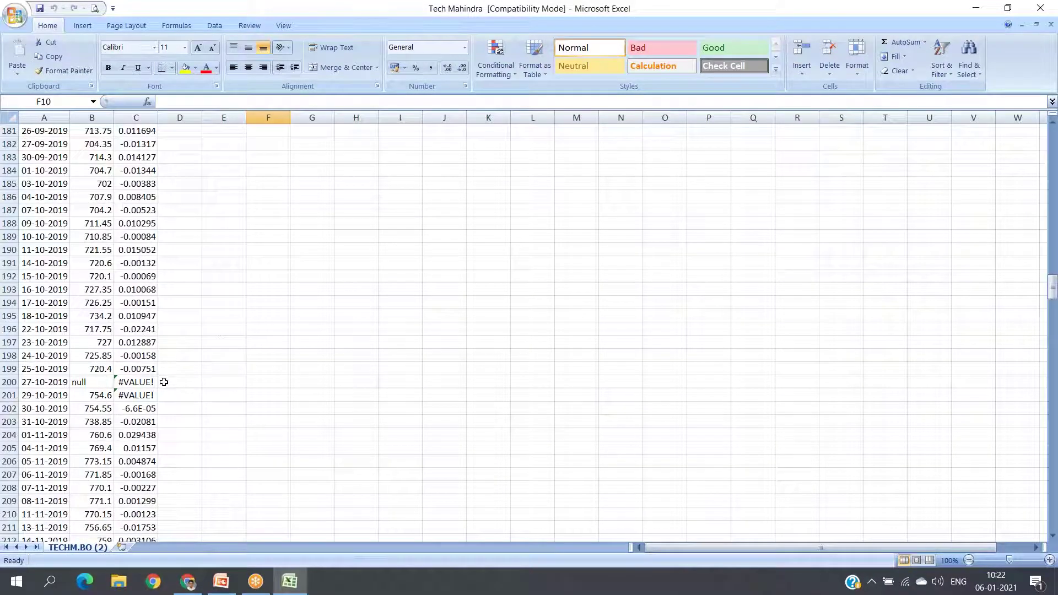
ctrl+scroll(246, 366, up, 5)
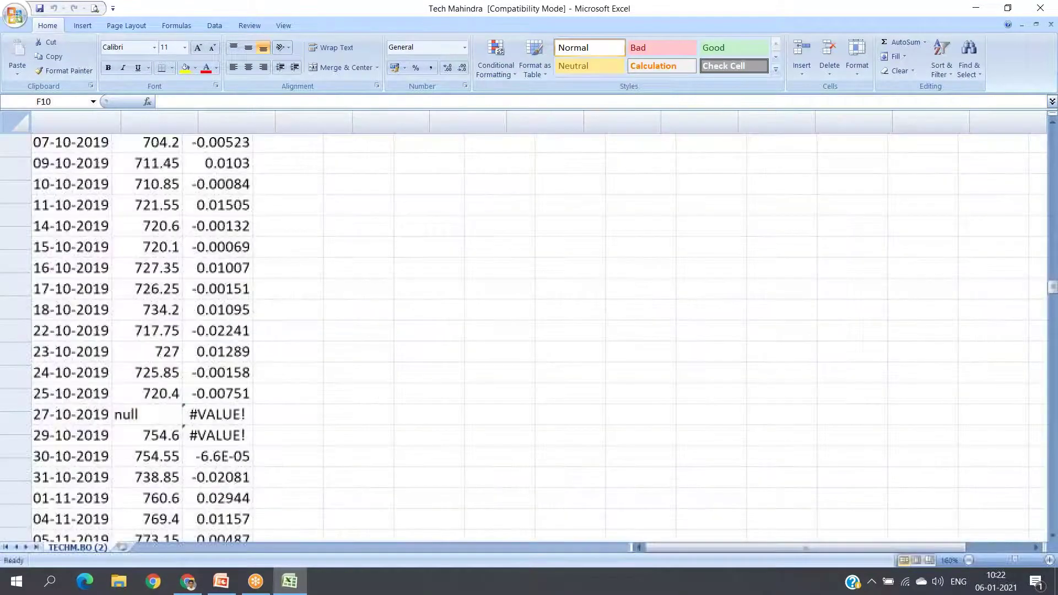
ctrl+scroll(427, 413, up, 4)
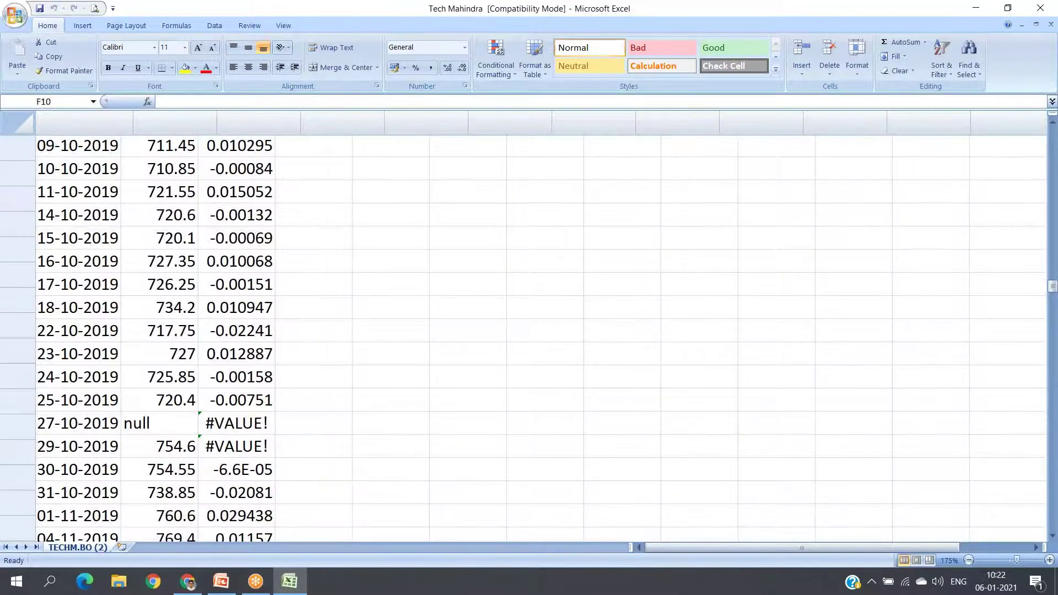
scroll(497, 435, down, 8)
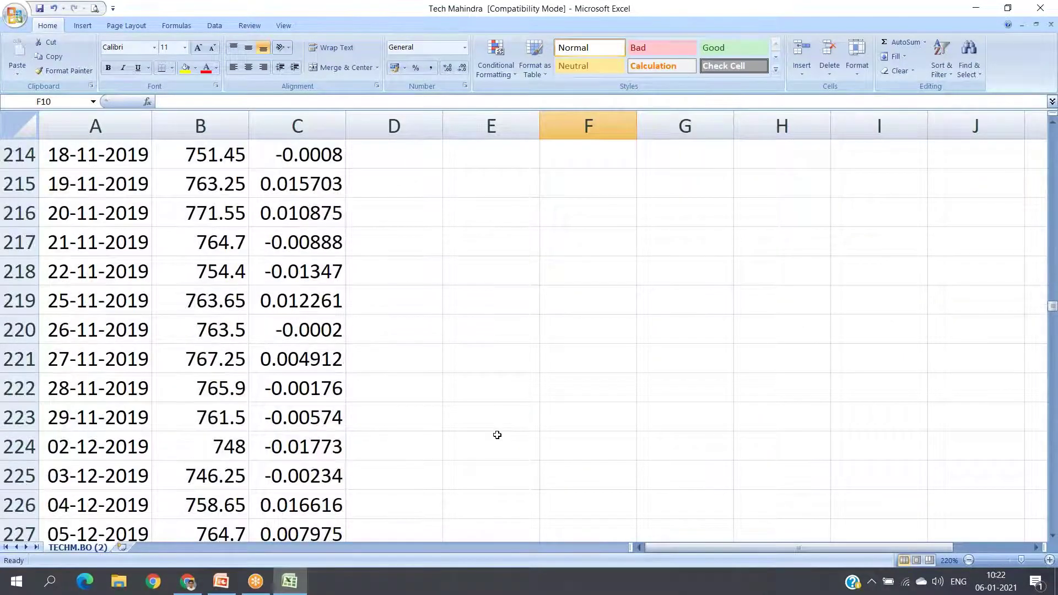
scroll(498, 435, up, 8)
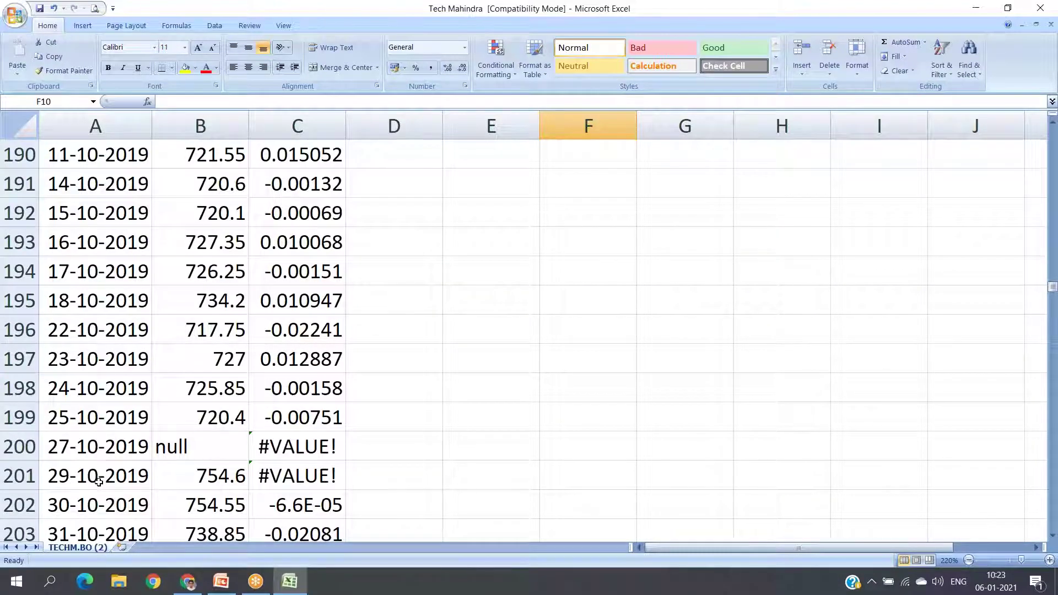
click(193, 445)
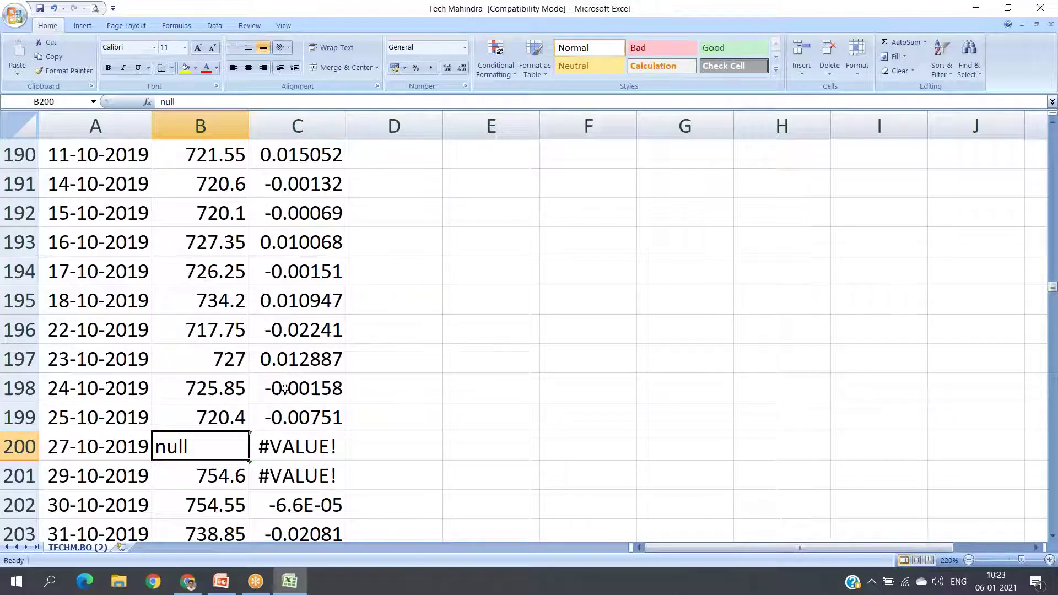
Review Tech Mahindra's daily returns from January 2019 into 2020 and come back to the 27-10-2019 row
scroll(282, 413, down, 20)
scroll(281, 411, up, 20)
scroll(280, 410, up, 16)
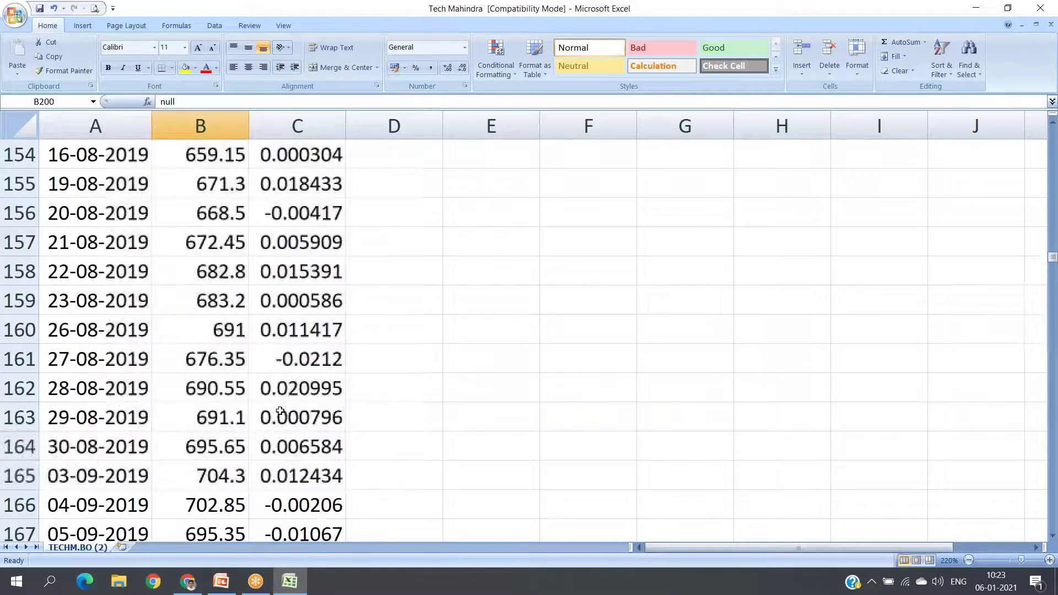
scroll(280, 411, up, 16)
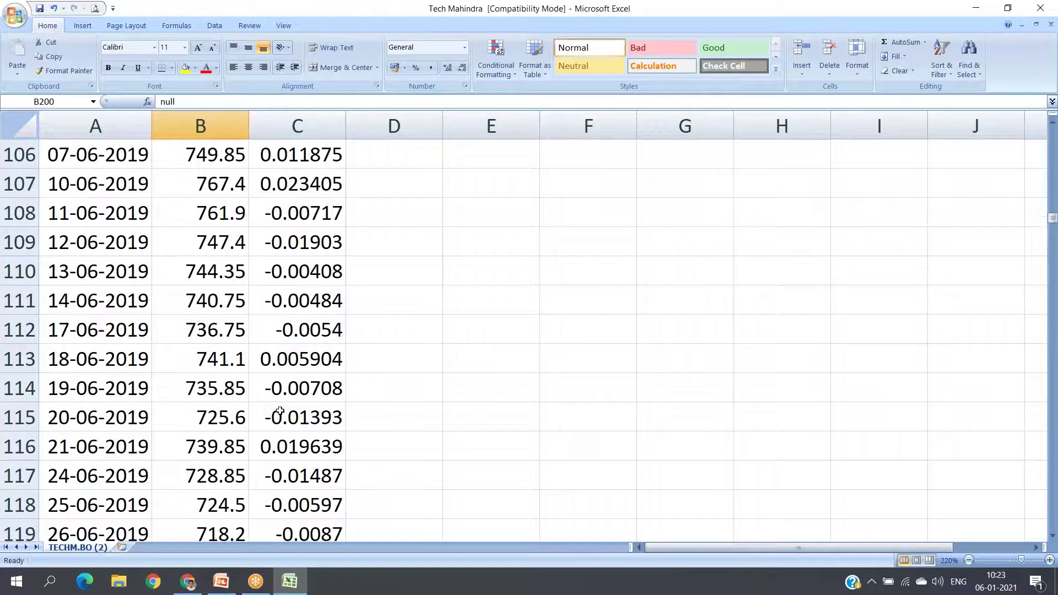
scroll(280, 411, down, 16)
scroll(280, 410, up, 16)
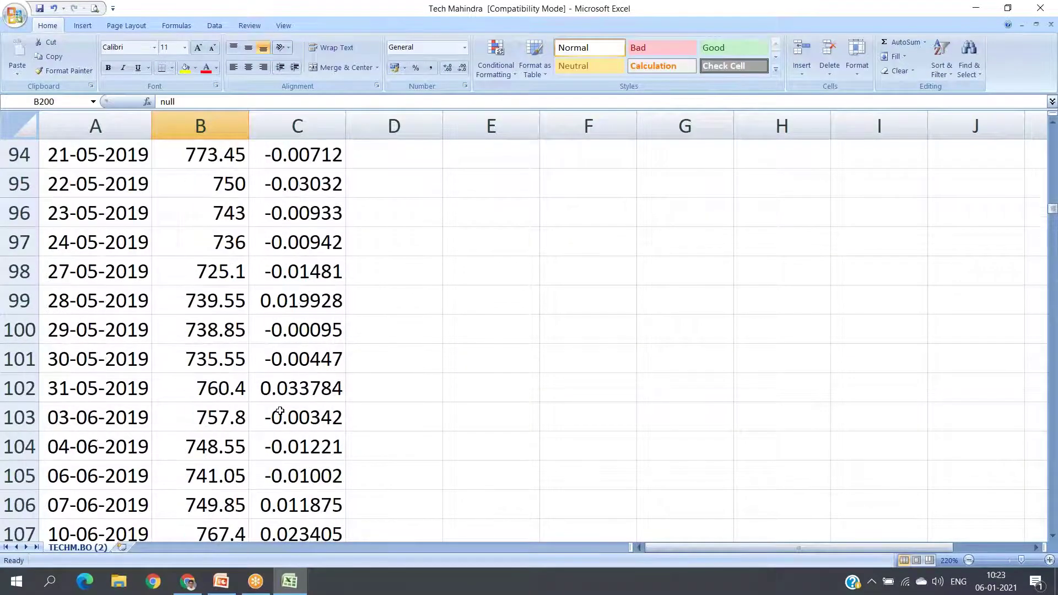
scroll(280, 410, up, 16)
scroll(280, 411, up, 15)
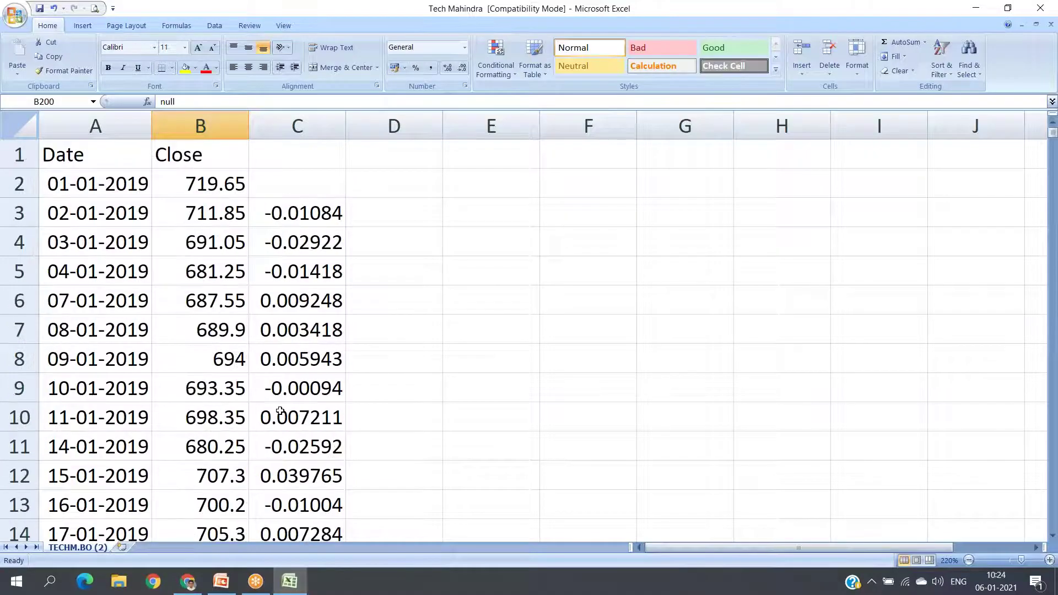
scroll(280, 410, down, 20)
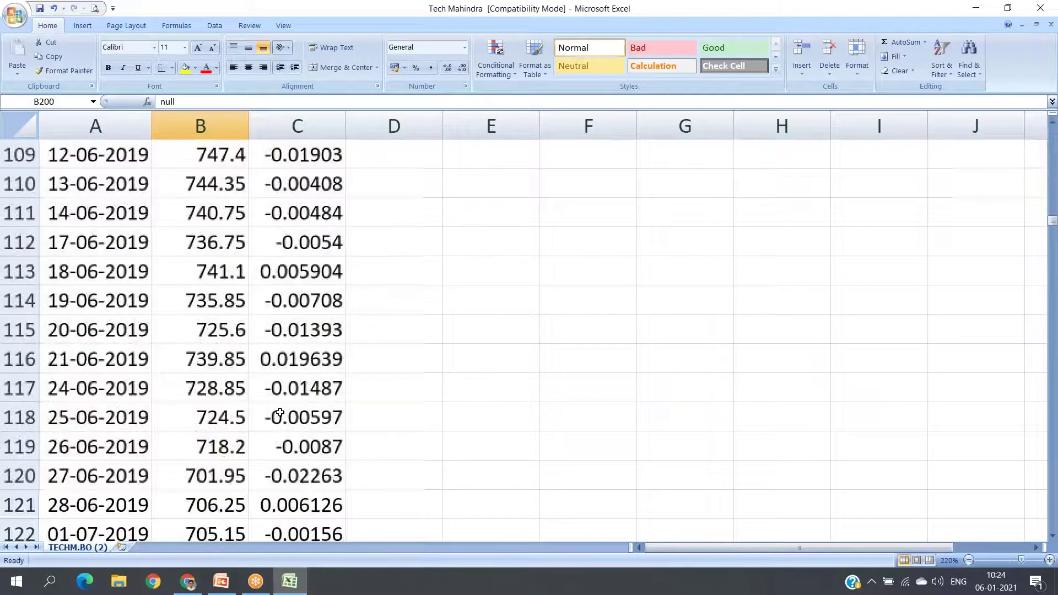
scroll(280, 413, down, 20)
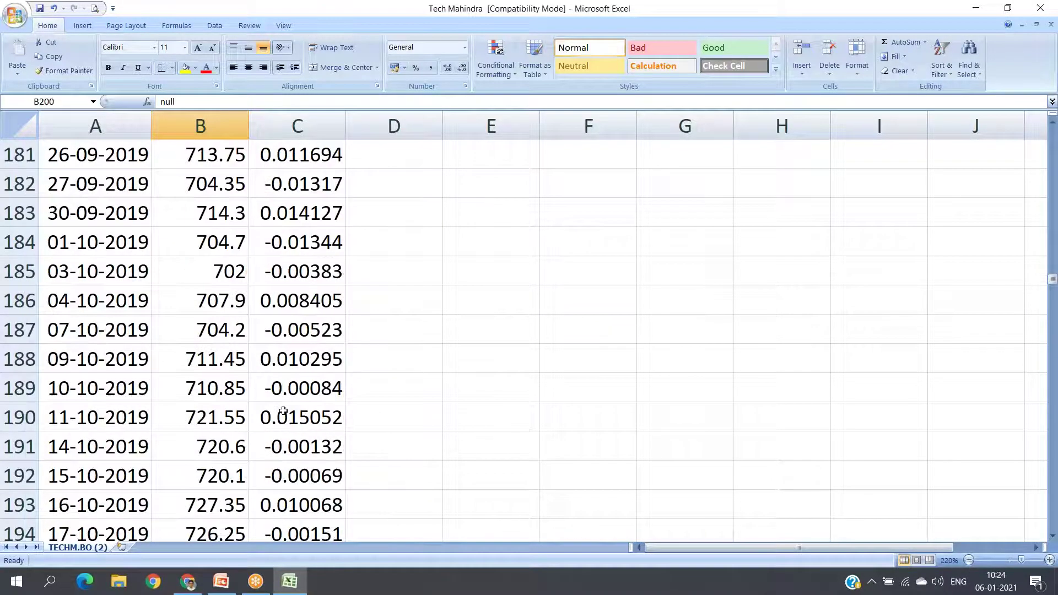
scroll(283, 411, down, 20)
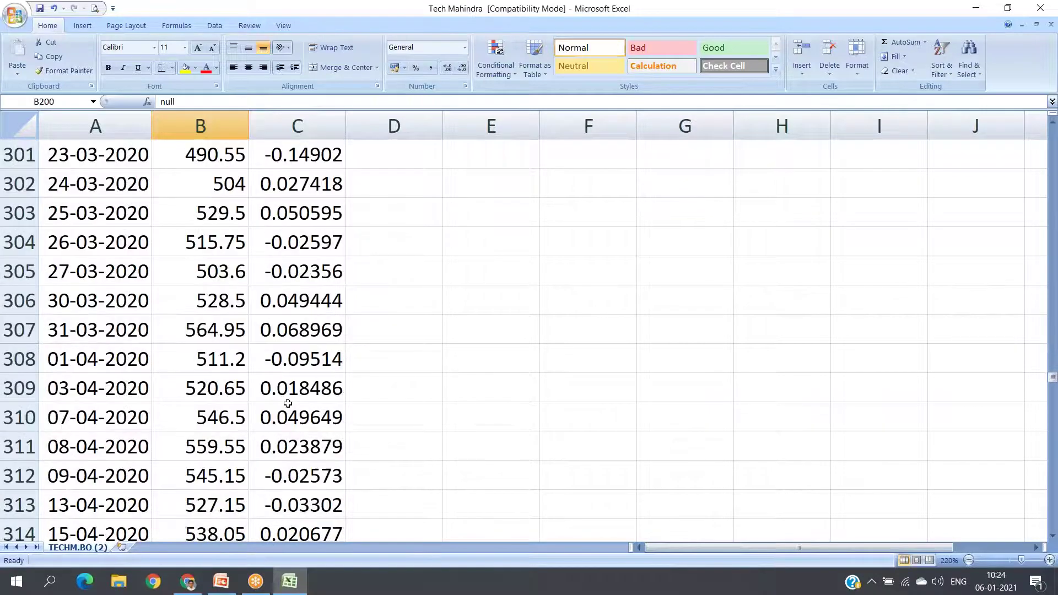
scroll(287, 406, down, 4)
scroll(286, 406, up, 20)
scroll(287, 380, down, 4)
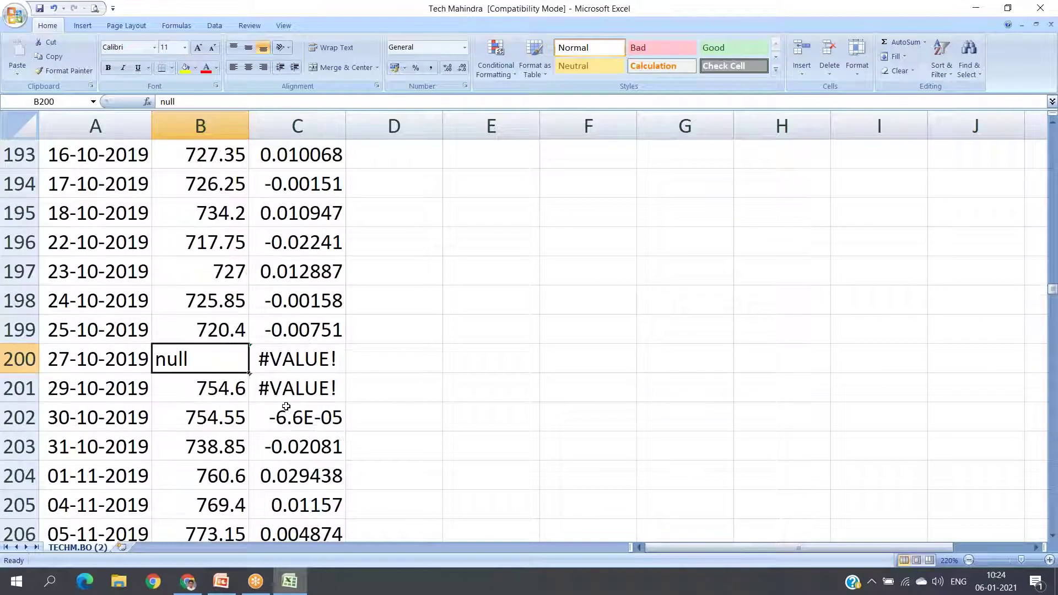
Highlight in yellow the returns in C200:C201 and the closing prices in B200:B201 for 27-10-2019 and 29-10-2019
drag(287, 366, 287, 386)
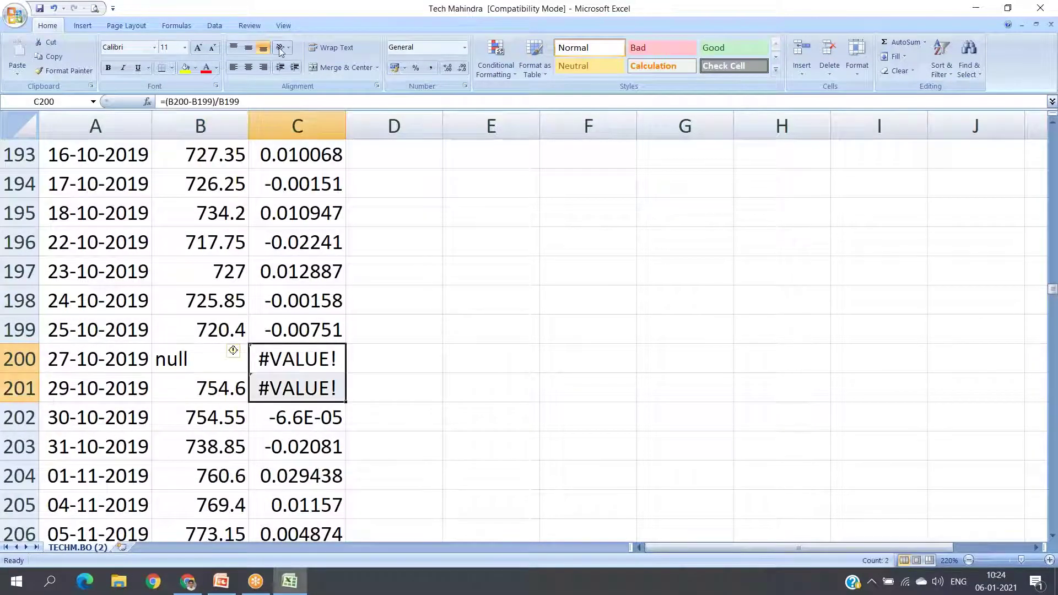
click(185, 71)
click(557, 303)
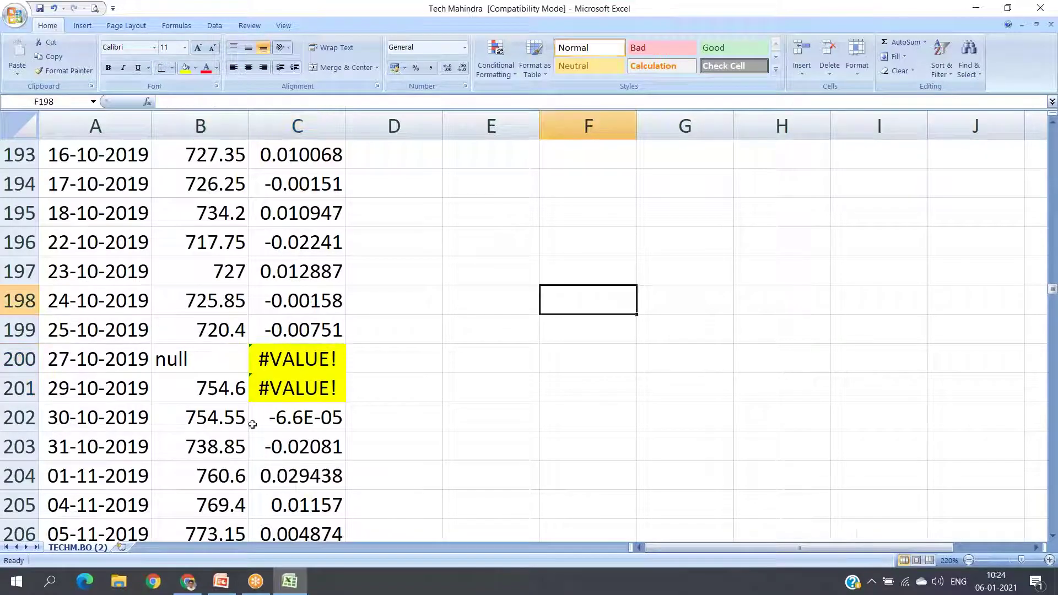
click(222, 365)
drag(223, 374, 222, 386)
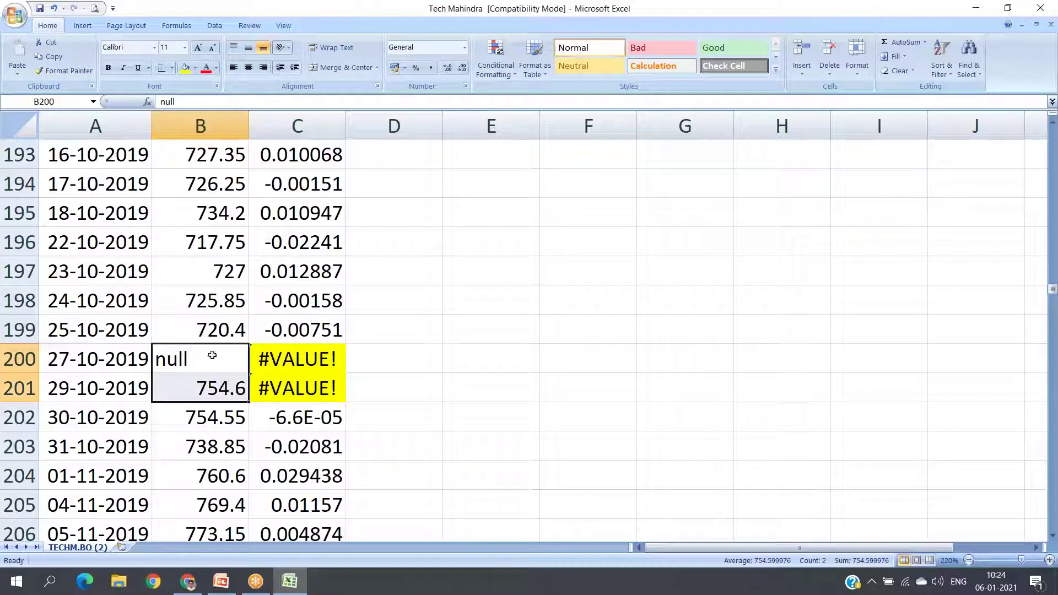
click(185, 69)
click(488, 249)
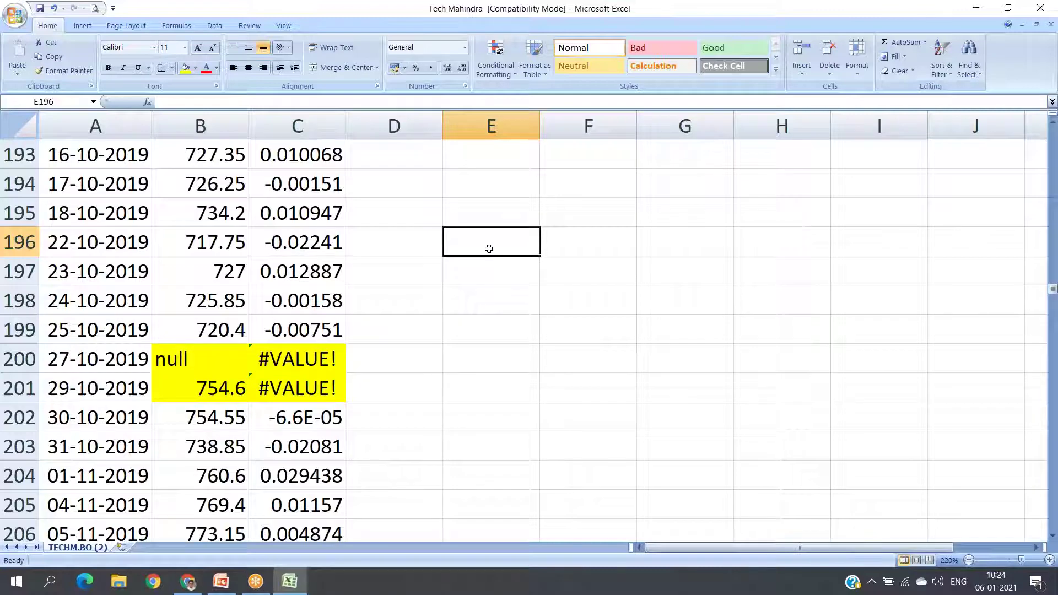
Close the Tech Mahindra workbook without saving its changes and open the BSE Sensex workbook from the desktop
click(1041, 9)
click(528, 326)
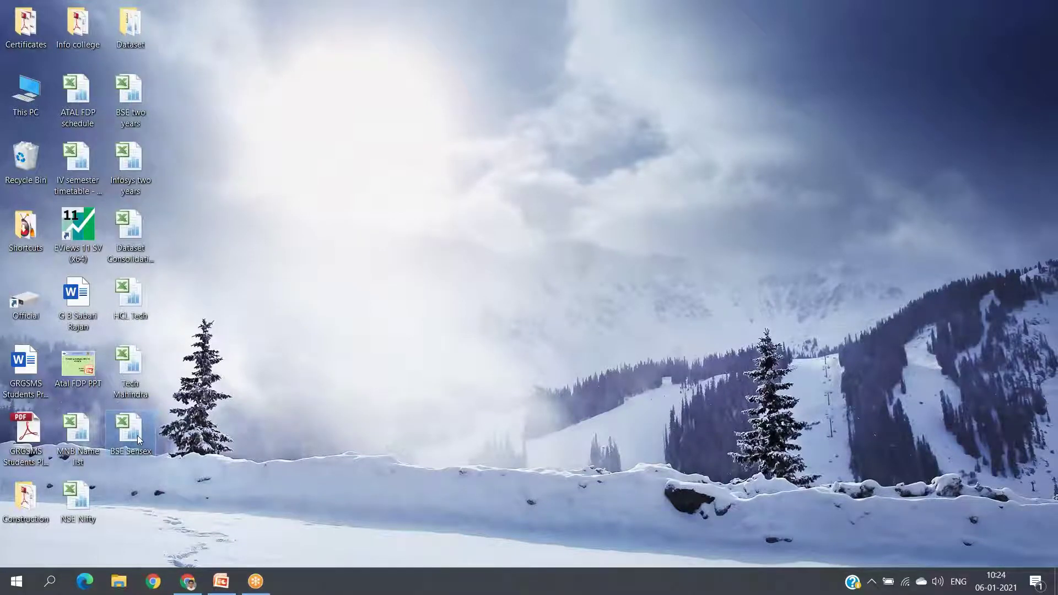
double_click(137, 435)
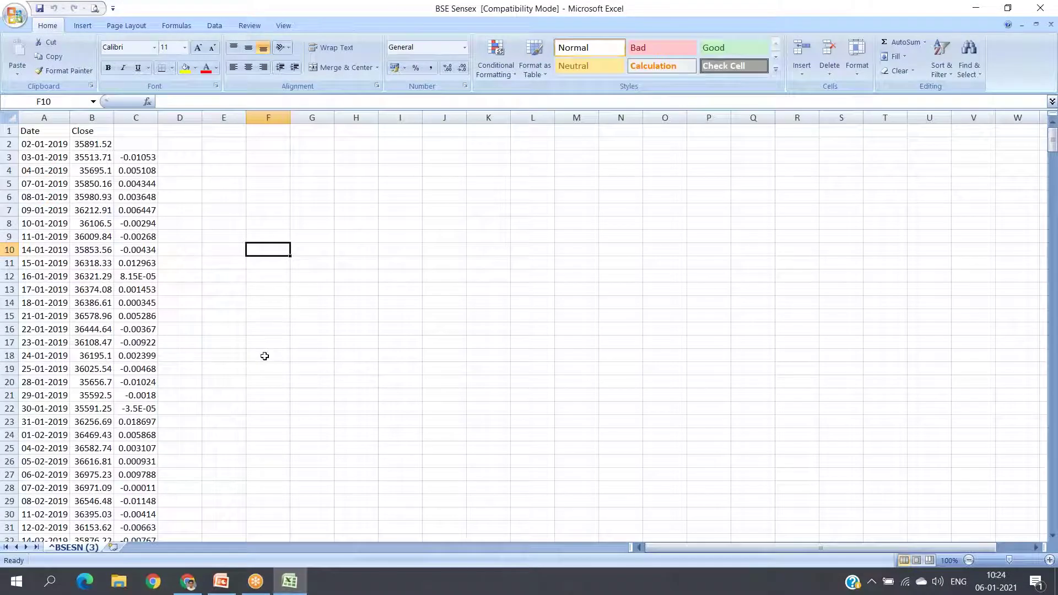
Look through the BSE Sensex dates, closing prices and returns for missing values and return errors
scroll(237, 321, down, 4)
scroll(237, 320, down, 20)
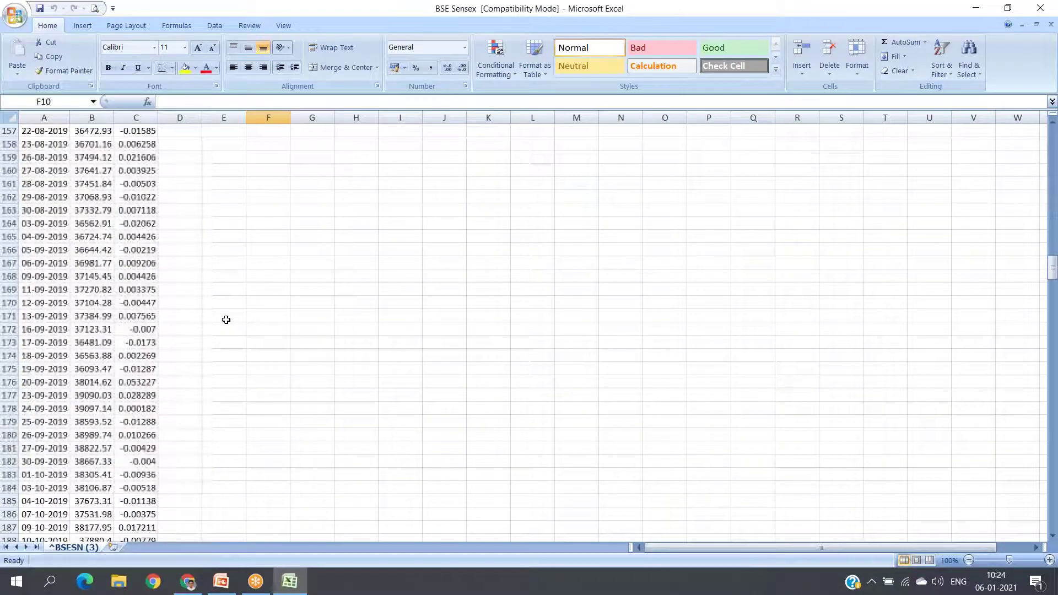
scroll(151, 393, down, 20)
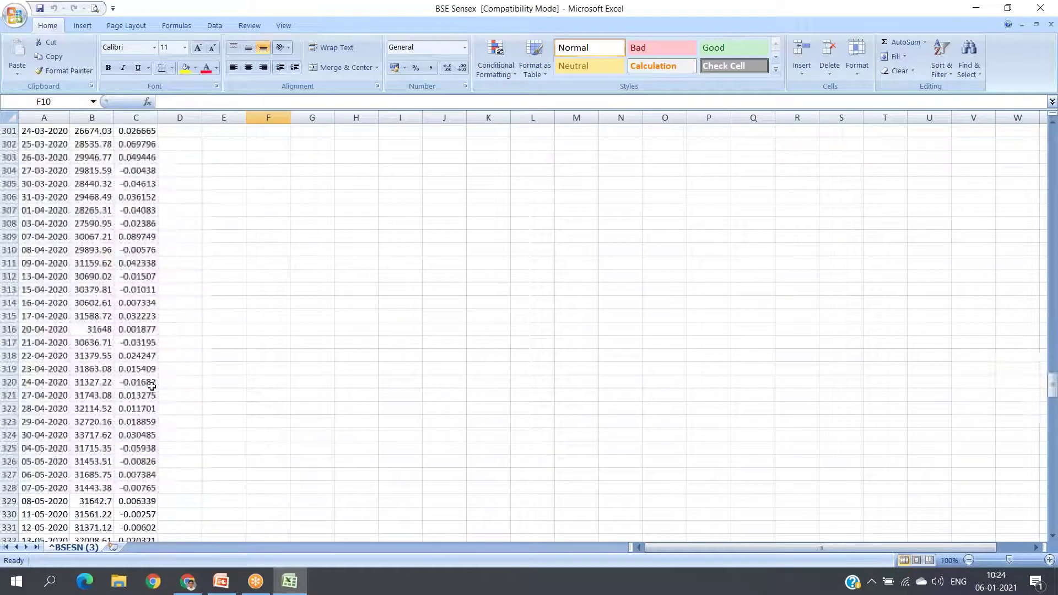
scroll(154, 386, down, 20)
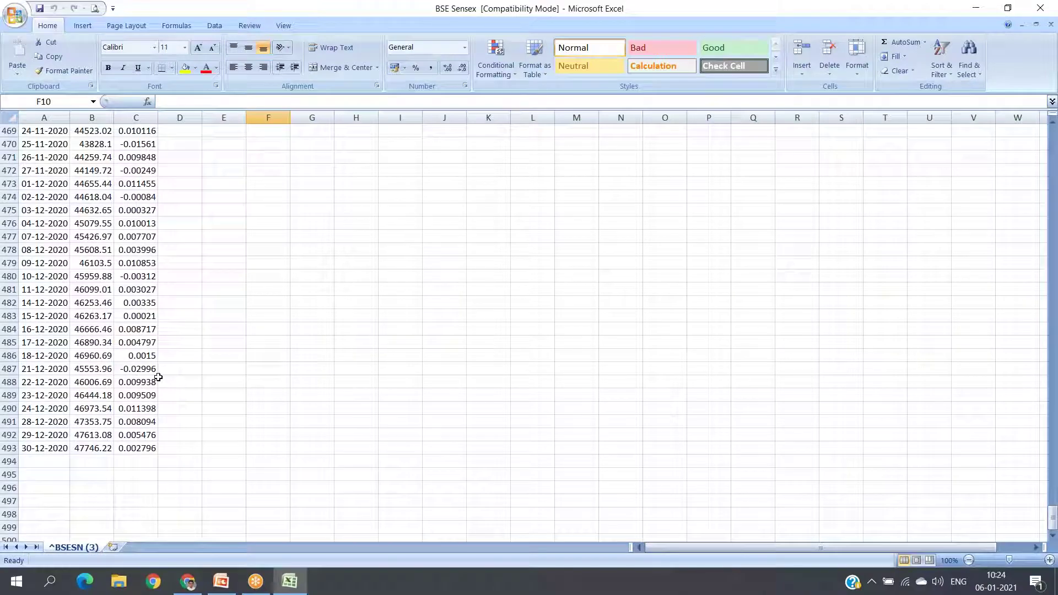
scroll(134, 228, up, 20)
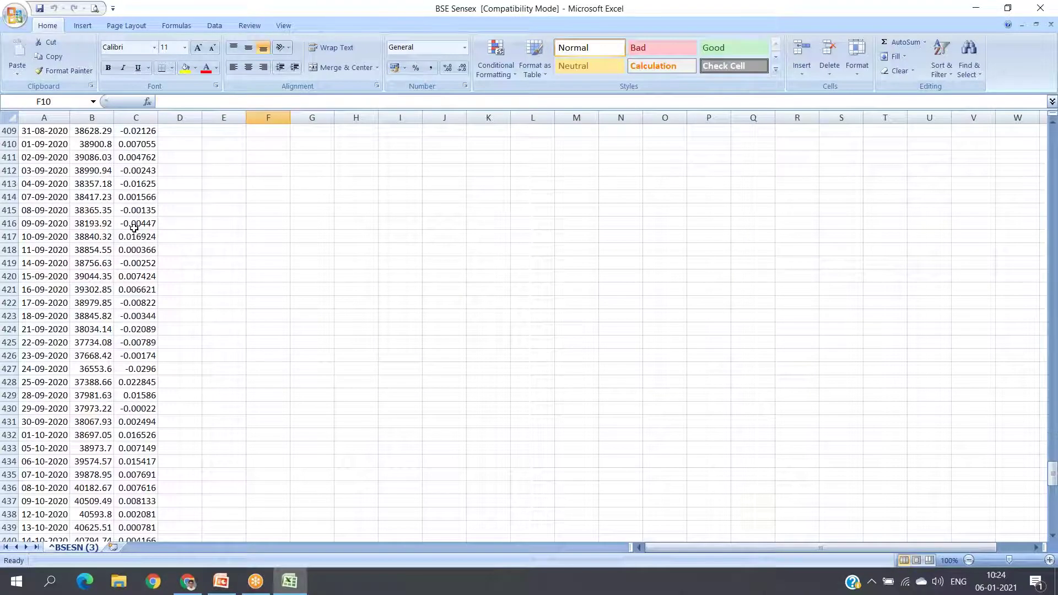
scroll(134, 228, up, 20)
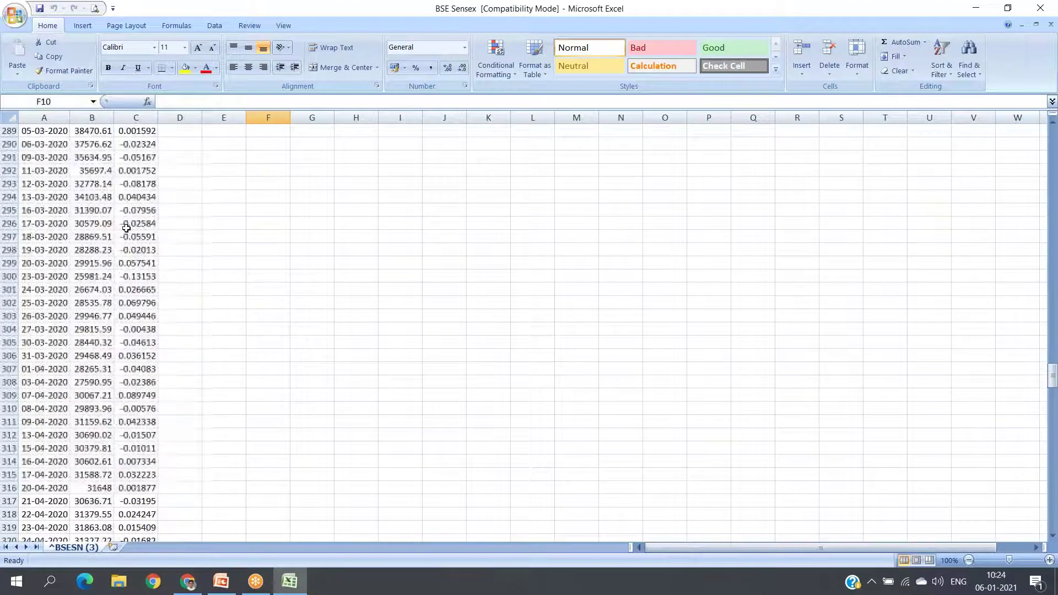
scroll(132, 248, down, 16)
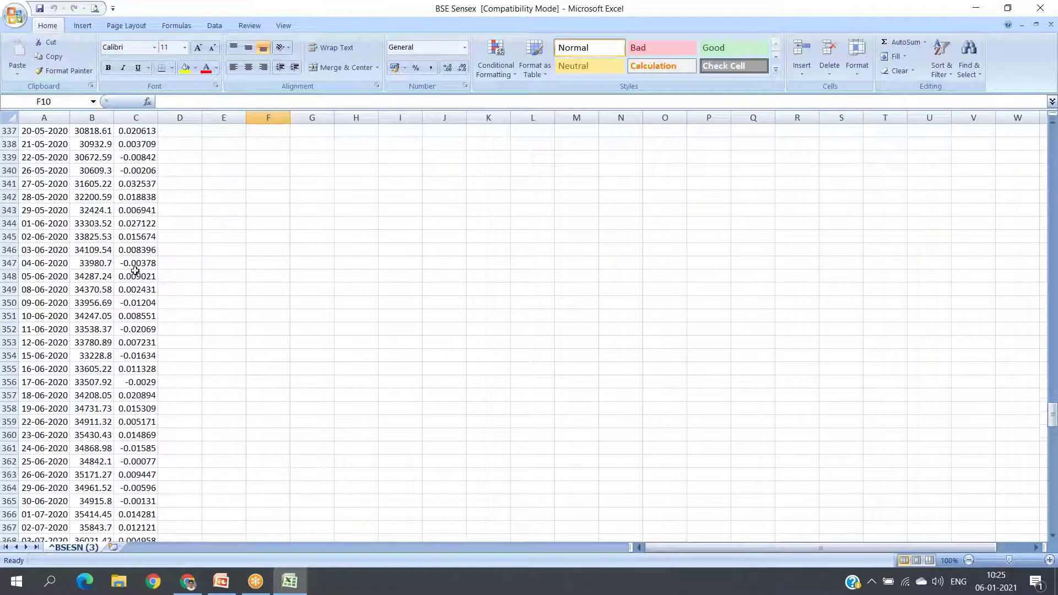
scroll(135, 271, down, 16)
scroll(135, 271, up, 20)
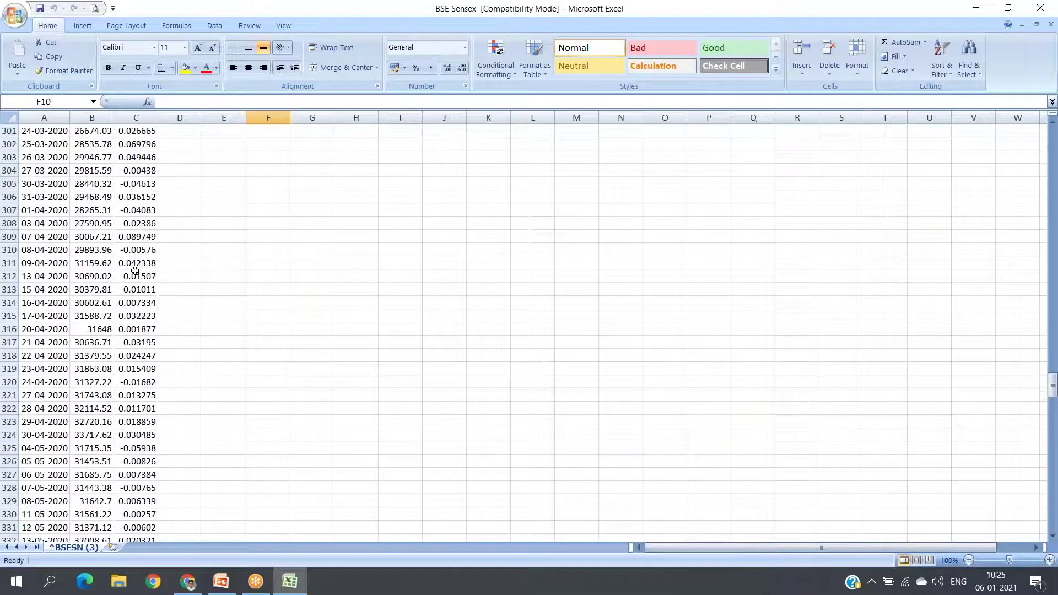
scroll(135, 271, up, 20)
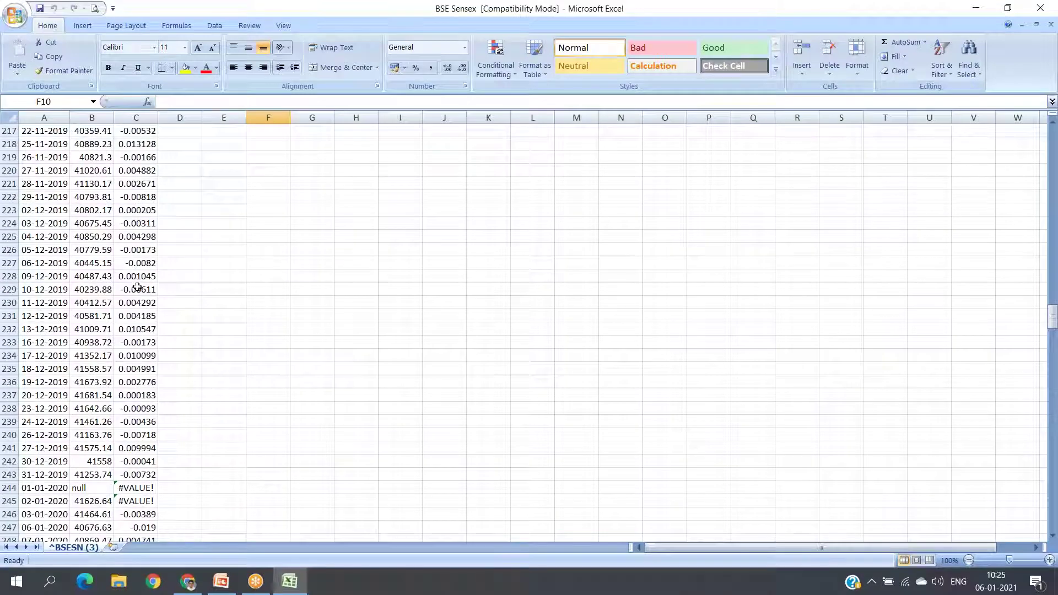
Highlight in yellow the closing prices and returns in B244:C245 for 01-01-2020 and 02-01-2020
scroll(207, 401, up, 2)
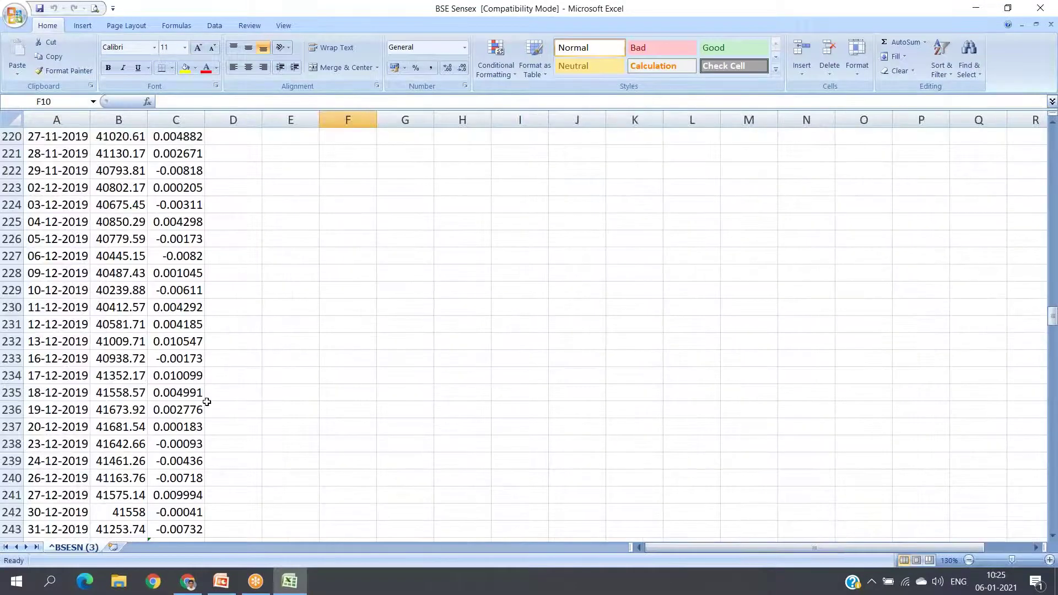
scroll(237, 379, down, 20)
scroll(238, 380, up, 16)
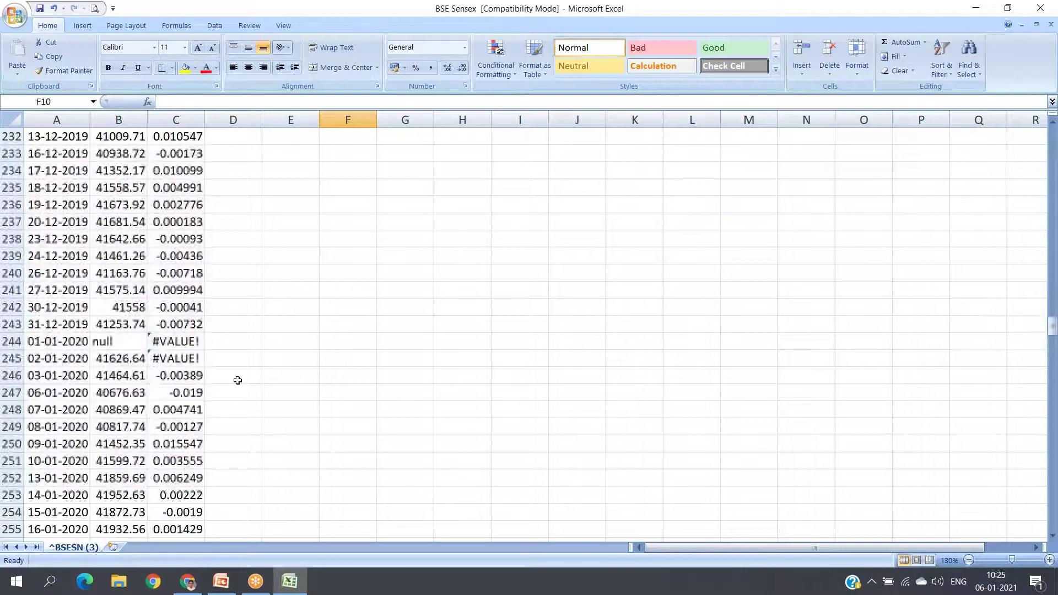
scroll(238, 381, up, 20)
scroll(237, 379, down, 20)
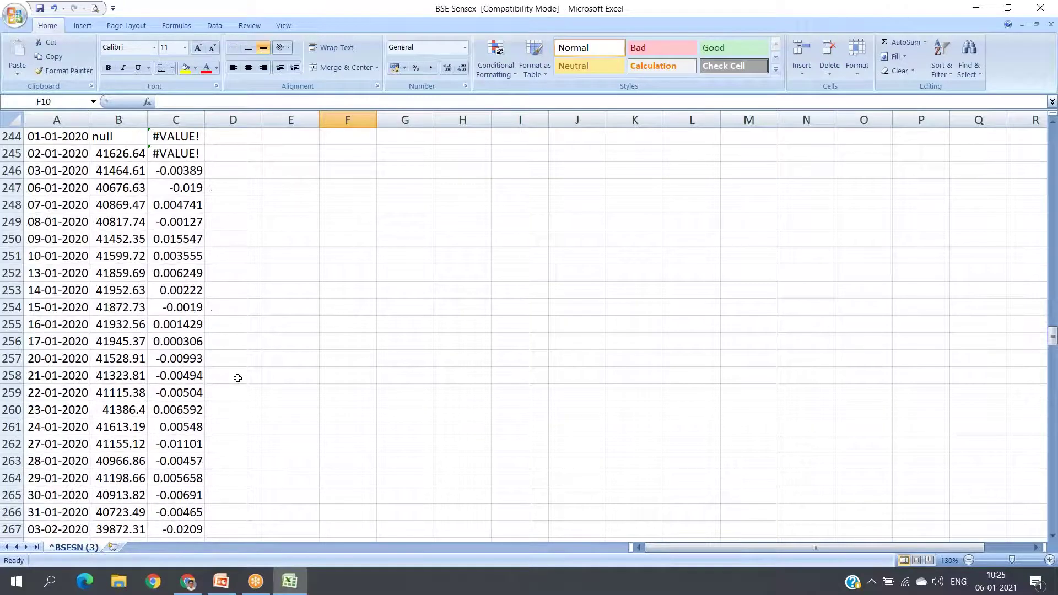
scroll(314, 251, up, 1)
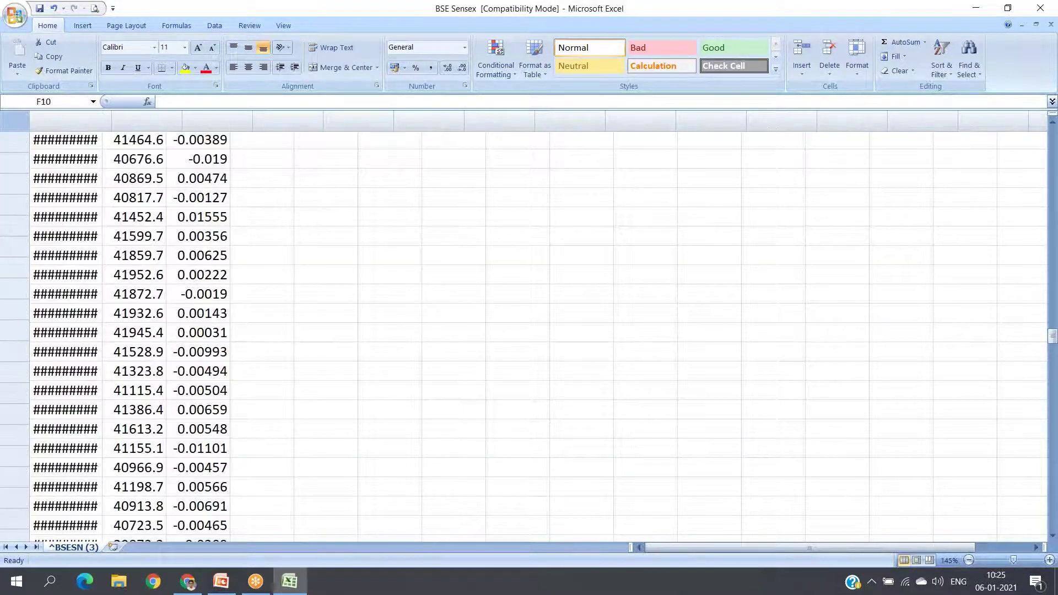
scroll(354, 316, up, 2)
scroll(354, 316, up, 12)
scroll(354, 316, down, 12)
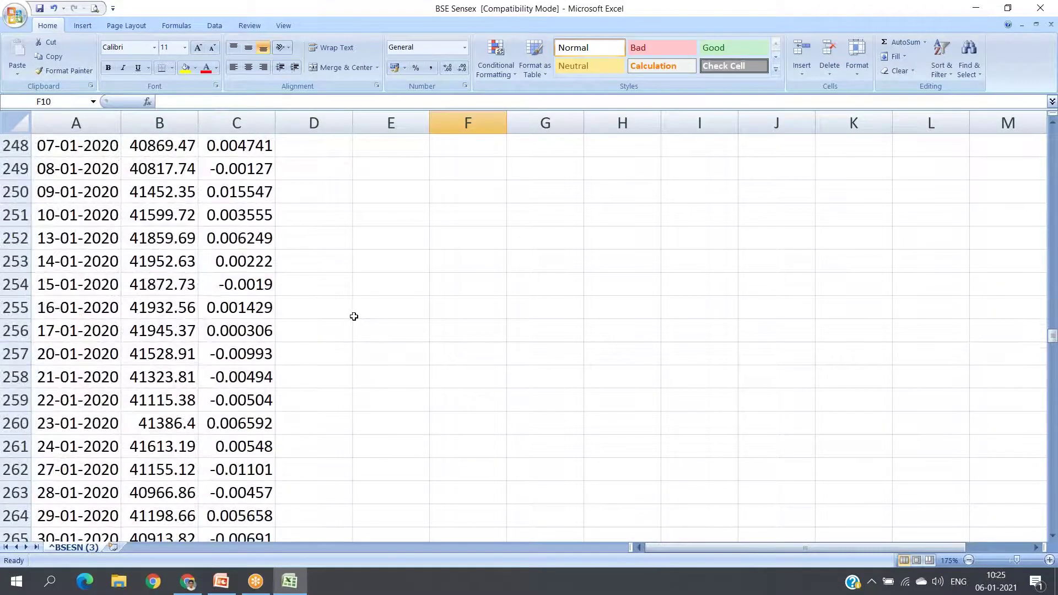
scroll(354, 316, up, 4)
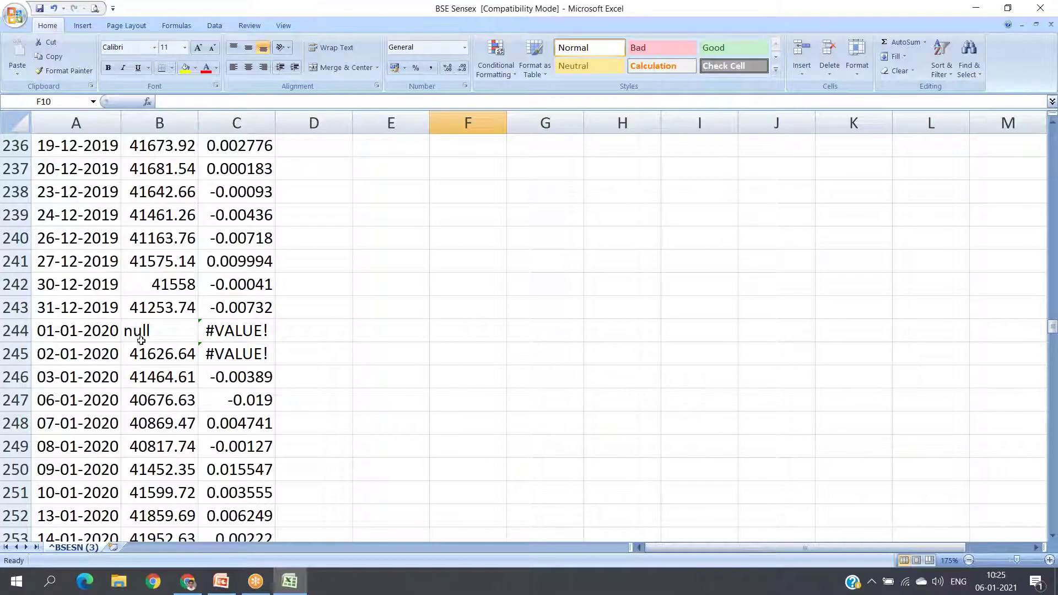
drag(139, 340, 236, 358)
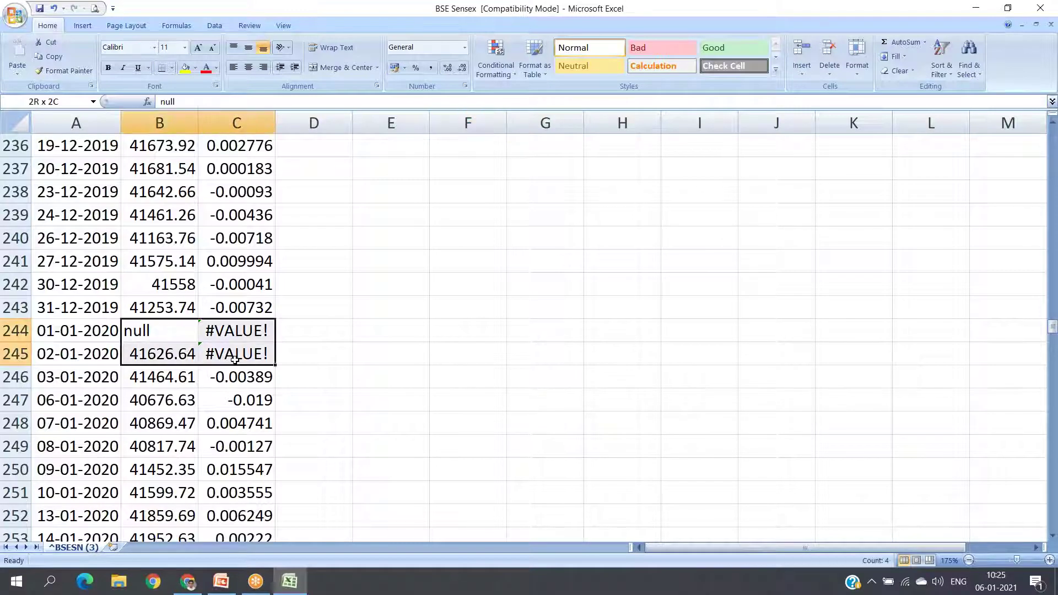
click(185, 67)
click(518, 452)
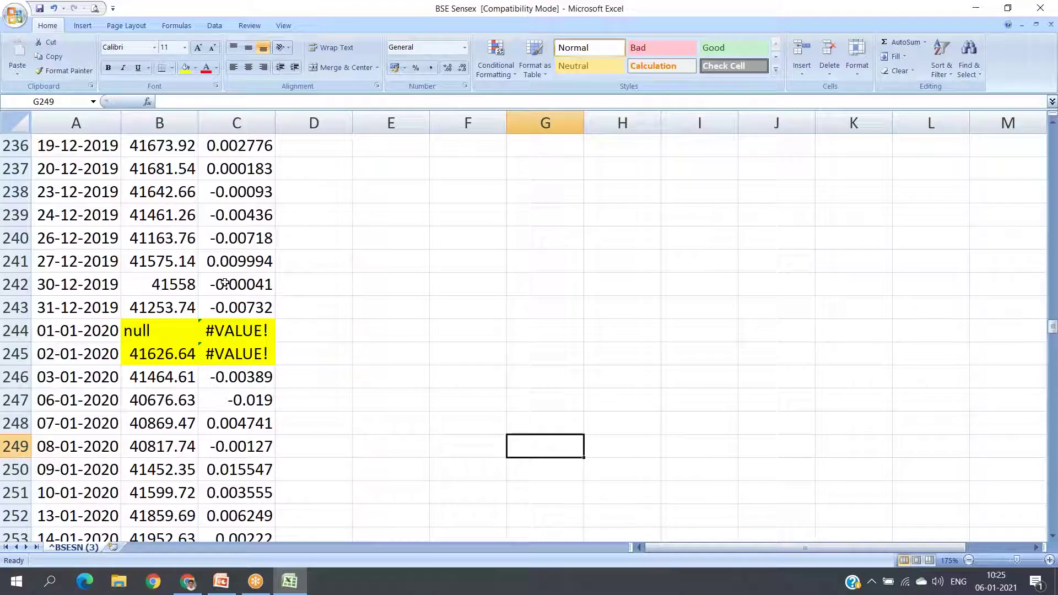
Highlight in yellow the closing prices and returns in B199:C200 for 27-10-2019 and 29-10-2019
scroll(251, 208, up, 16)
scroll(252, 208, down, 4)
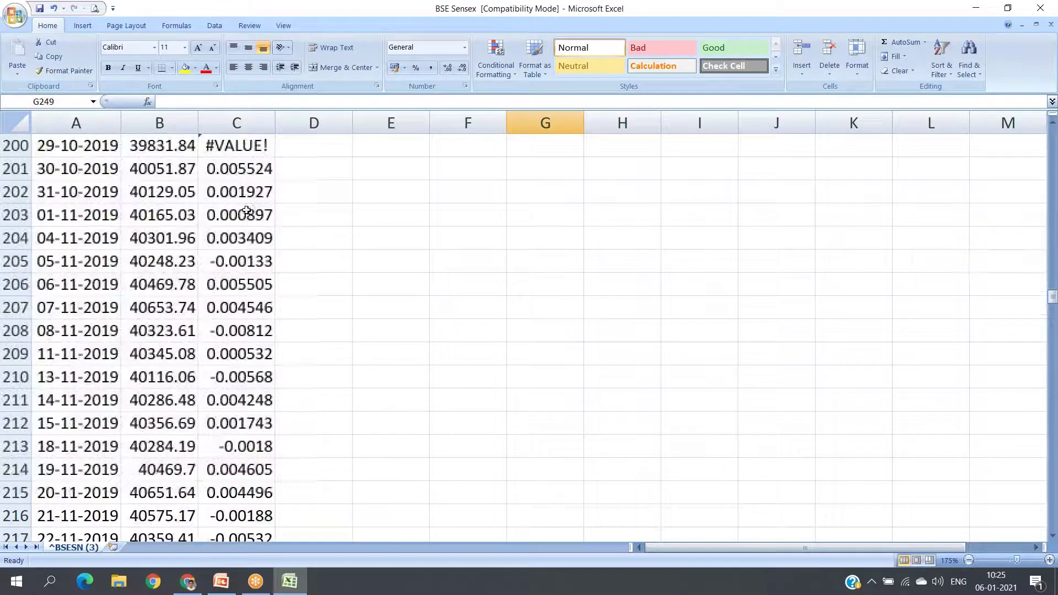
scroll(247, 212, up, 4)
scroll(247, 215, down, 4)
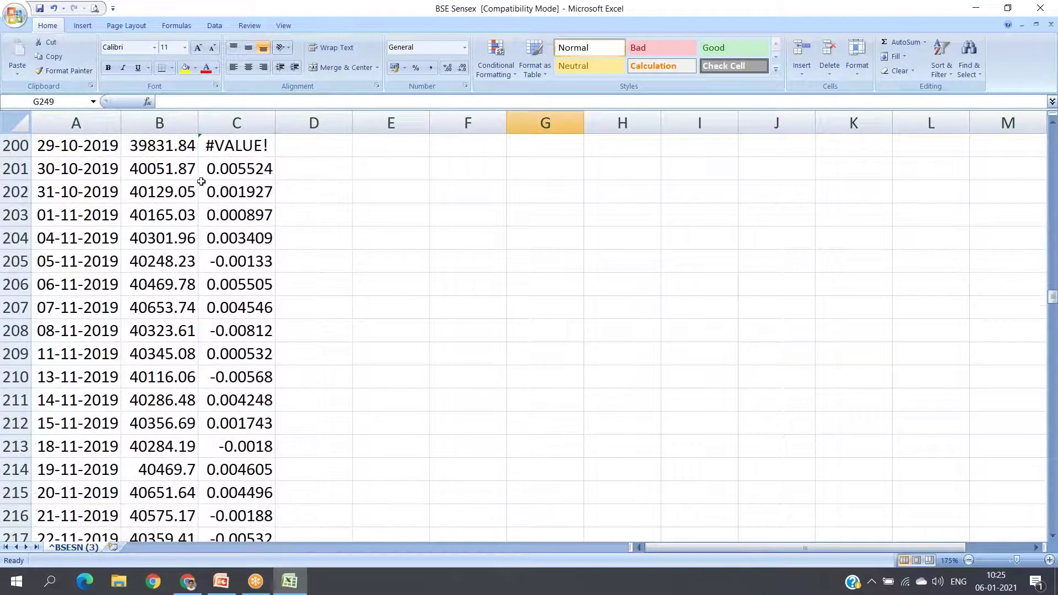
scroll(204, 182, up, 4)
drag(151, 398, 237, 419)
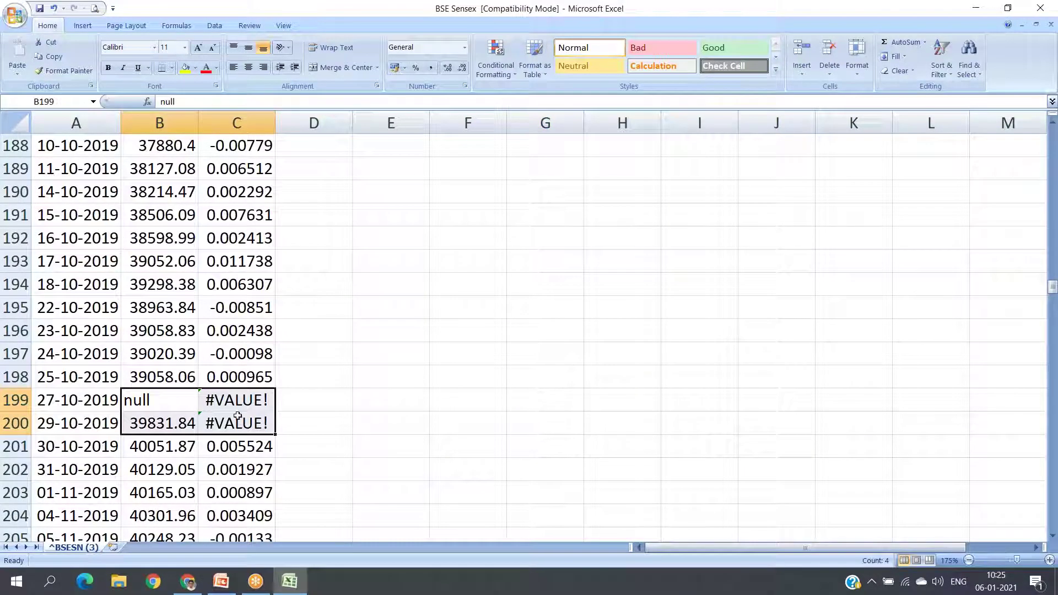
click(183, 70)
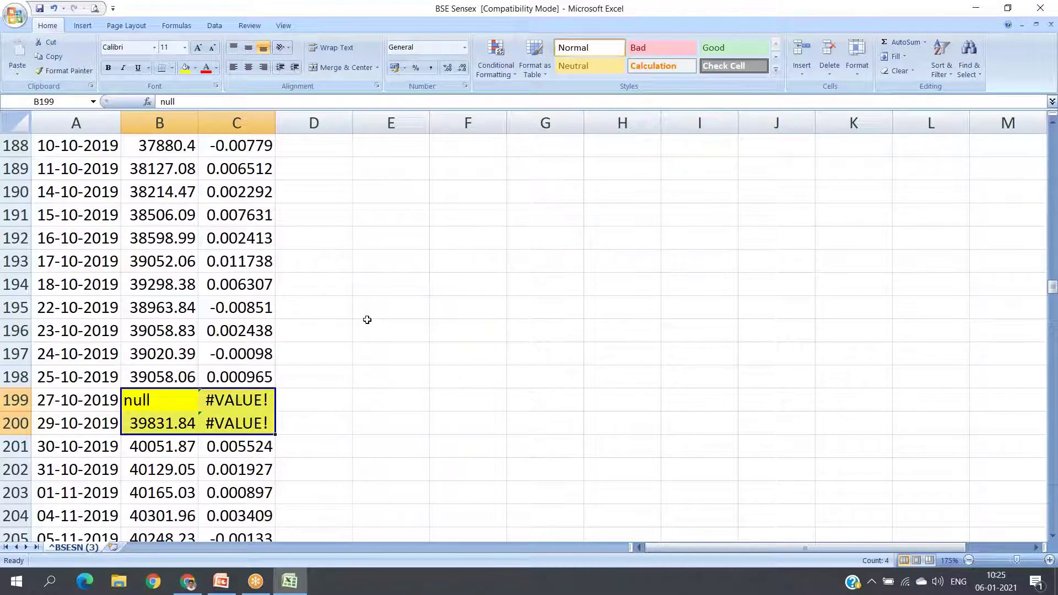
Check the Sensex closing prices and returns from late October 2019 through 2020 for further null values or errors
scroll(368, 346, down, 8)
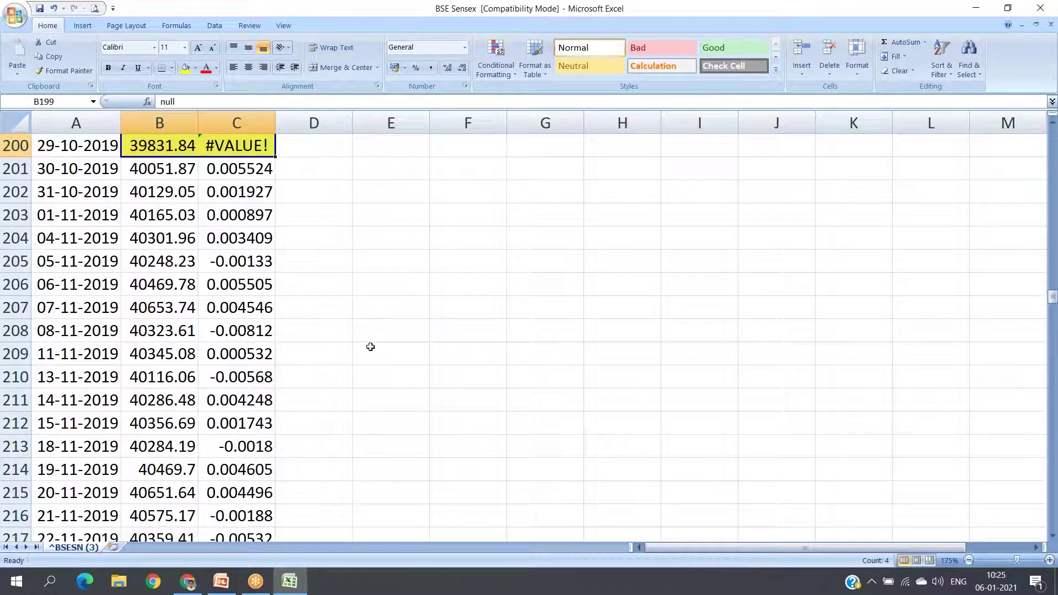
scroll(372, 342, down, 12)
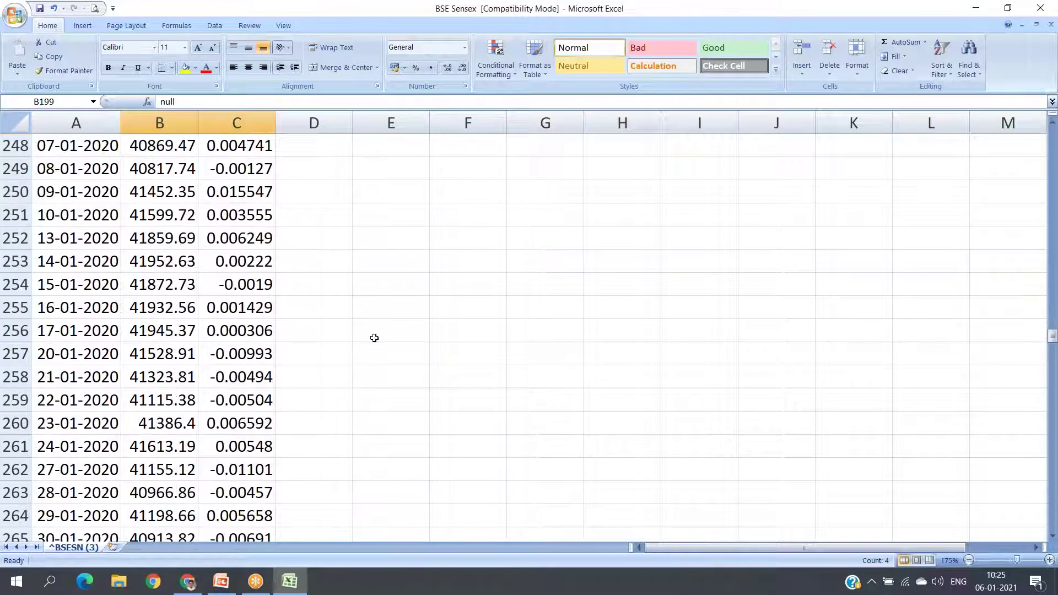
scroll(374, 337, up, 4)
scroll(326, 406, down, 12)
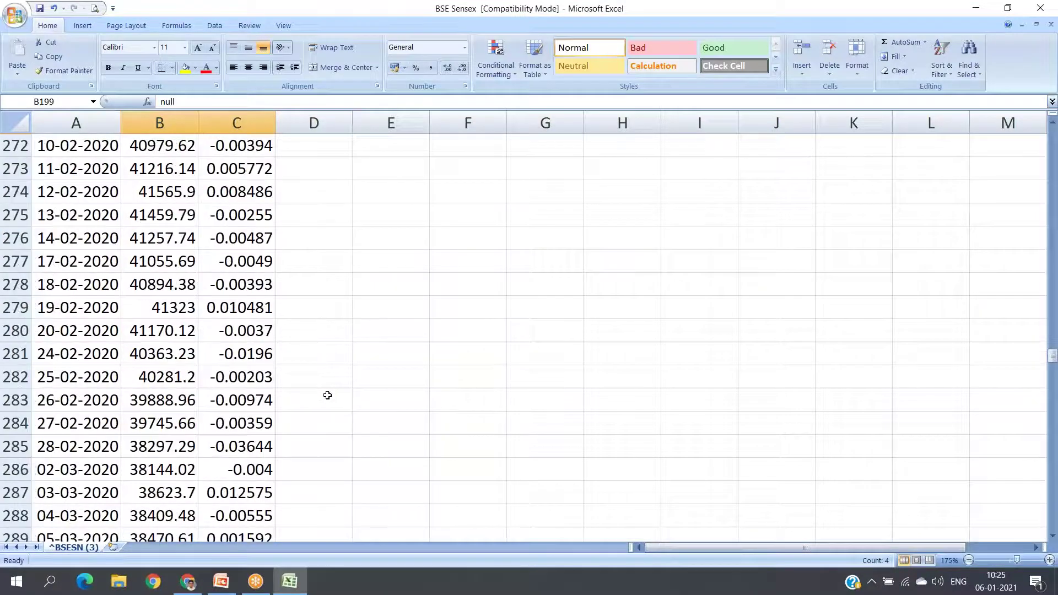
scroll(328, 395, down, 20)
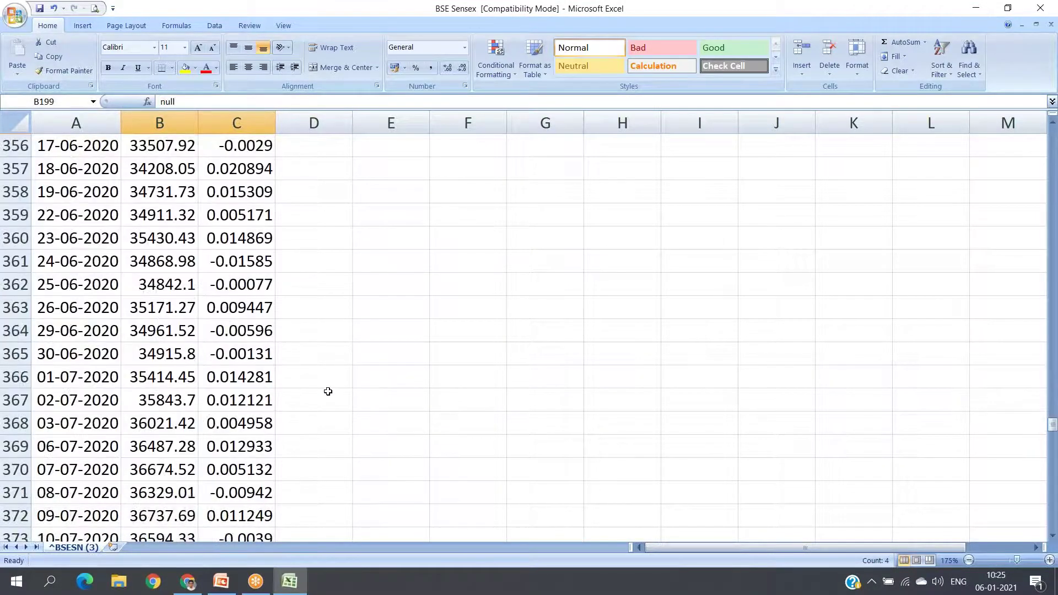
scroll(328, 392, down, 20)
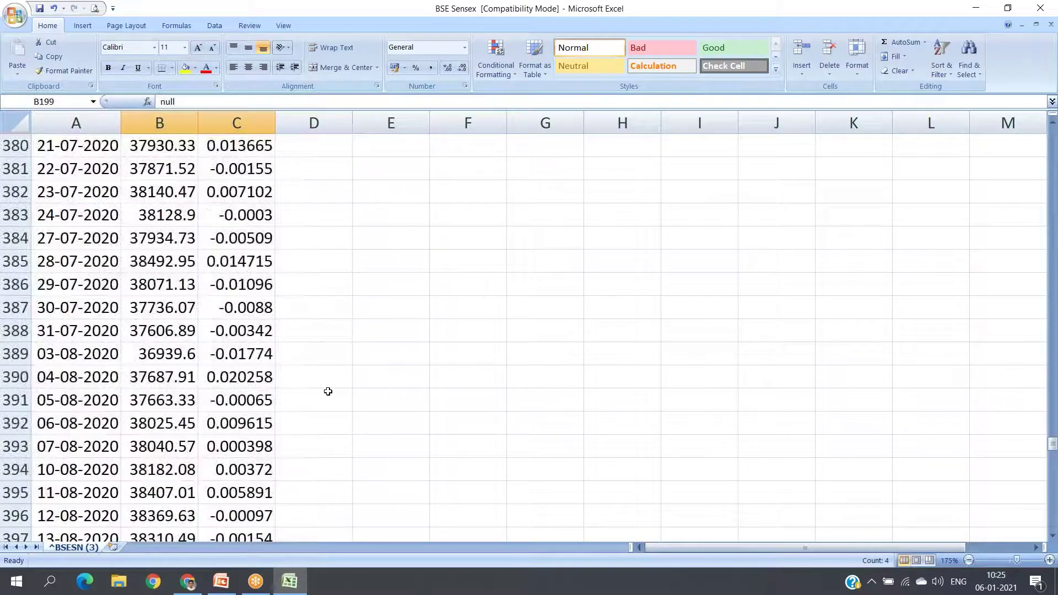
Close the BSE Sensex workbook without saving its changes and open the Dataset Consolidation workbook from the desktop
click(1042, 10)
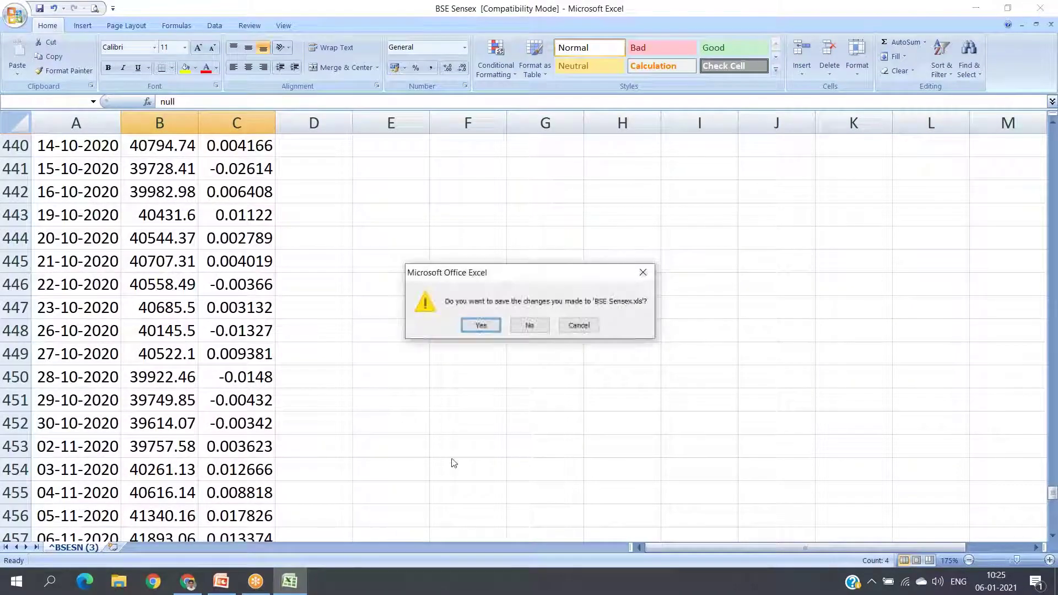
click(531, 329)
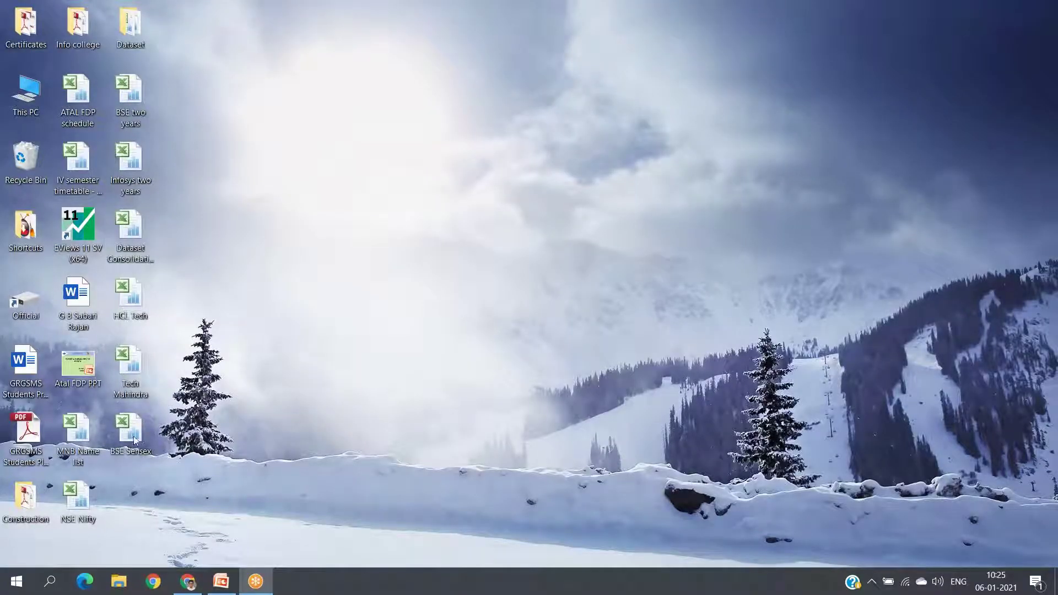
click(140, 234)
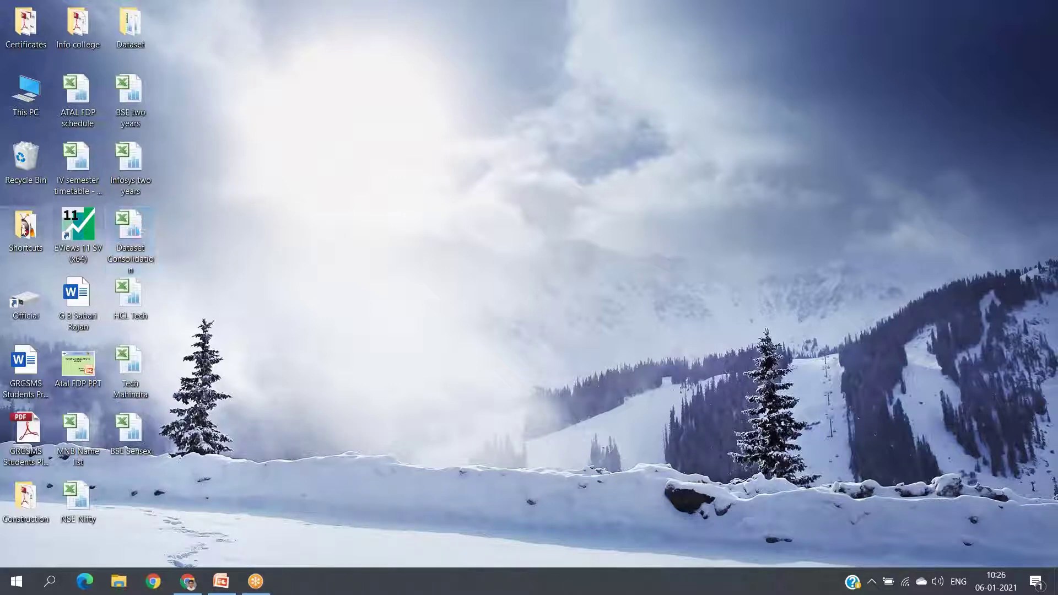
double_click(146, 229)
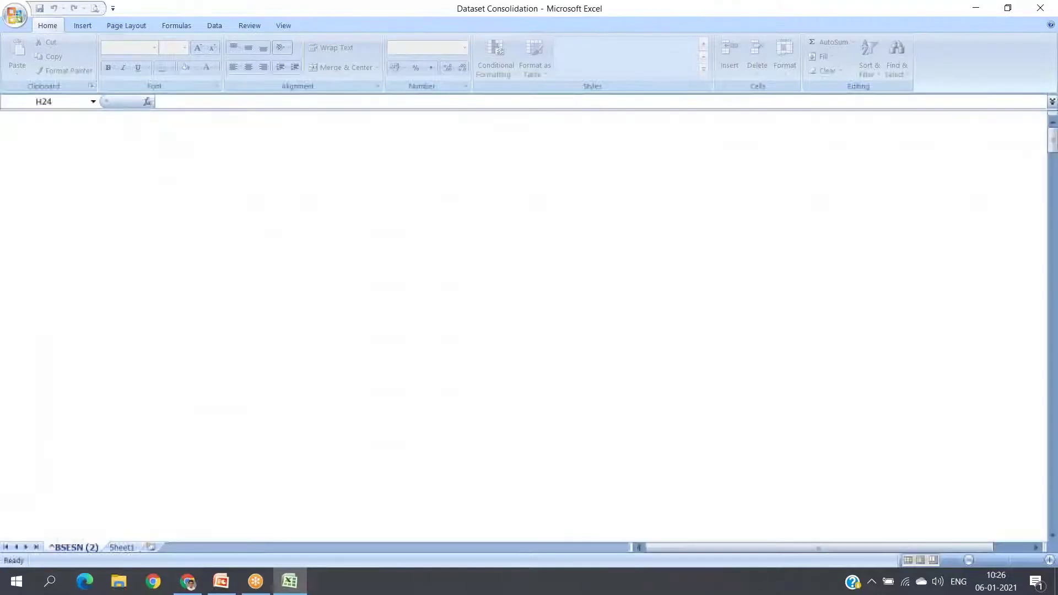
Enter the heading CIPLA in cell F1, beside the Sensex, Infosys, HCL and Techmahindra return columns
scroll(207, 332, down, 4)
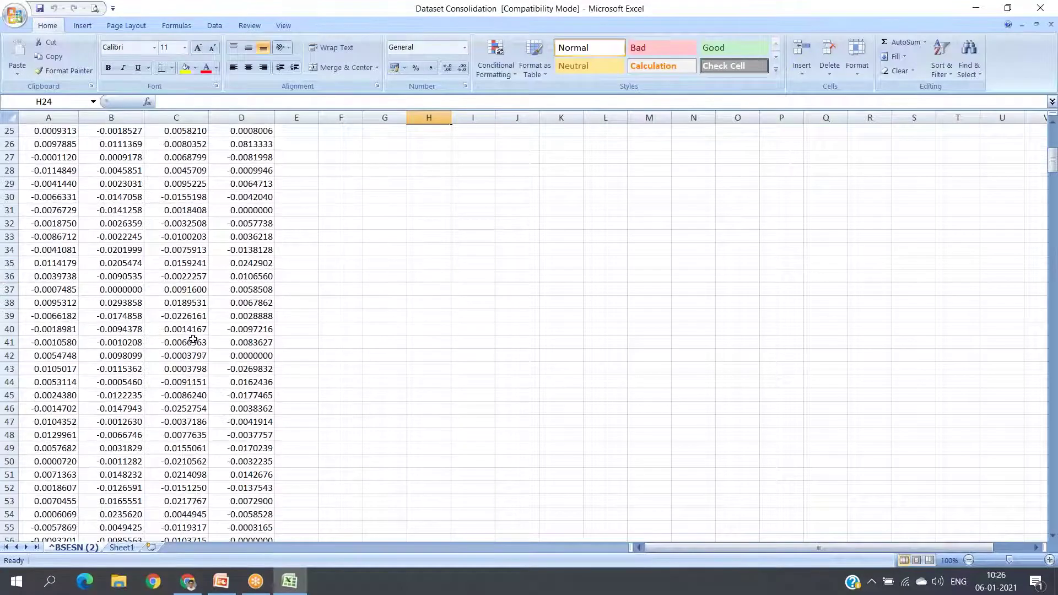
scroll(378, 382, up, 4)
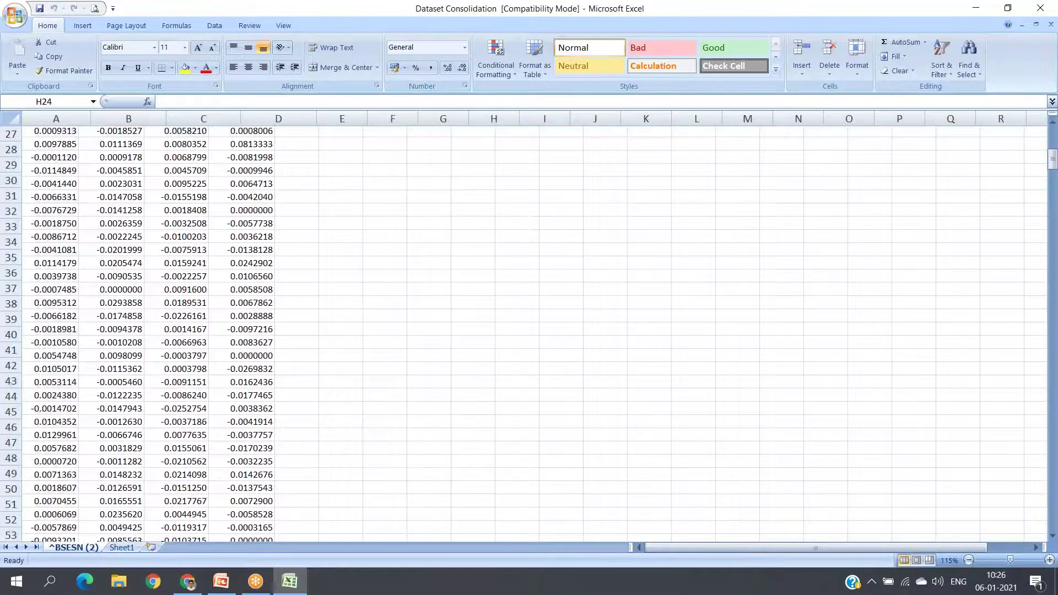
scroll(371, 373, up, 10)
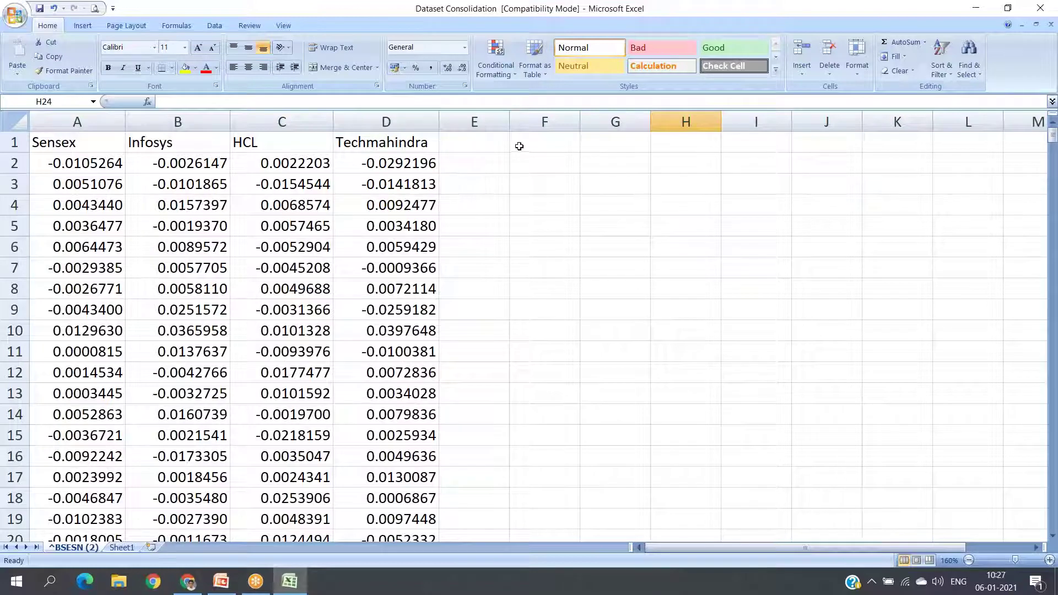
click(542, 146)
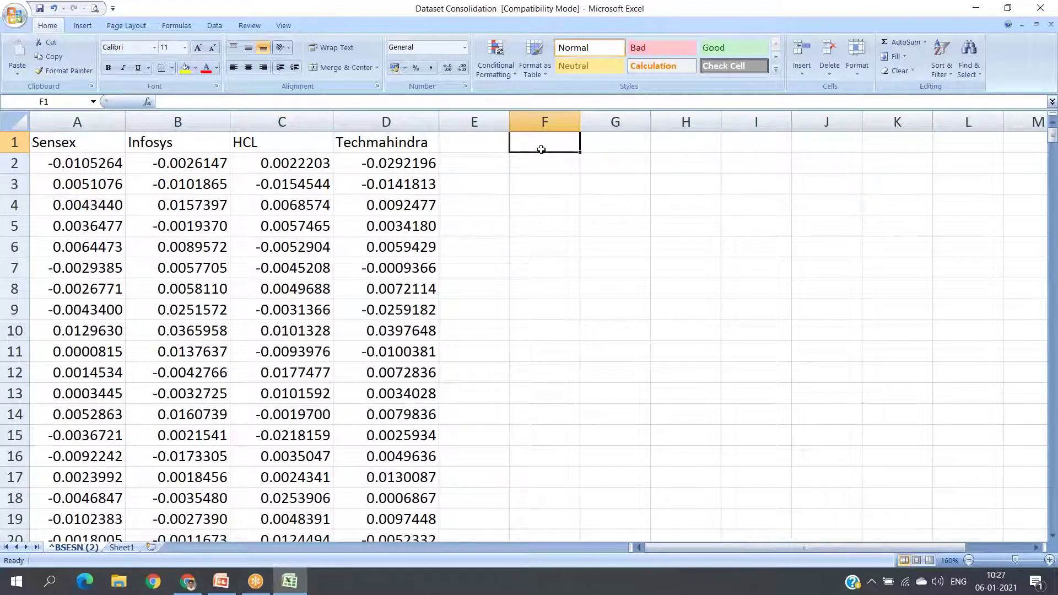
text(CIPLA)
key(Return)
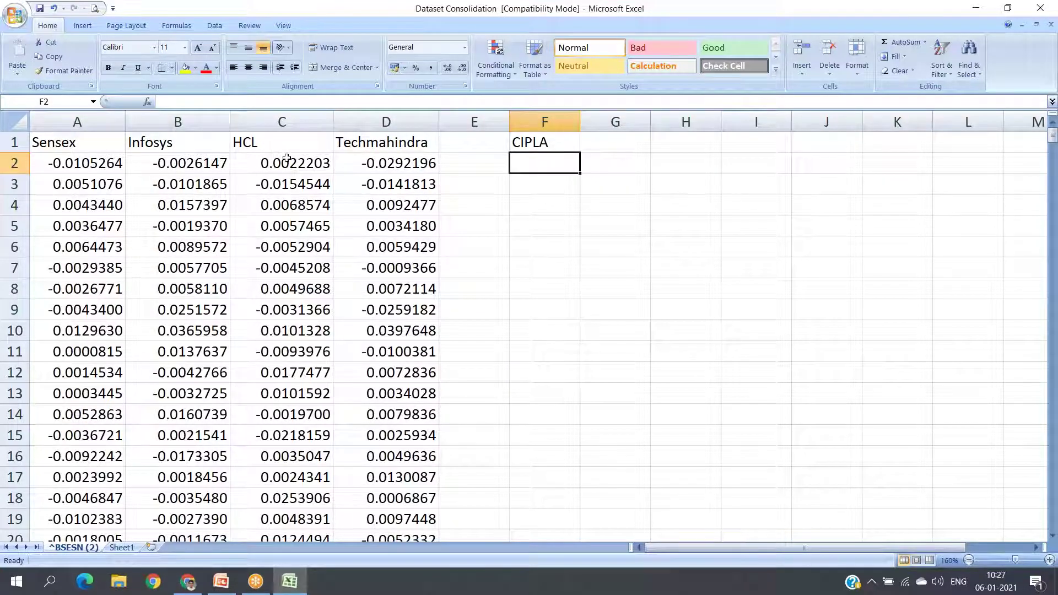
Delete the CIPLA heading from cell F1
drag(300, 146, 300, 161)
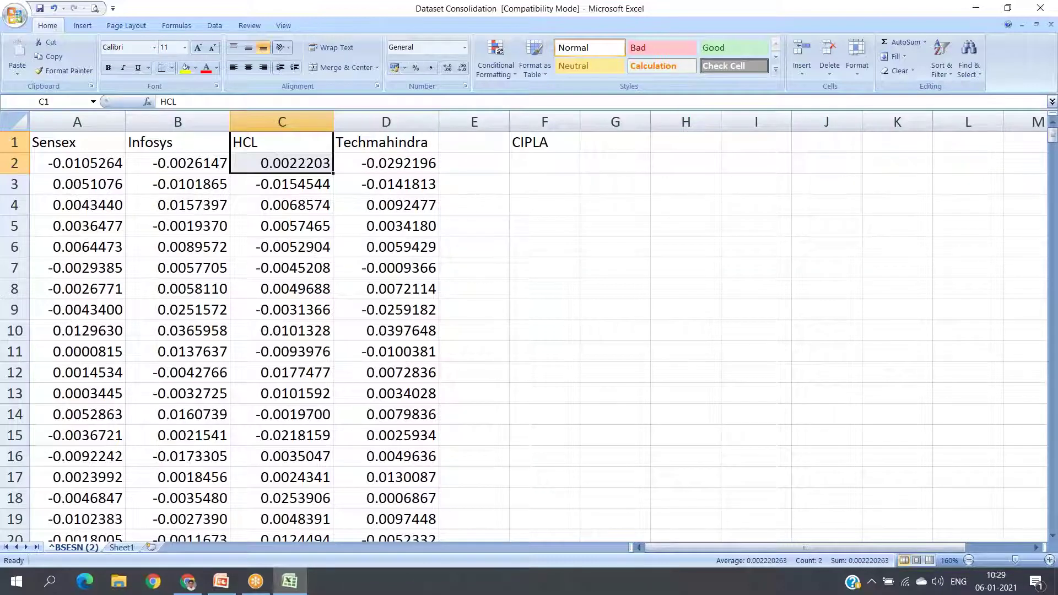
key(Right)
key(Right)
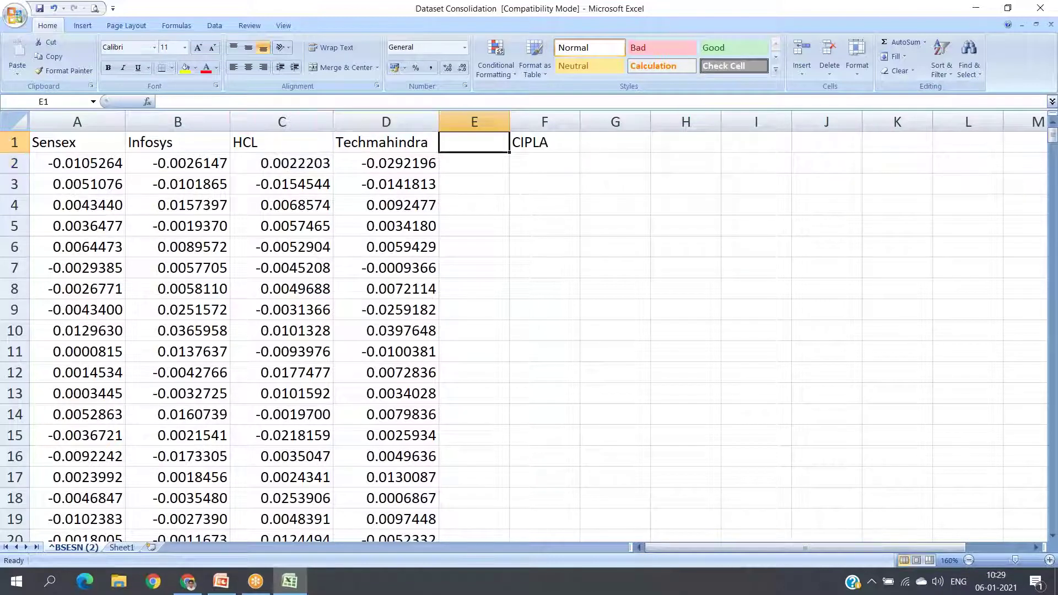
key(Right)
key(Delete)
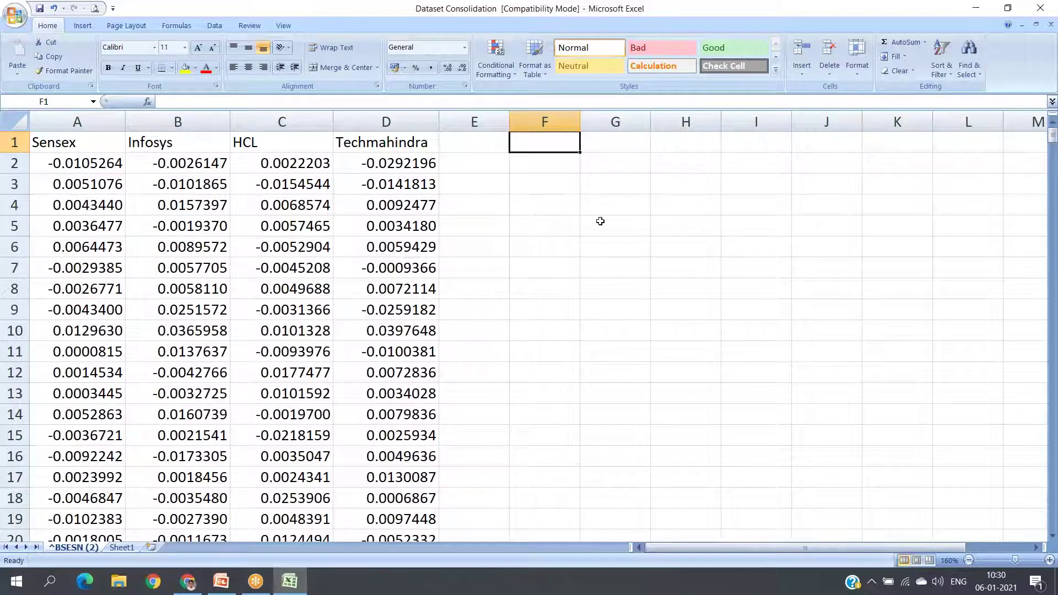
Close the Dataset Consolidation workbook without saving its changes and open the file from the desktop with EViews 11
click(1040, 8)
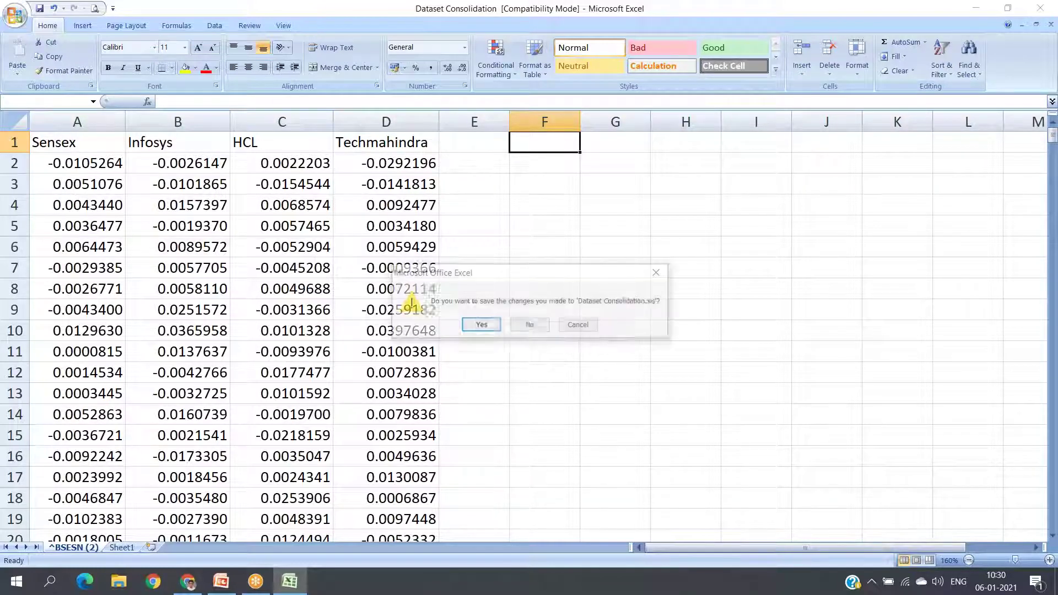
click(530, 326)
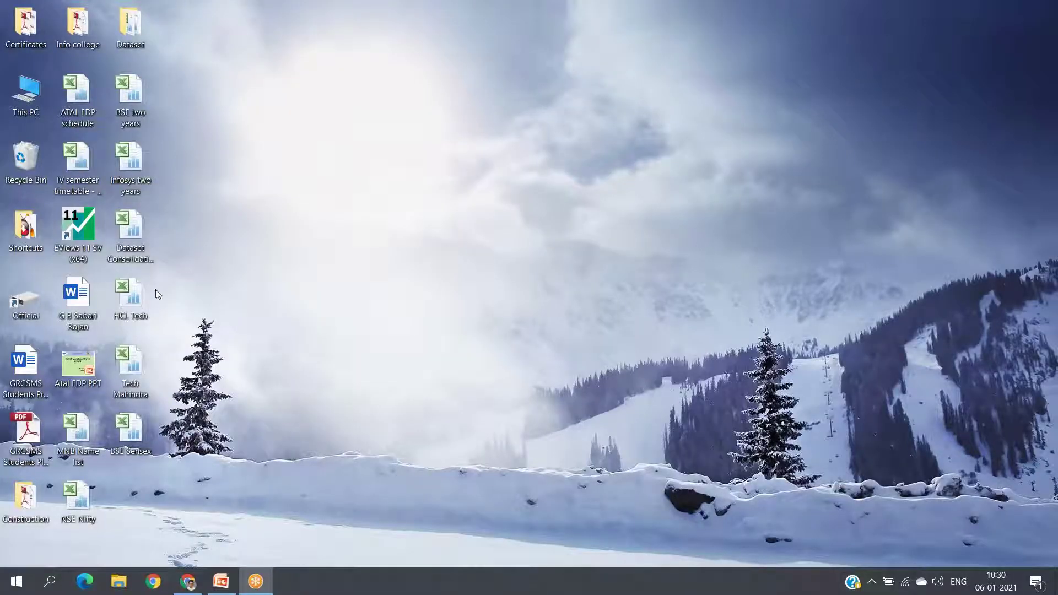
click(141, 241)
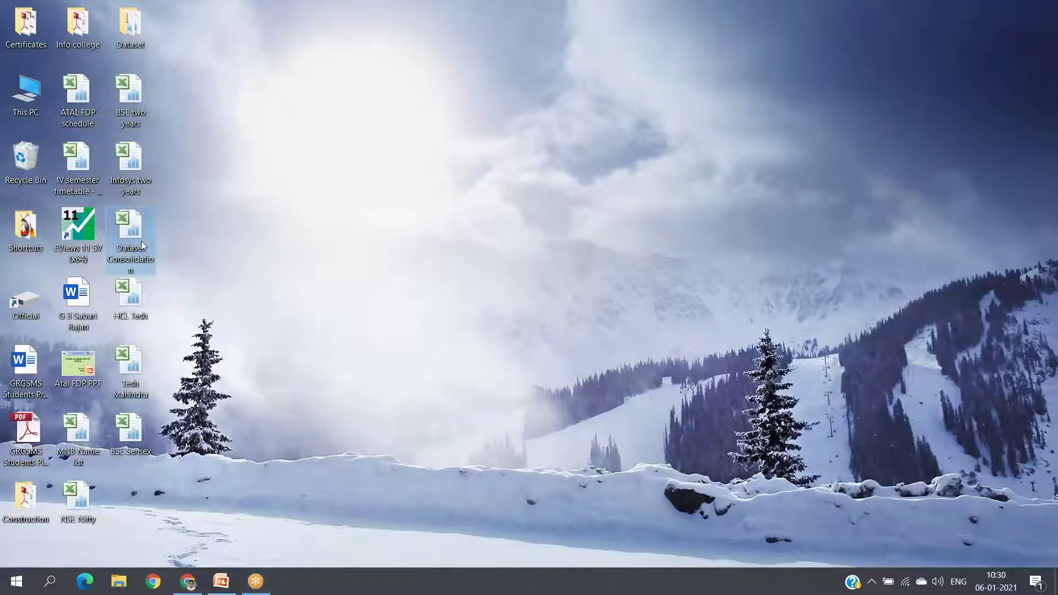
right_click(141, 241)
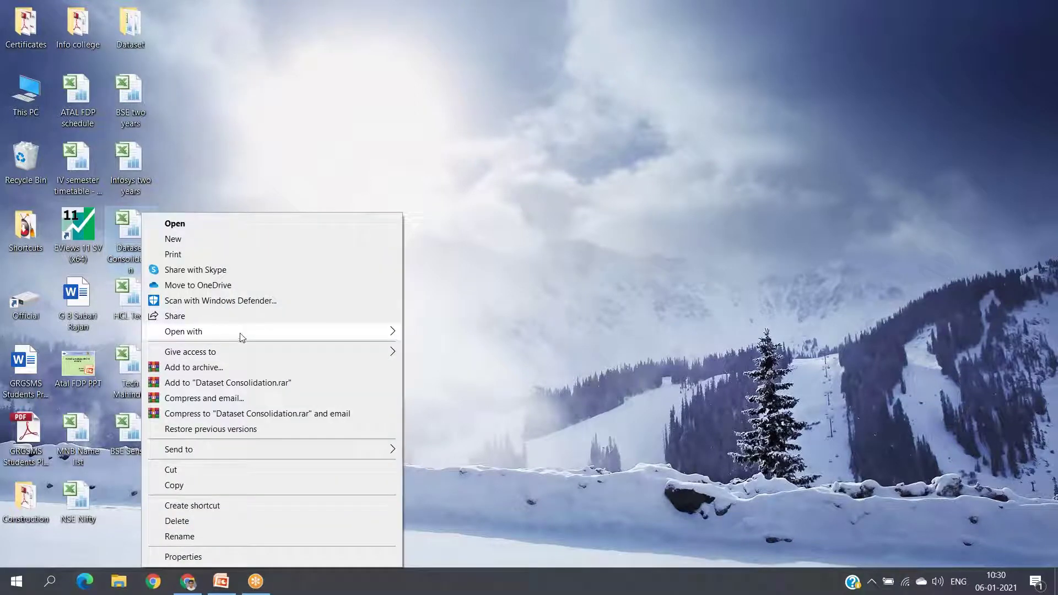
mouse_move(242, 338)
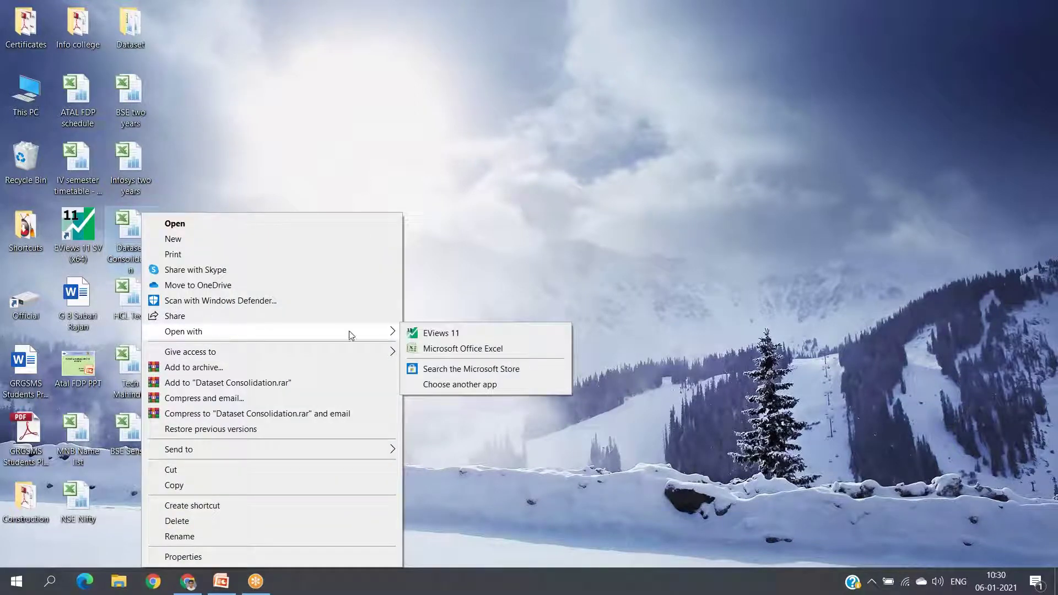
click(441, 334)
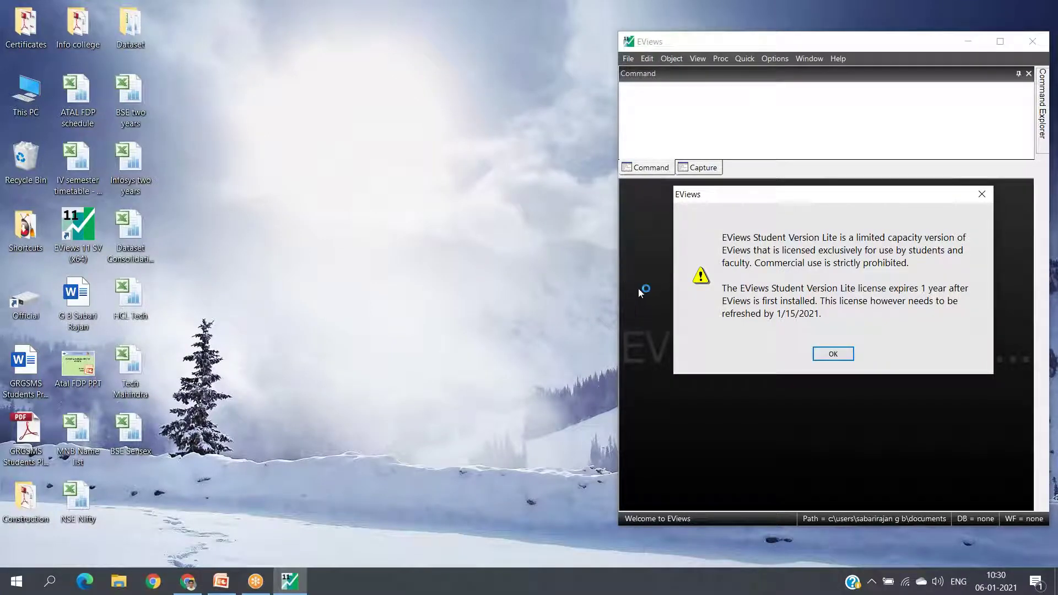
Import the predefined range ^BSESN (2) with default settings, leave the series unlinked from the external source, and maximize the EViews window
click(456, 88)
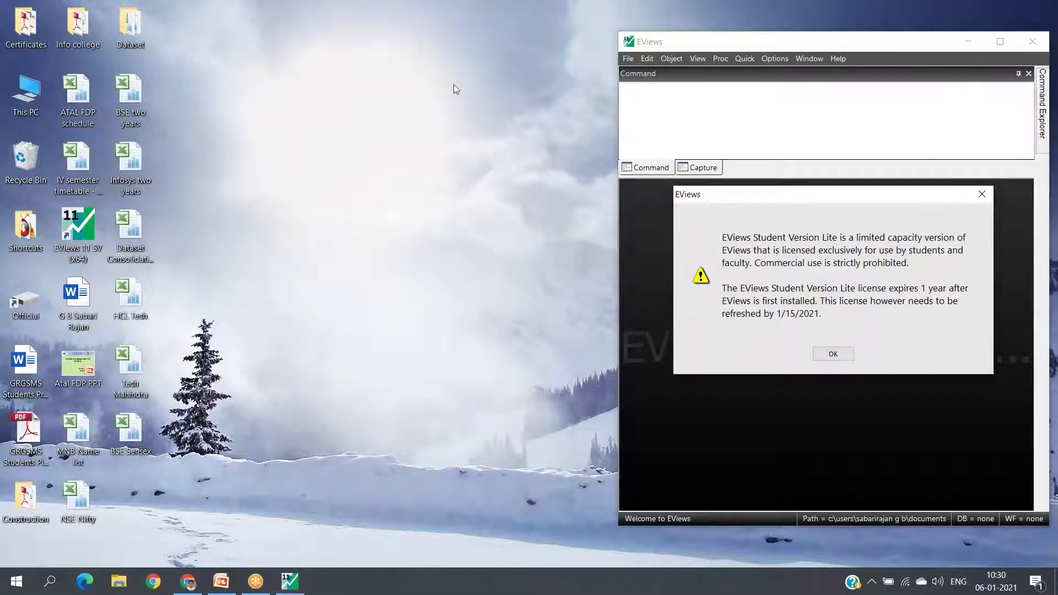
click(833, 355)
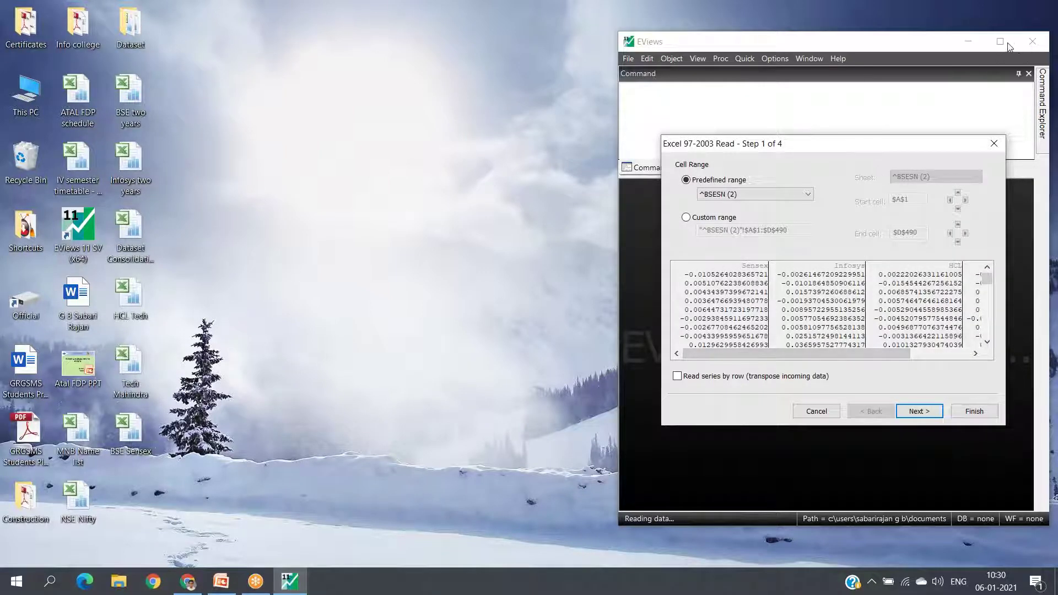
click(973, 412)
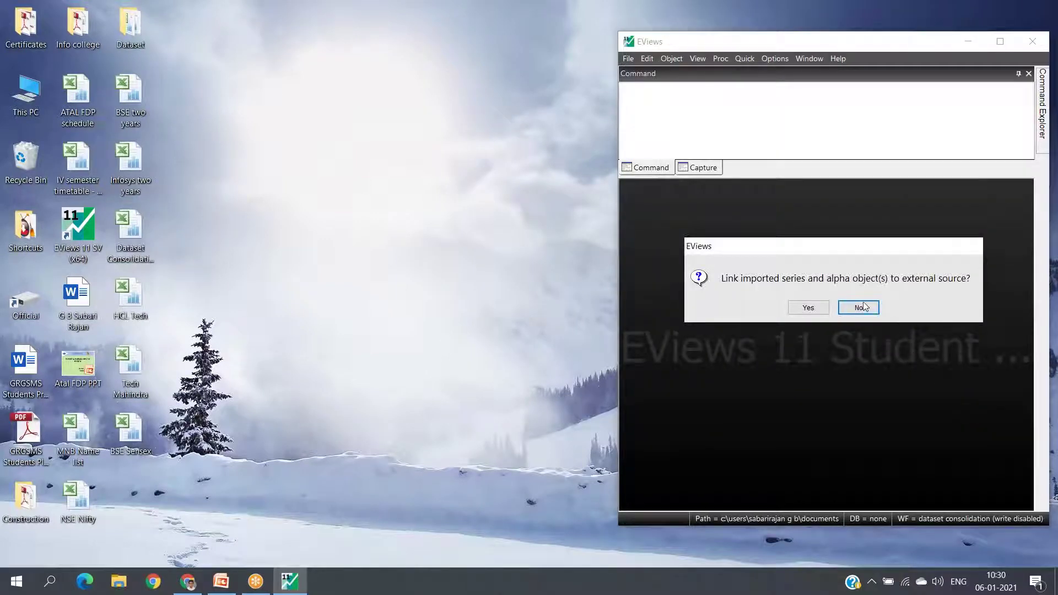
click(860, 308)
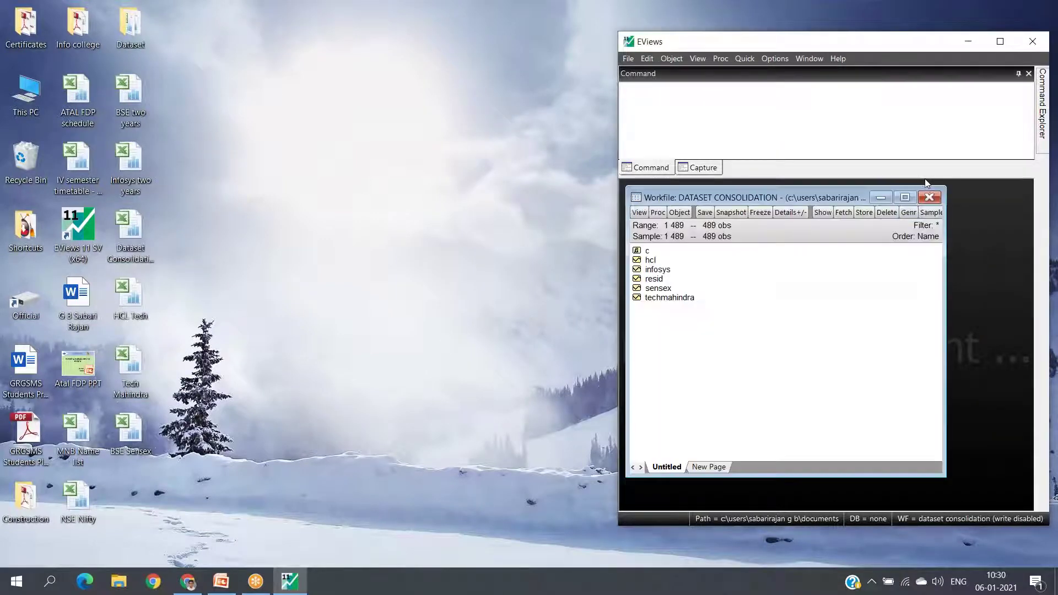
click(1000, 41)
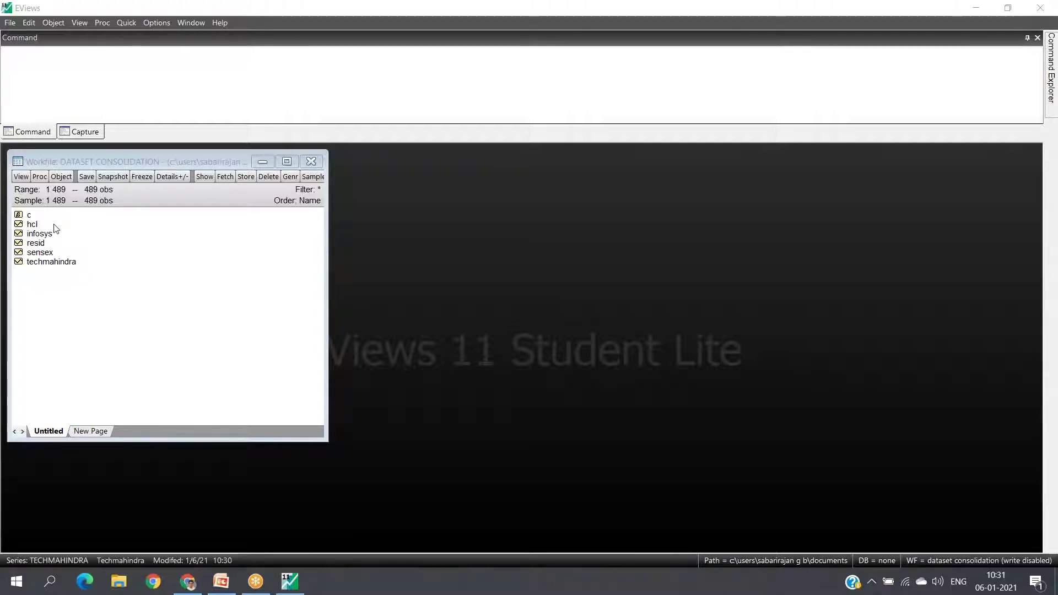
Open the sensex, hcl, infosys and techmahindra series together as a group
click(53, 254)
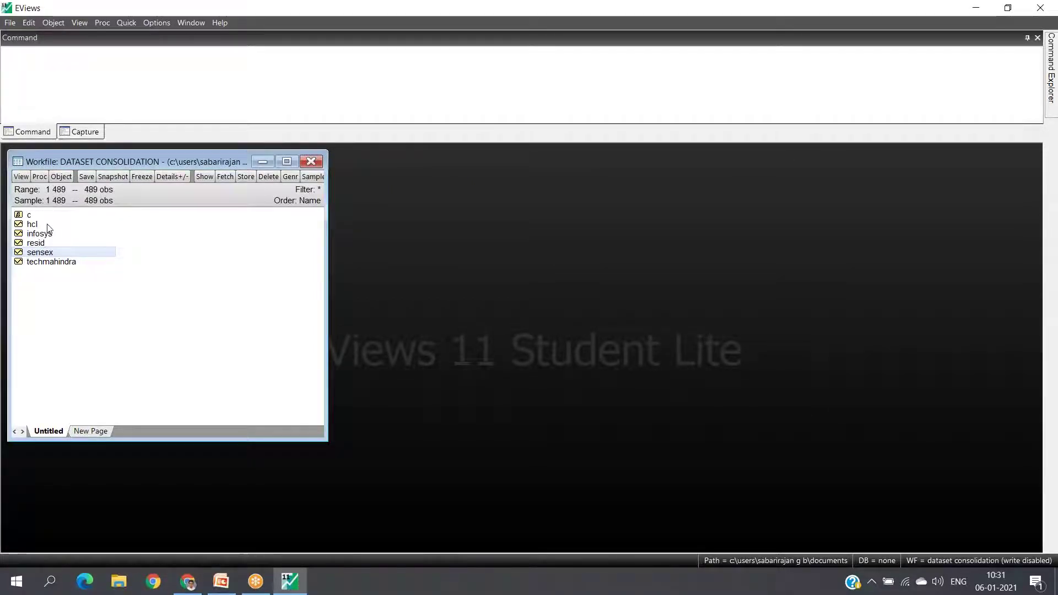
ctrl+click(49, 224)
ctrl+click(50, 233)
ctrl+click(80, 263)
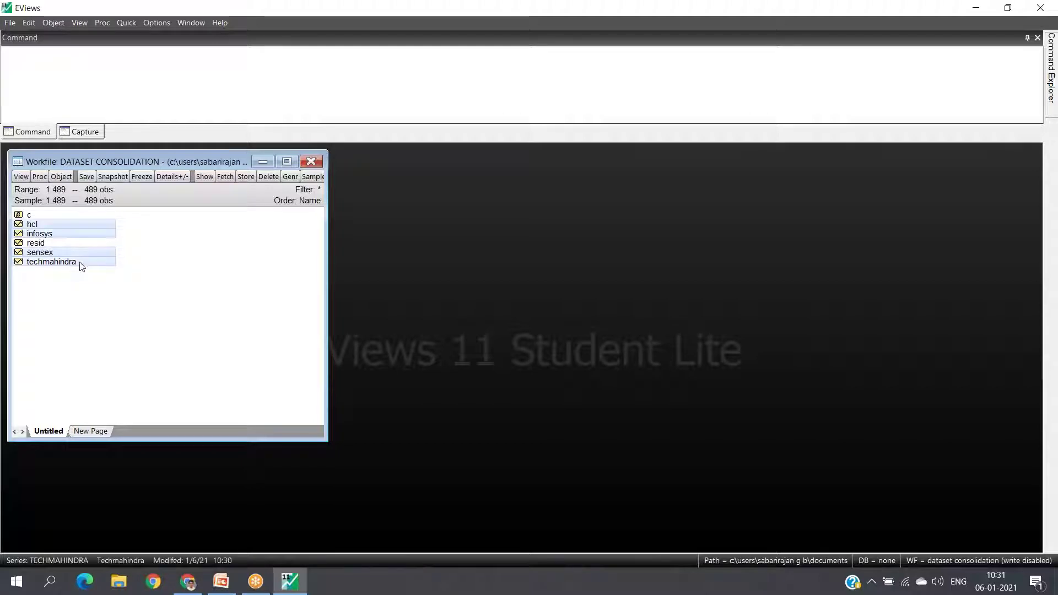
right_click(87, 263)
mouse_move(95, 264)
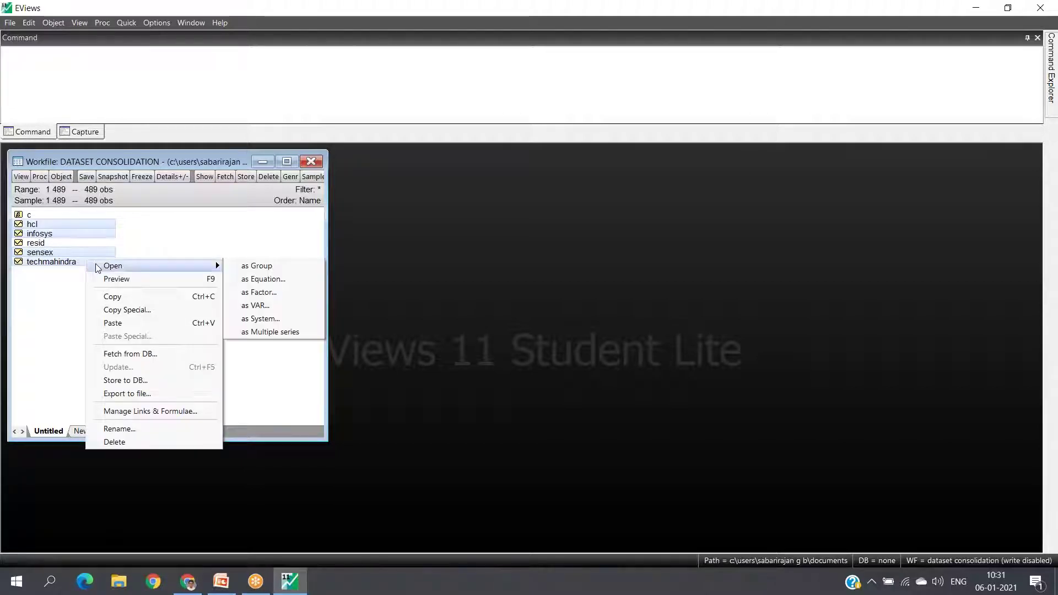
click(246, 267)
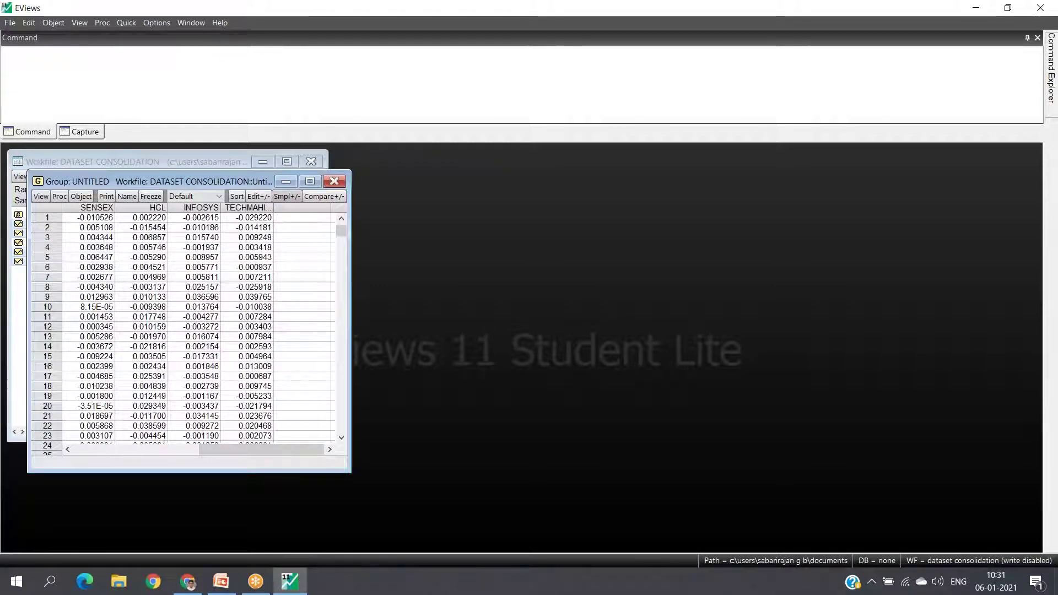
Switch to the PowerPoint presentation and show slide 15, ARCH MODEL in Eviews, to read the model's conditions
click(230, 586)
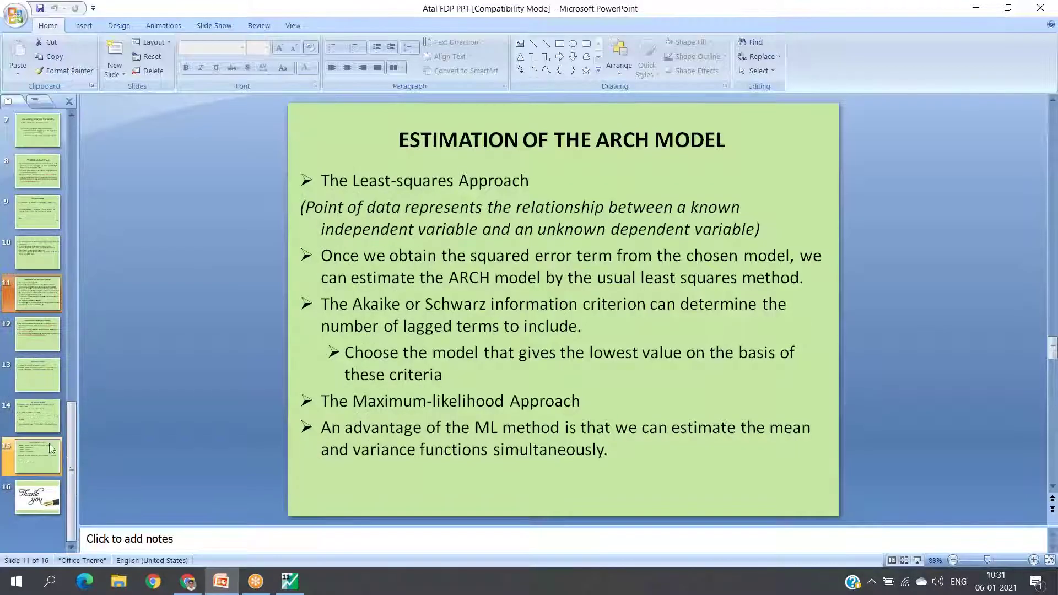
click(46, 443)
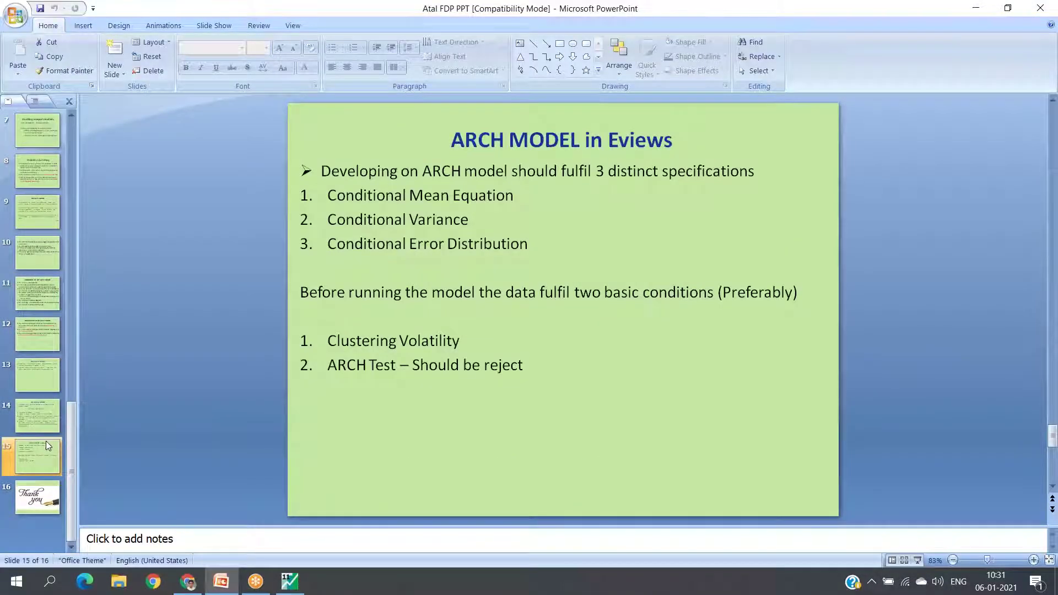
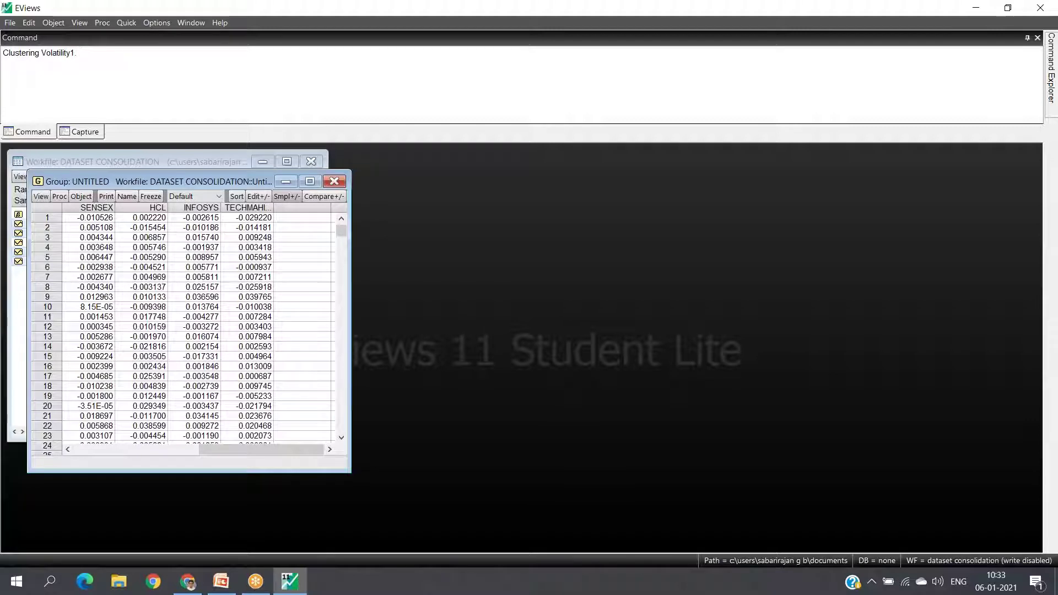
Correct the EViews command window note to read "1. Clustering Volatility" and begin a second line with "2. ARCH"
key(BackSpace)
key(BackSpace)
key(BackSpace)
click(3, 53)
text(1.)
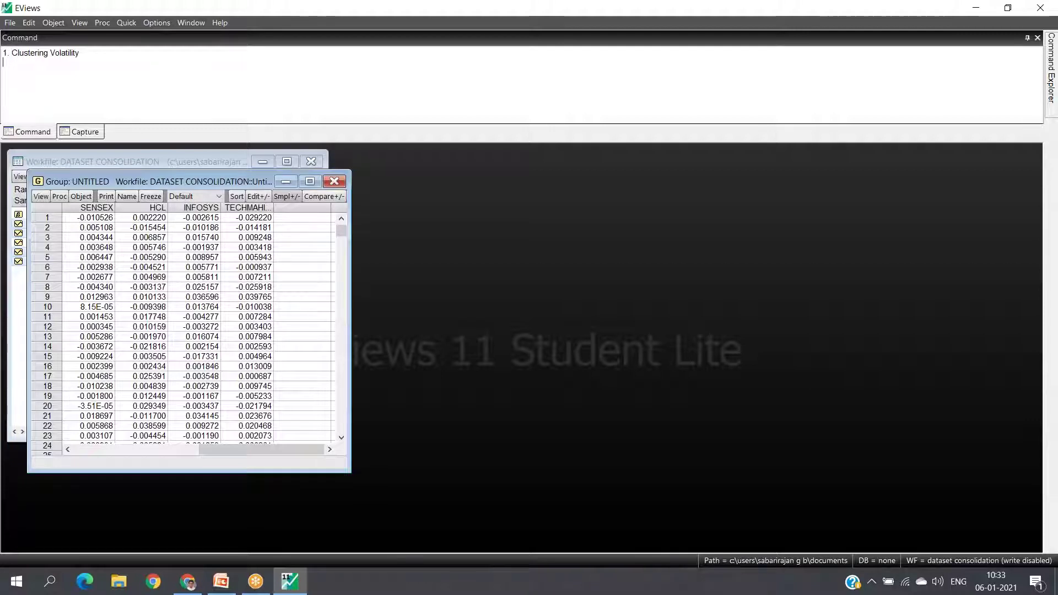
key(Return)
text(2. ARCH)
Check the ARCH Test condition on the PowerPoint slide and complete the second EViews note line as "2. ARCH Test should be reject"
click(219, 580)
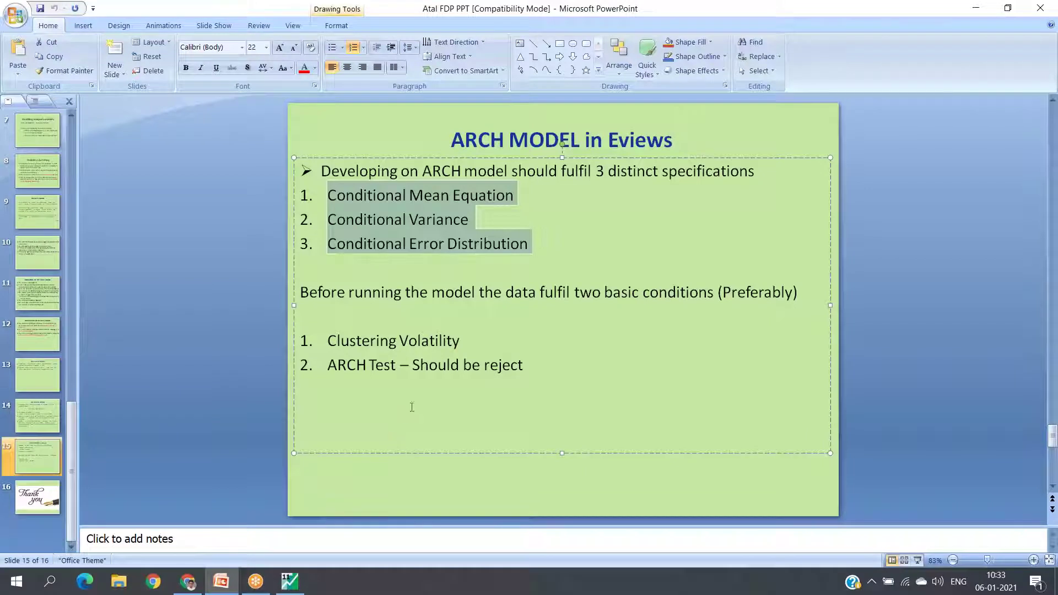
drag(329, 365, 503, 372)
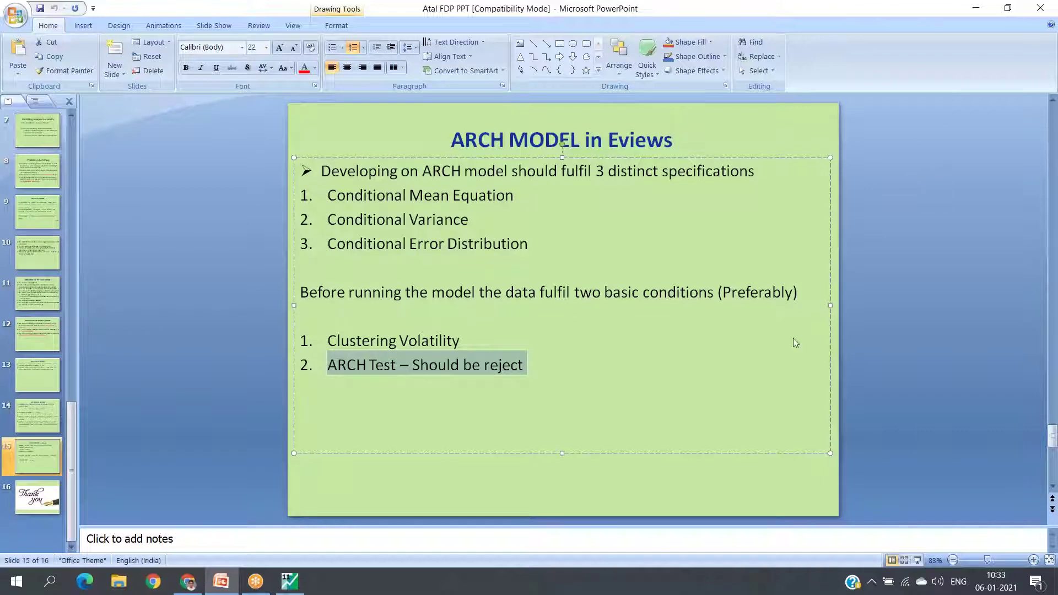
click(298, 580)
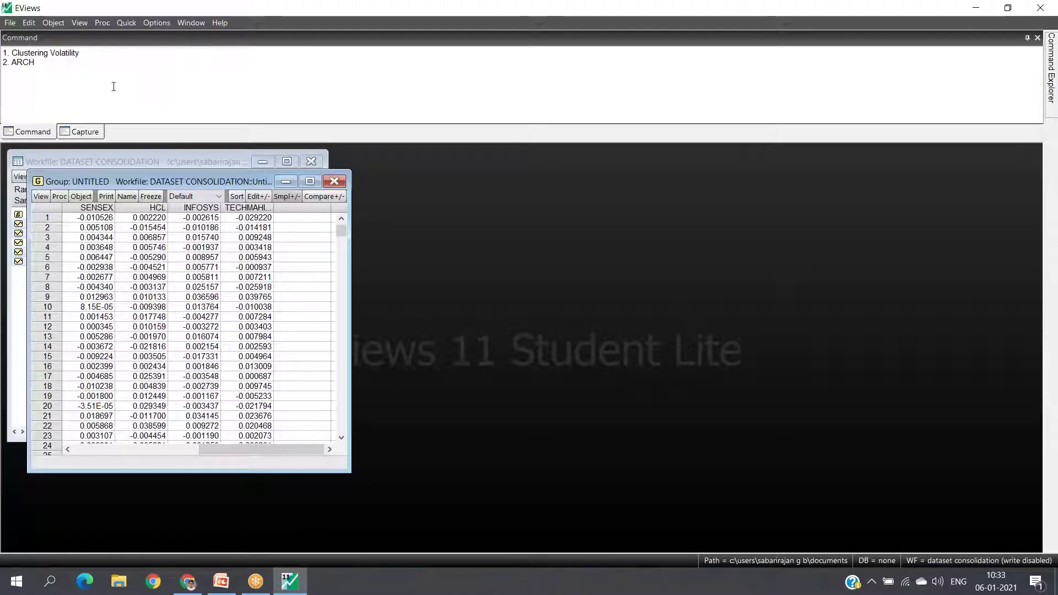
click(82, 59)
text(T)
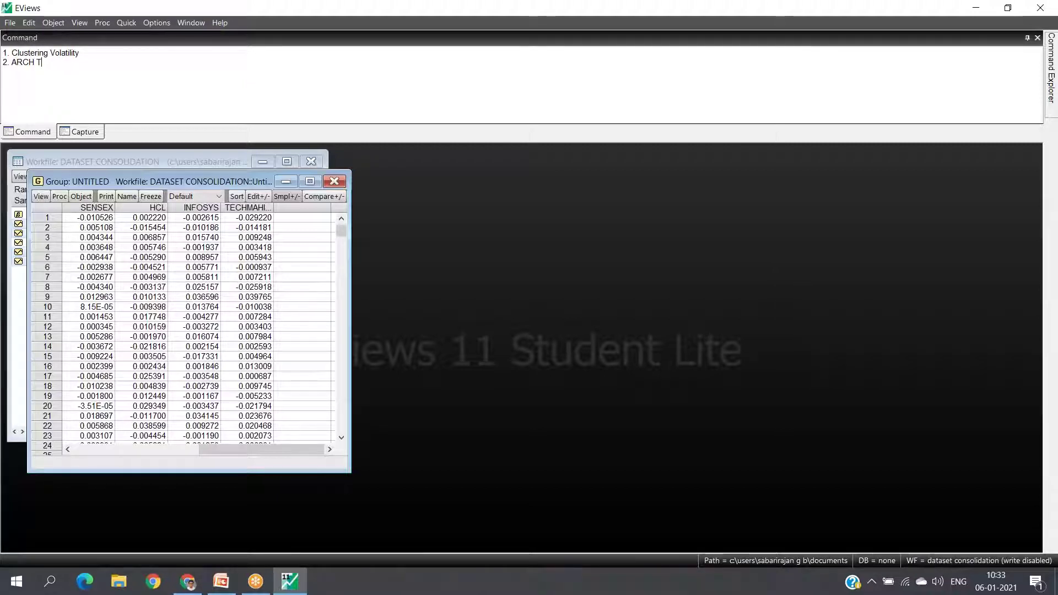
text(est should b)
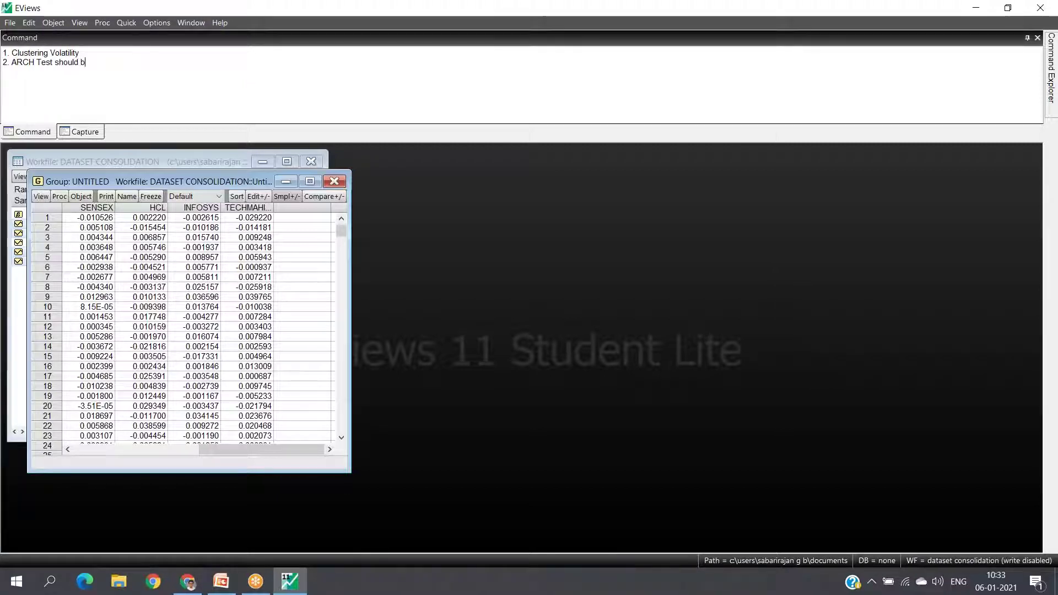
text(e reject)
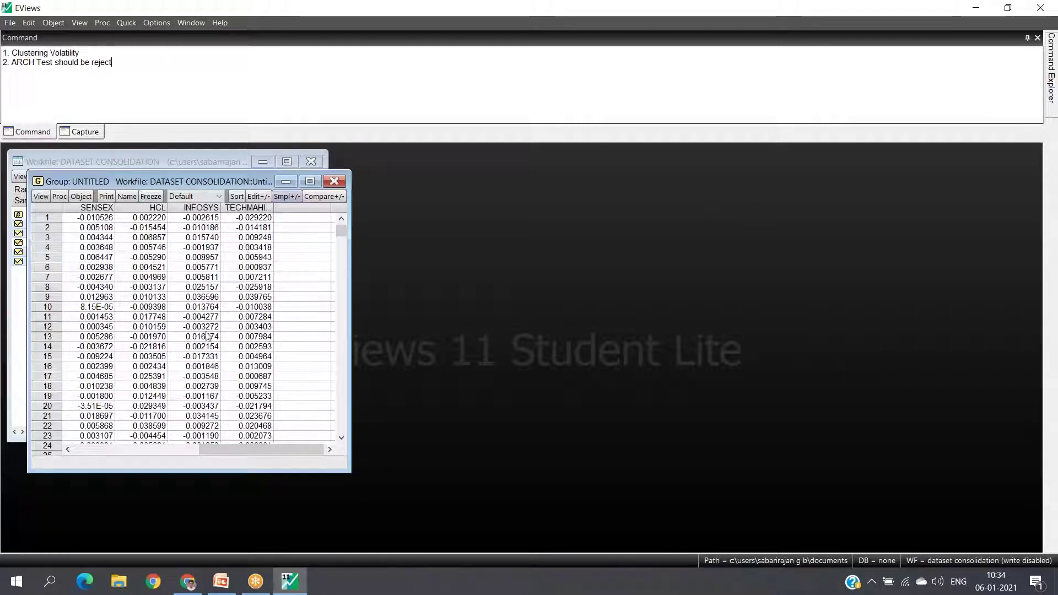
click(131, 25)
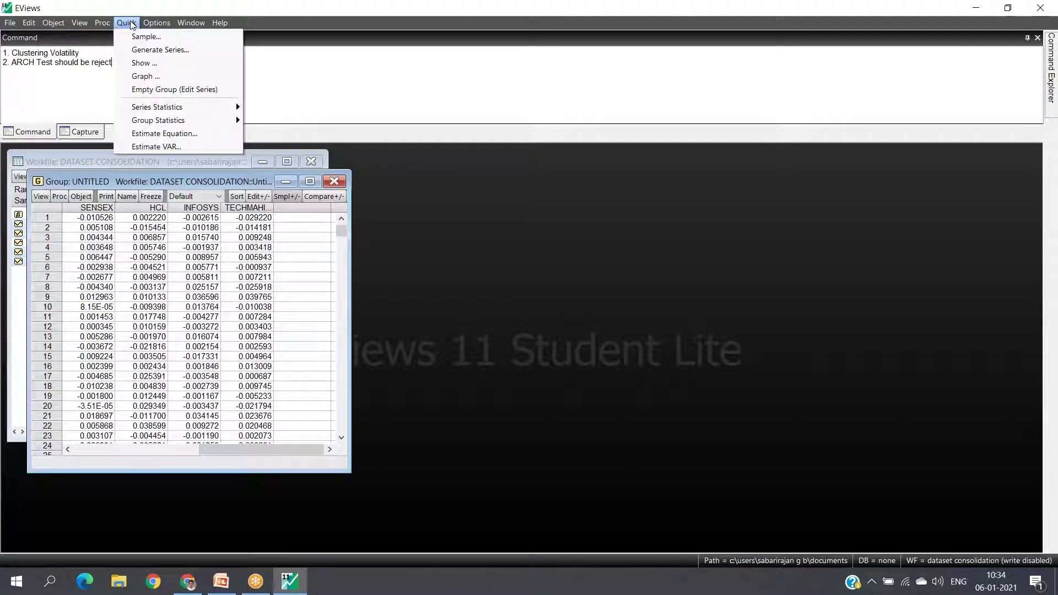
click(180, 137)
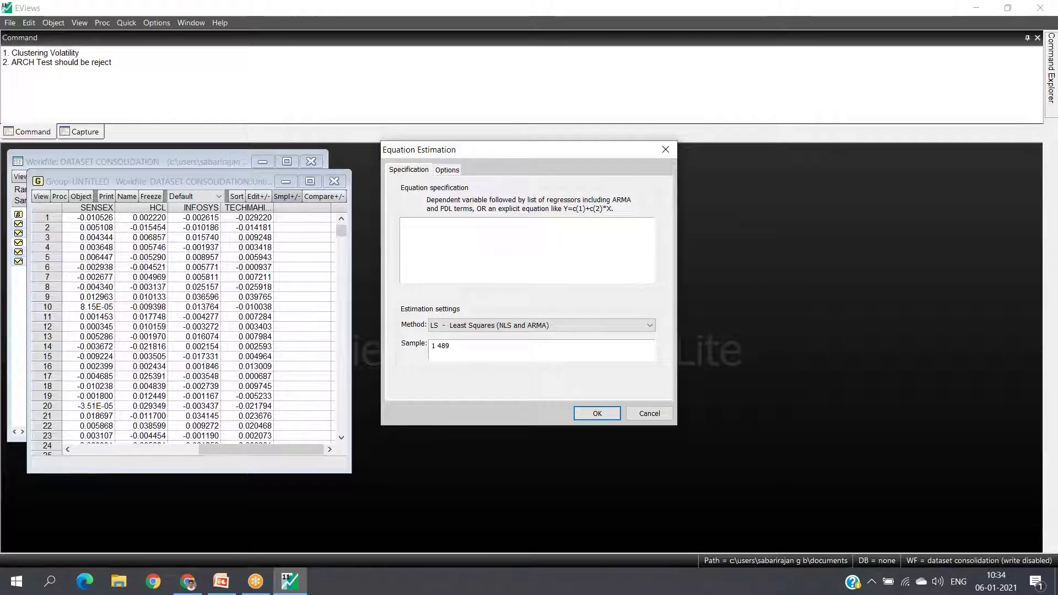
text(Techmah)
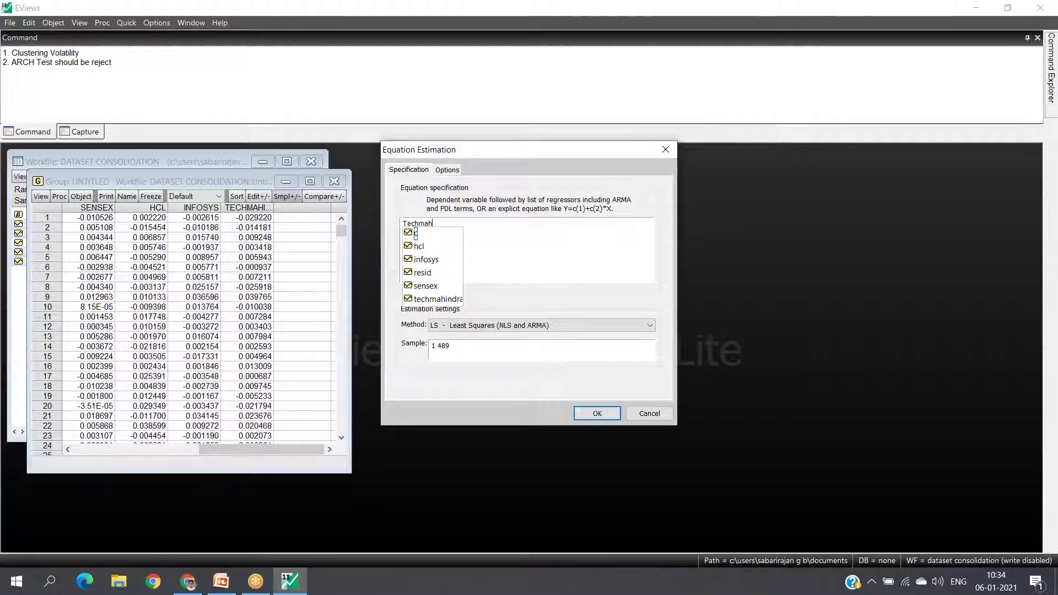
click(421, 298)
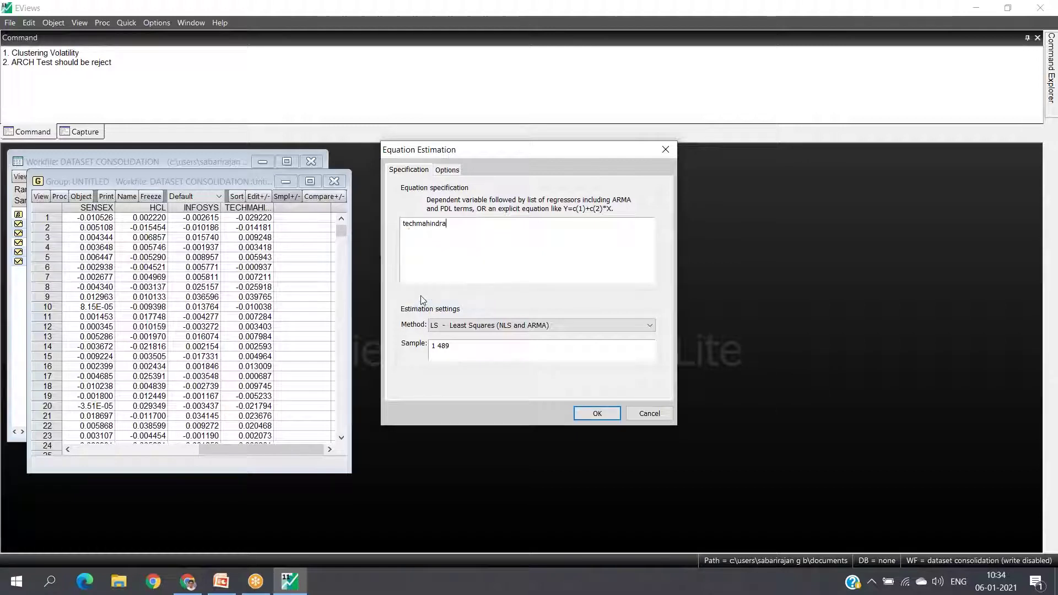
text(C Se)
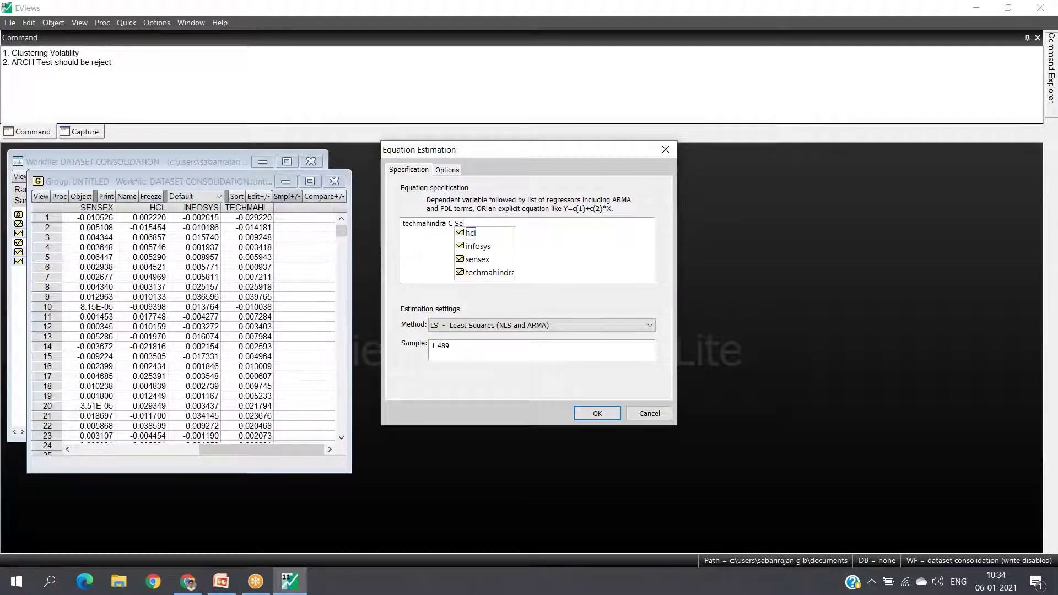
text(nsex)
key(Escape)
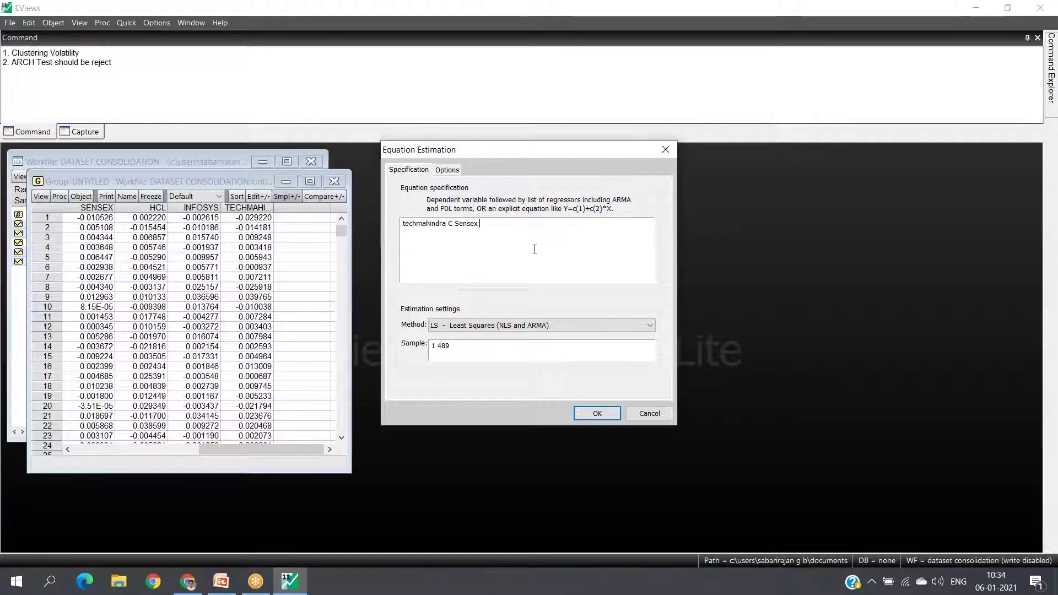
drag(500, 225, 396, 228)
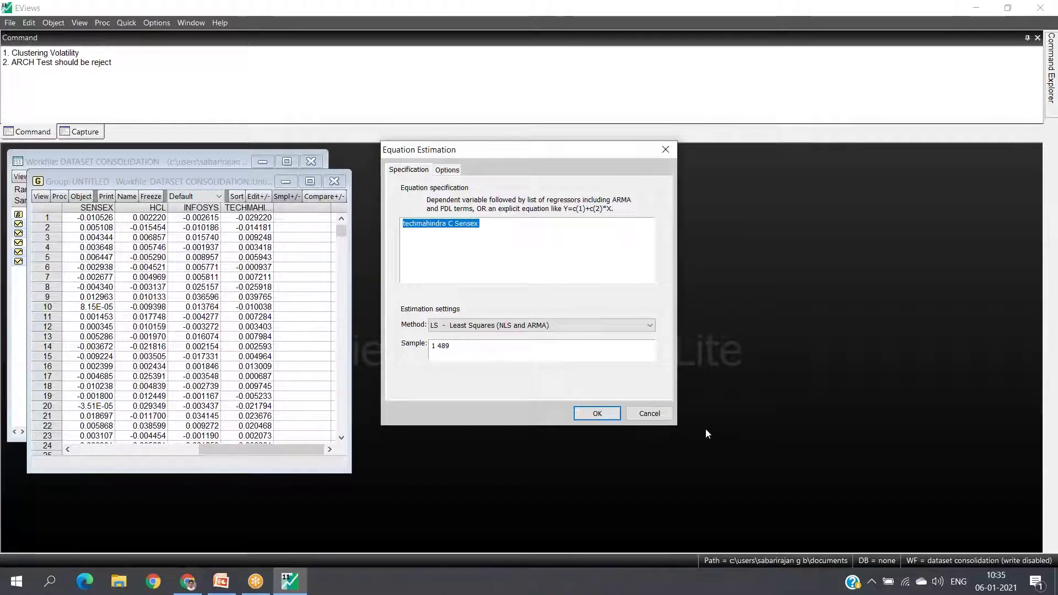
click(654, 418)
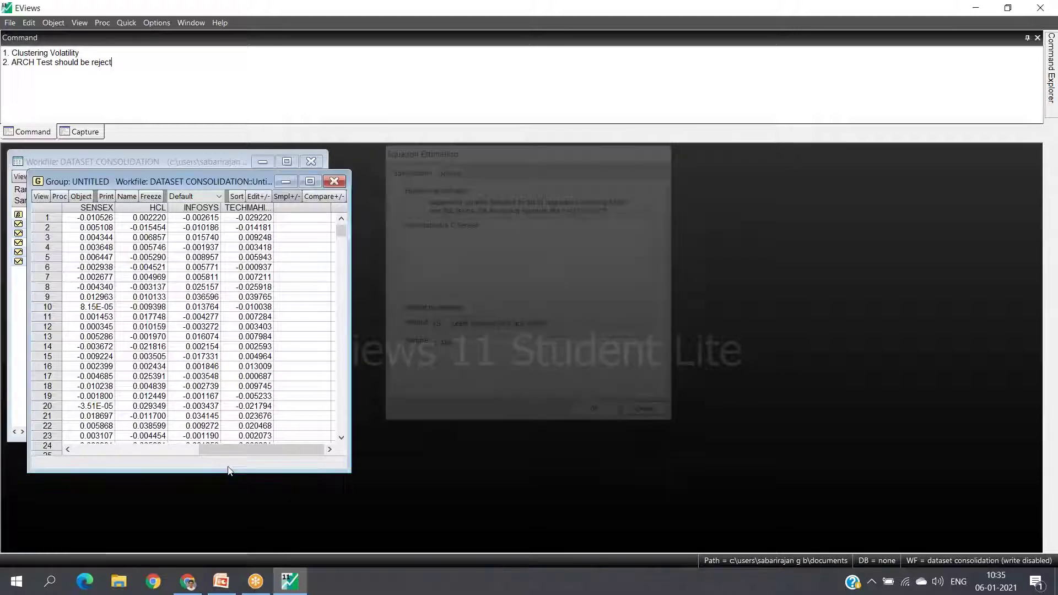
Start a new equation estimation and enter "techmahindra c sensex" as the equation specification
drag(346, 235, 341, 438)
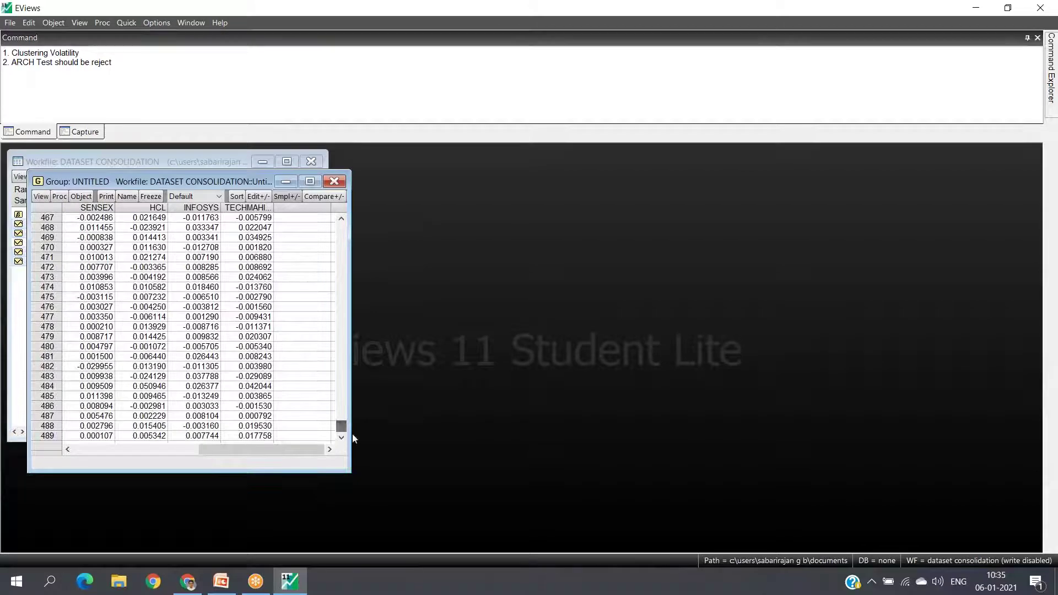
click(126, 24)
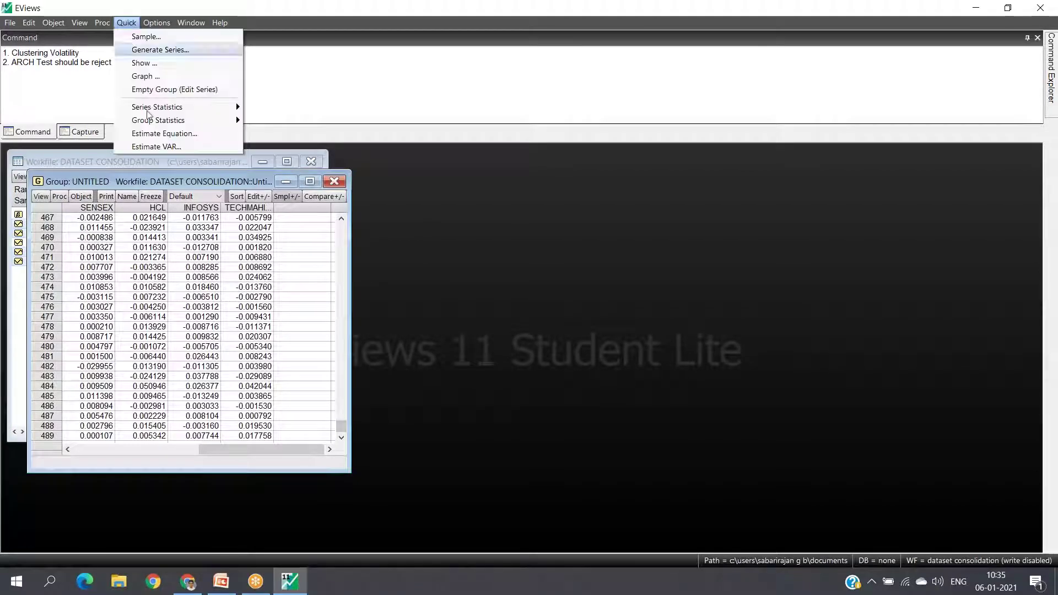
click(195, 132)
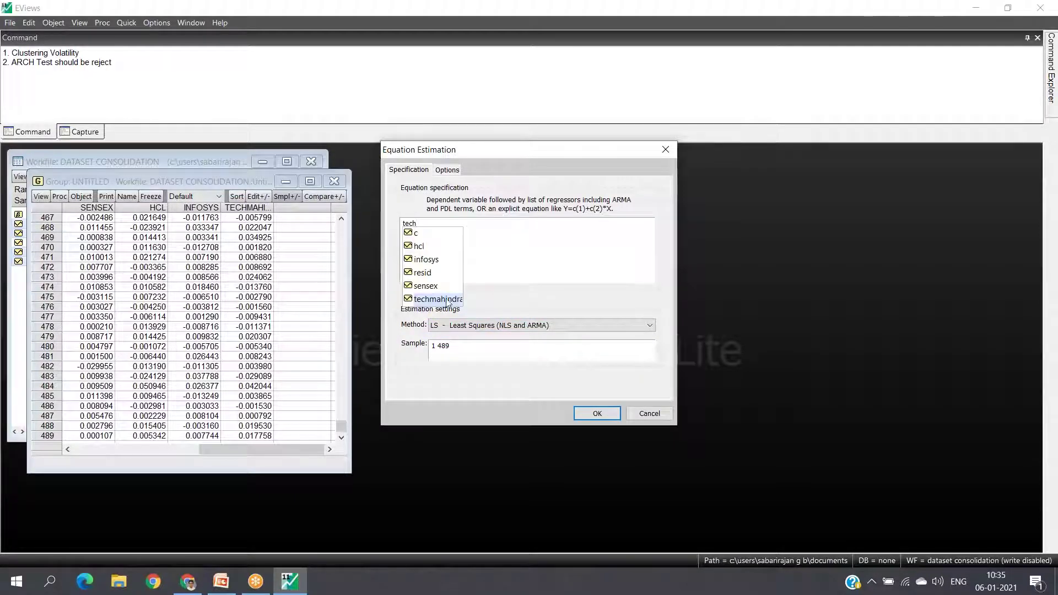
text(tech)
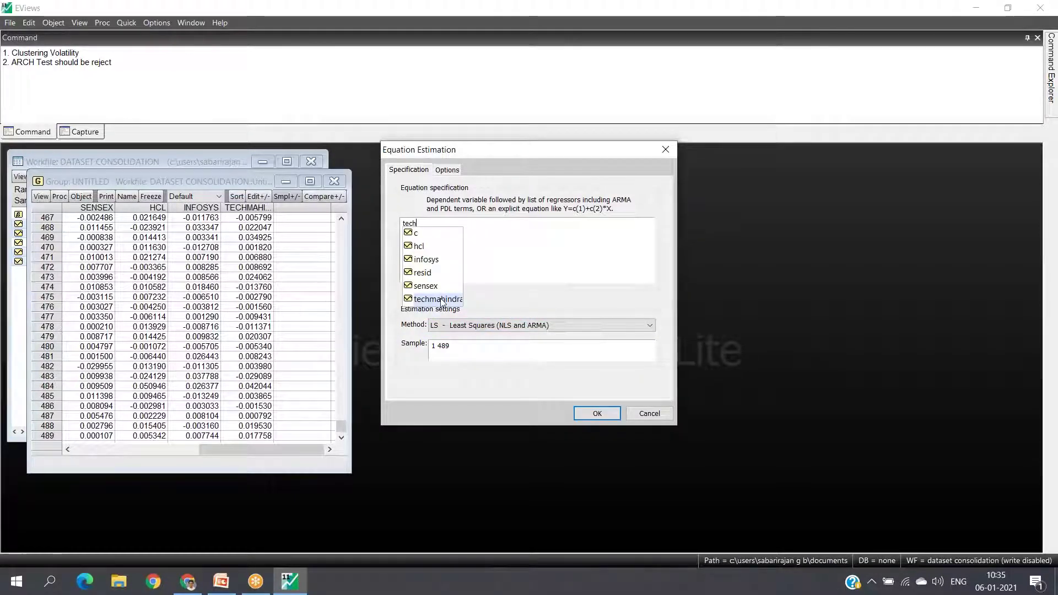
click(440, 298)
text(c )
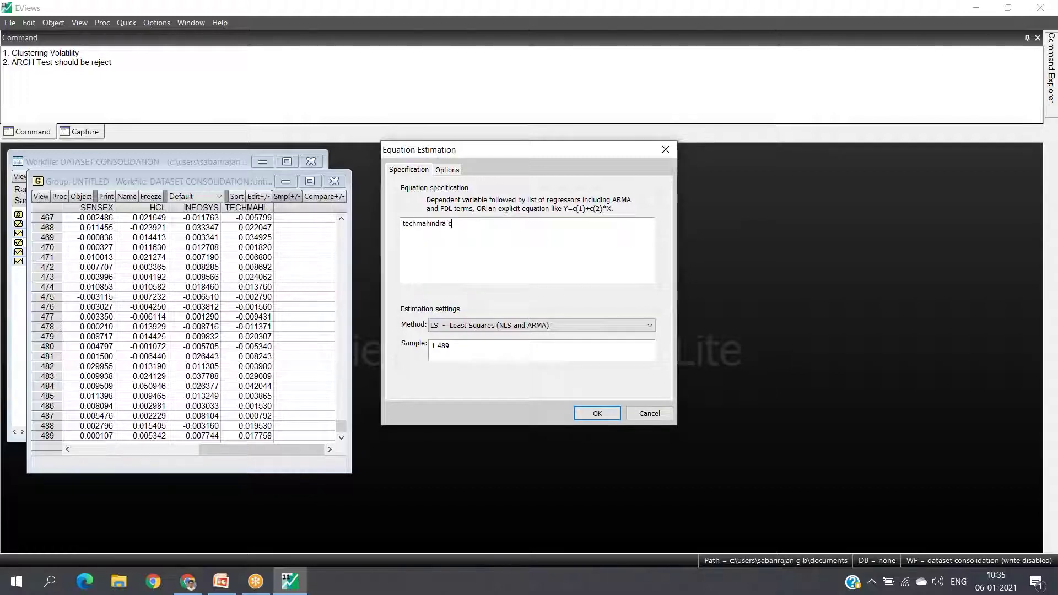
text(sensex)
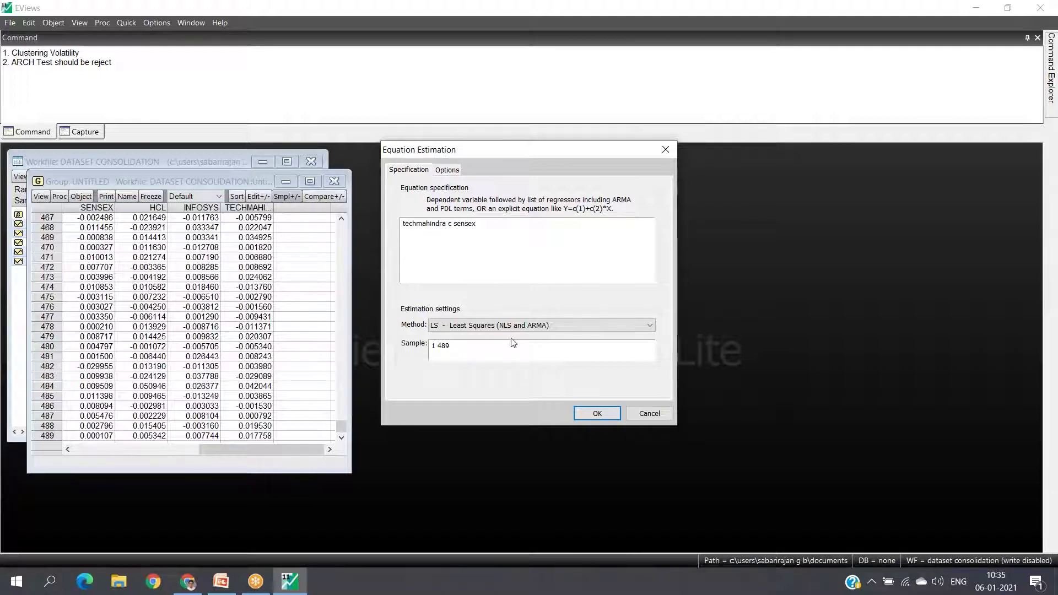
key(BackSpace)
key(BackSpace)
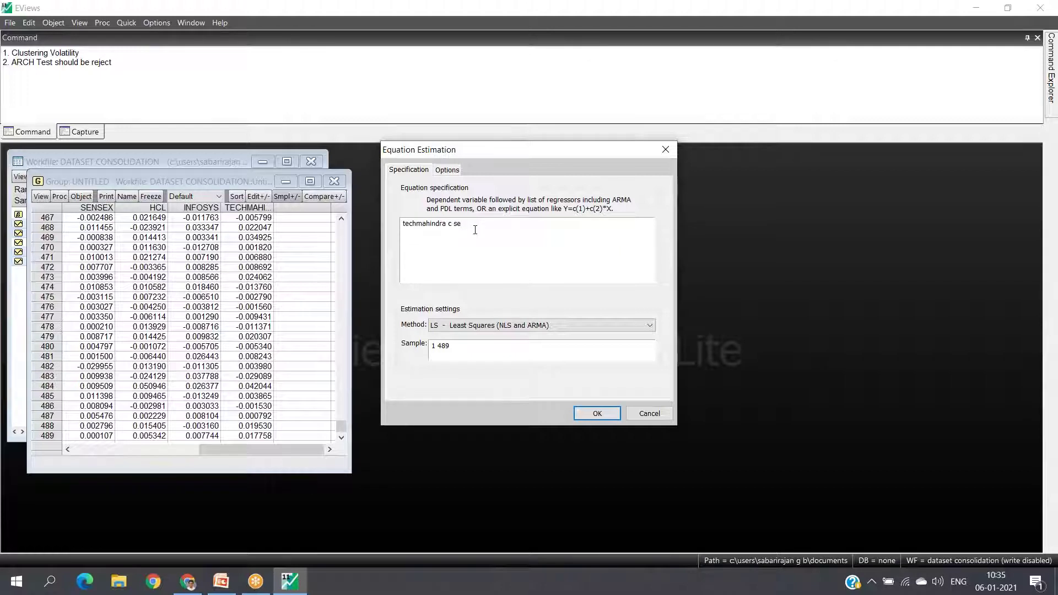
key(BackSpace)
key(BackSpace)
text(tech)
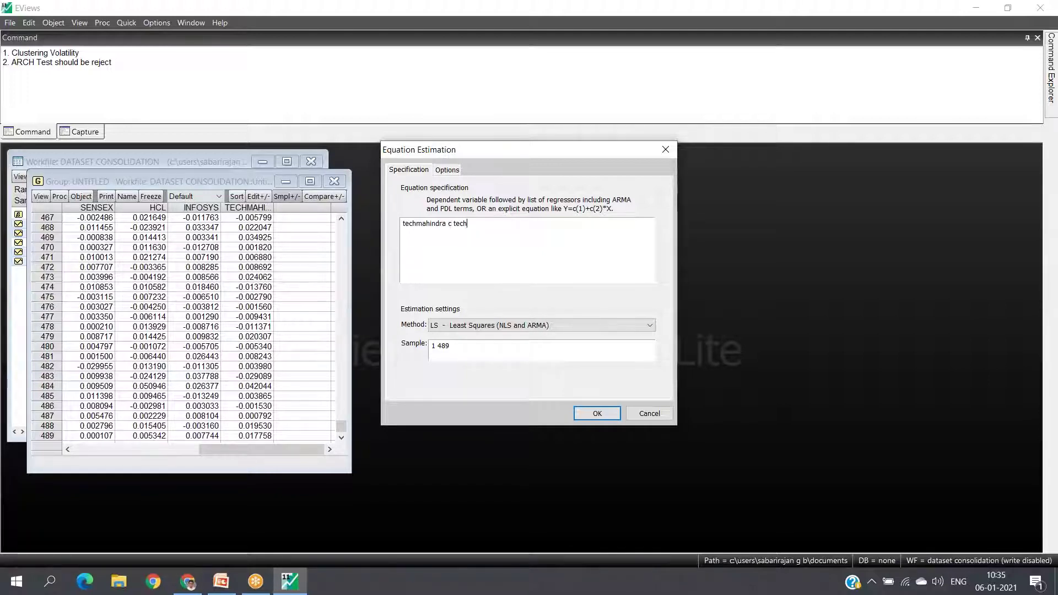
key(BackSpace)
key(BackSpace)
key(BackSpace)
key(BackSpace)
text(se)
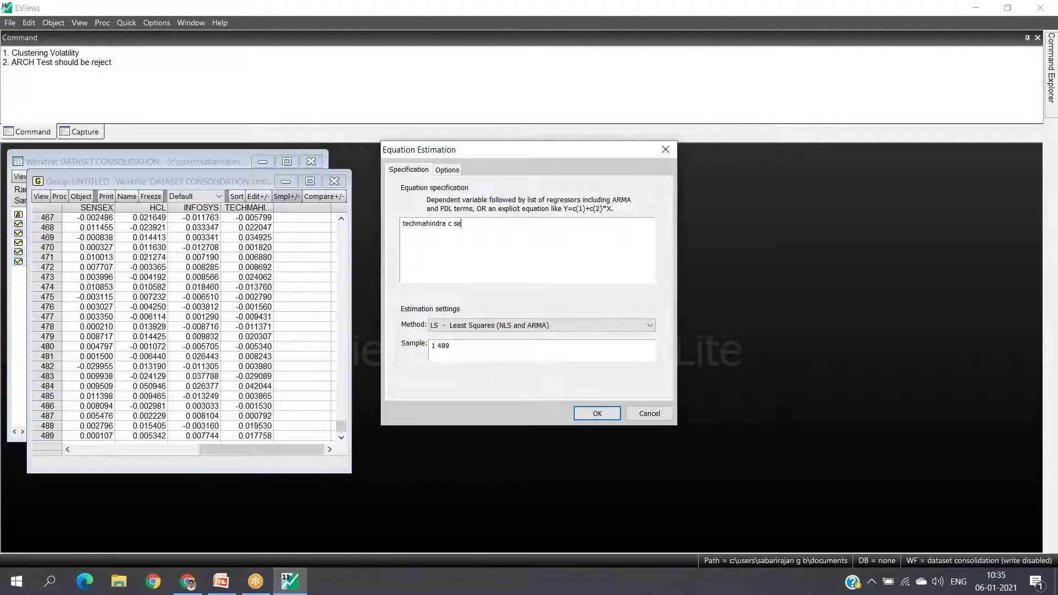
text(ns)
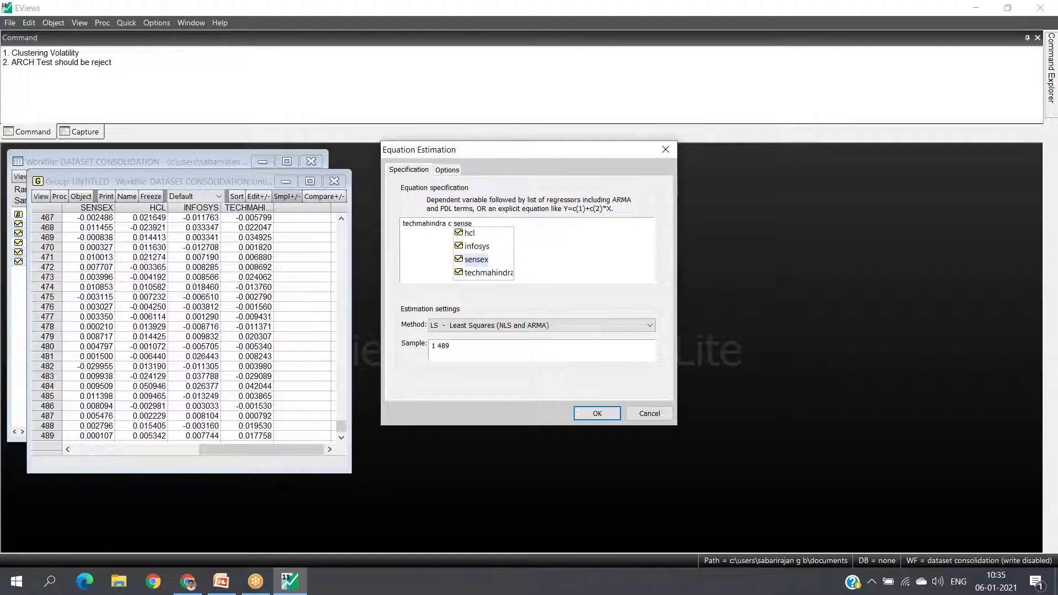
text(e)
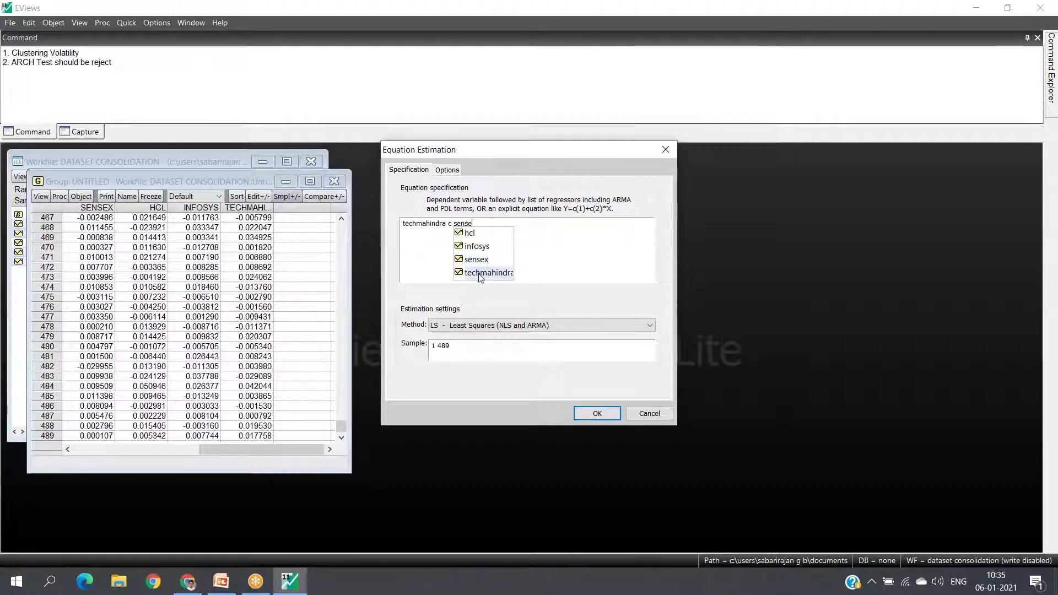
text(x)
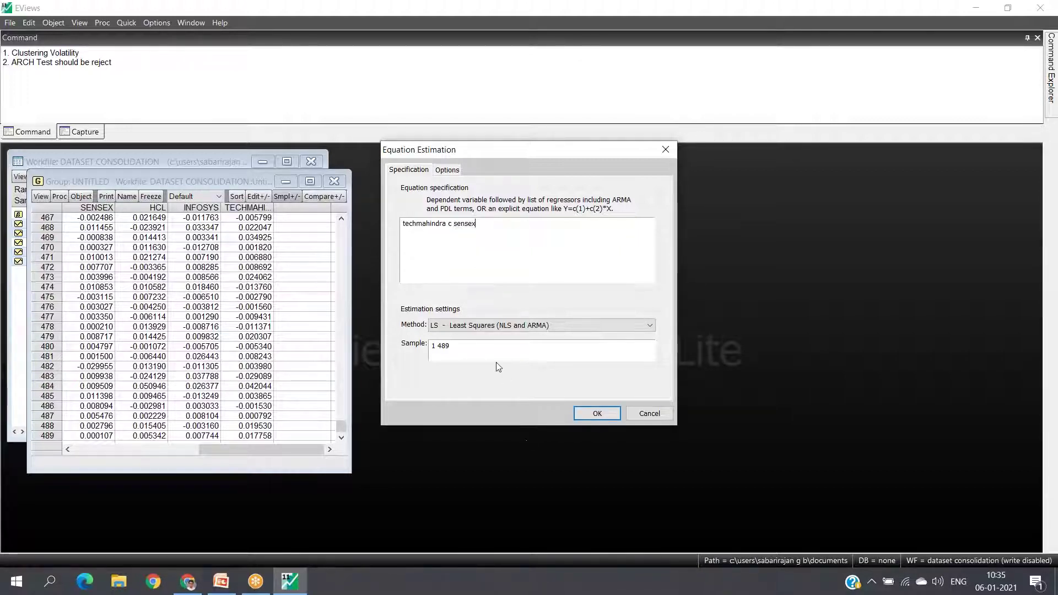
Estimate the techmahindra equation by least squares, place its output beside the data group, and check the SENSEX probability
click(601, 413)
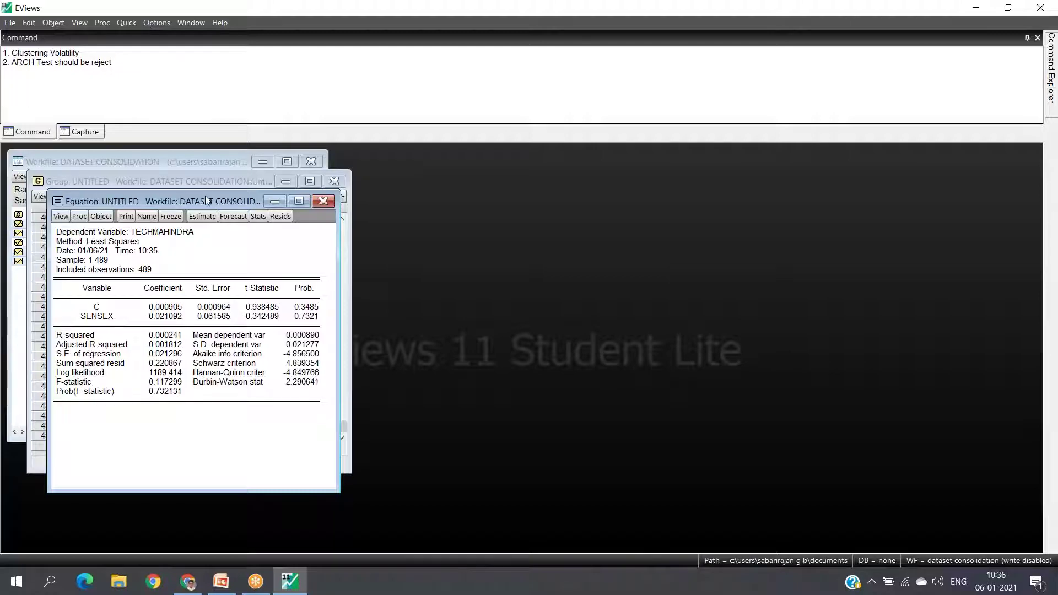
drag(205, 196, 538, 196)
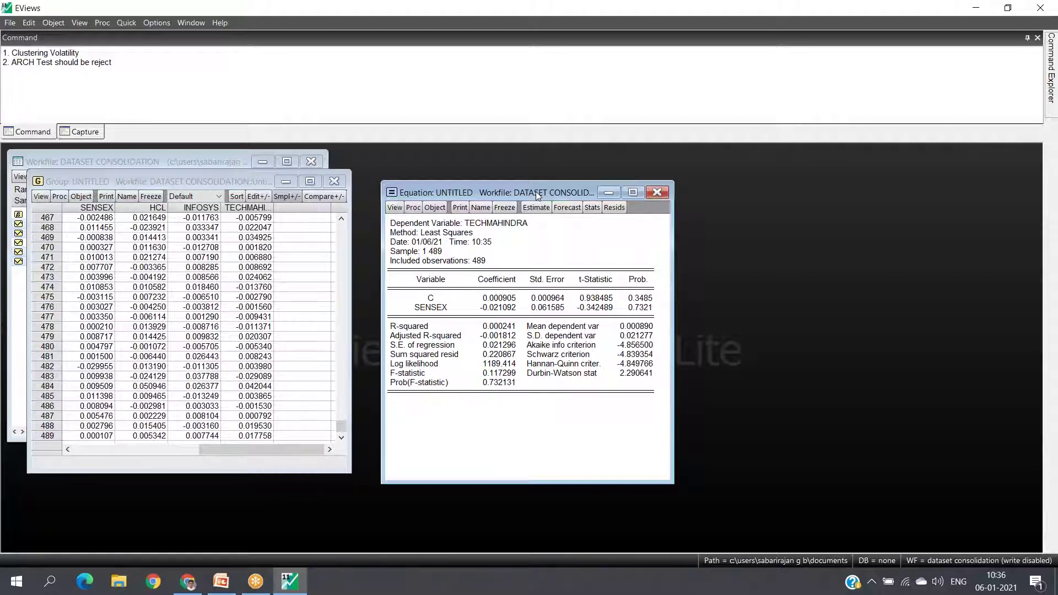
click(489, 267)
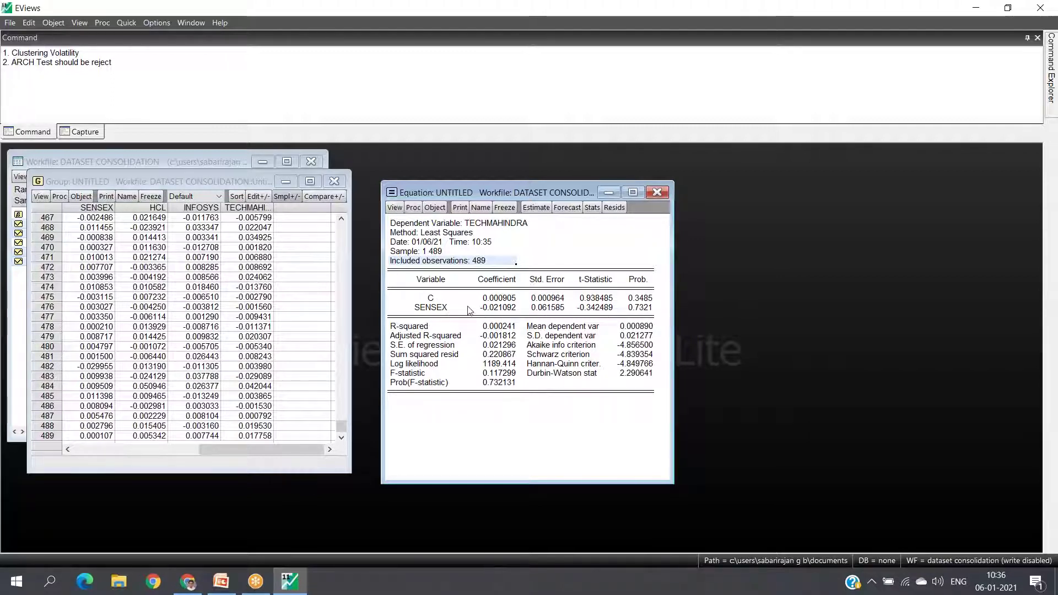
click(639, 308)
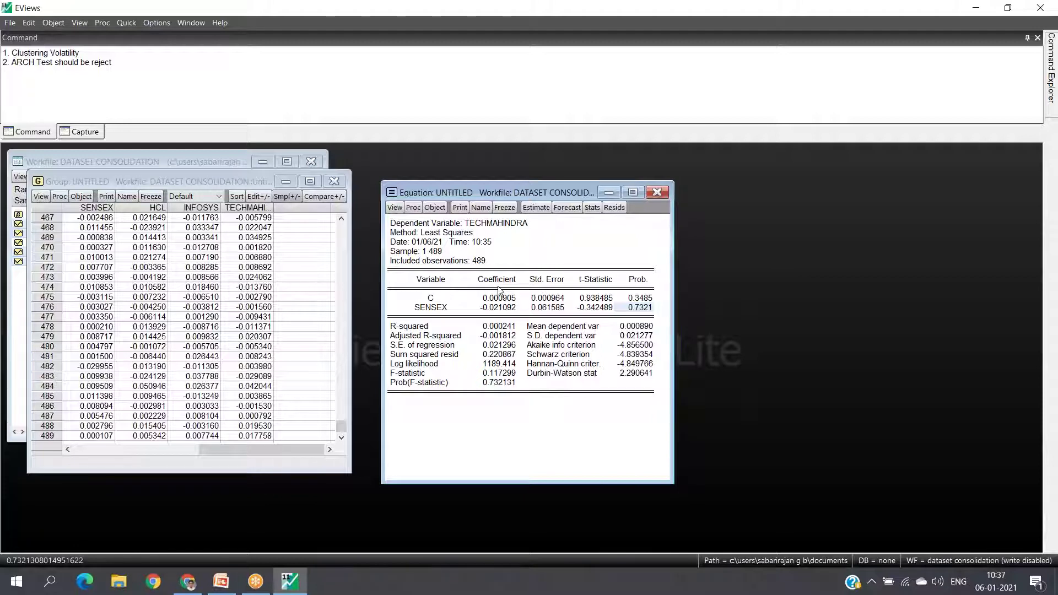
Display the residual, actual and fitted graph of the estimated equation
click(615, 209)
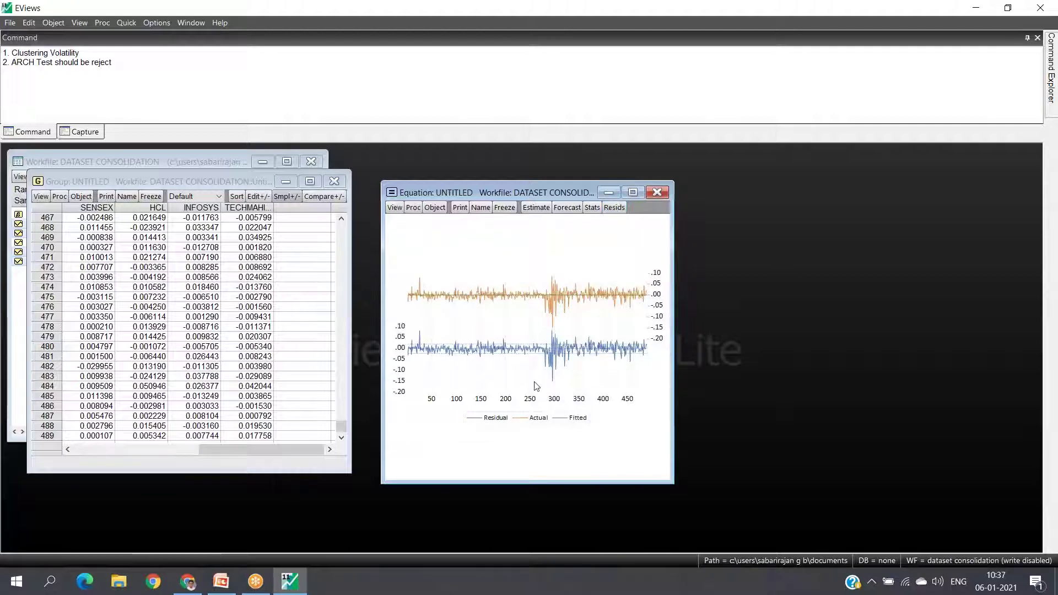
mouse_move(437, 353)
Switch to the PowerPoint presentation and look through its slides for the explanation of volatility clustering
click(257, 586)
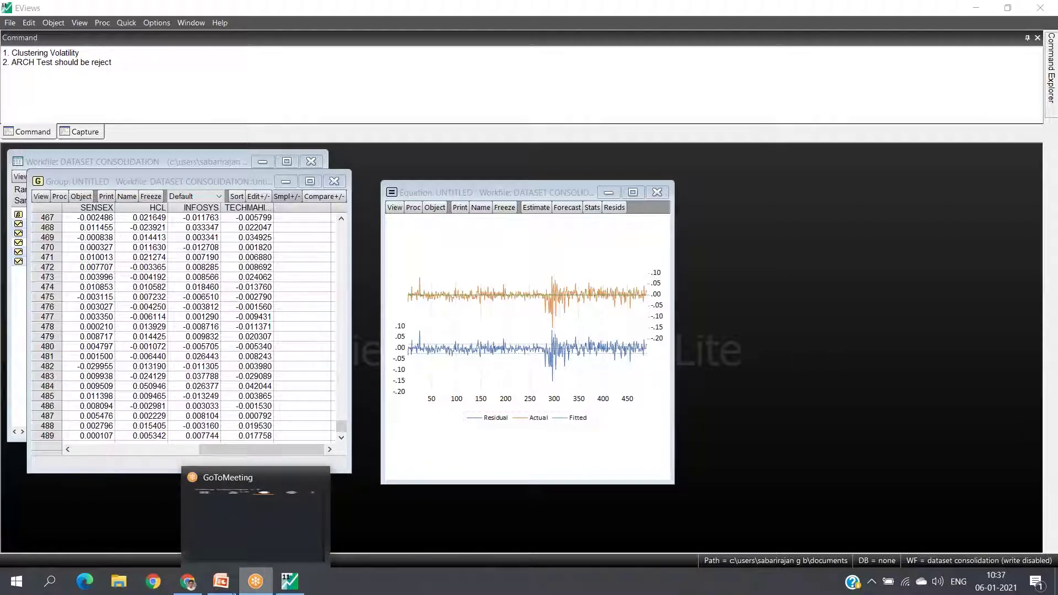
click(223, 590)
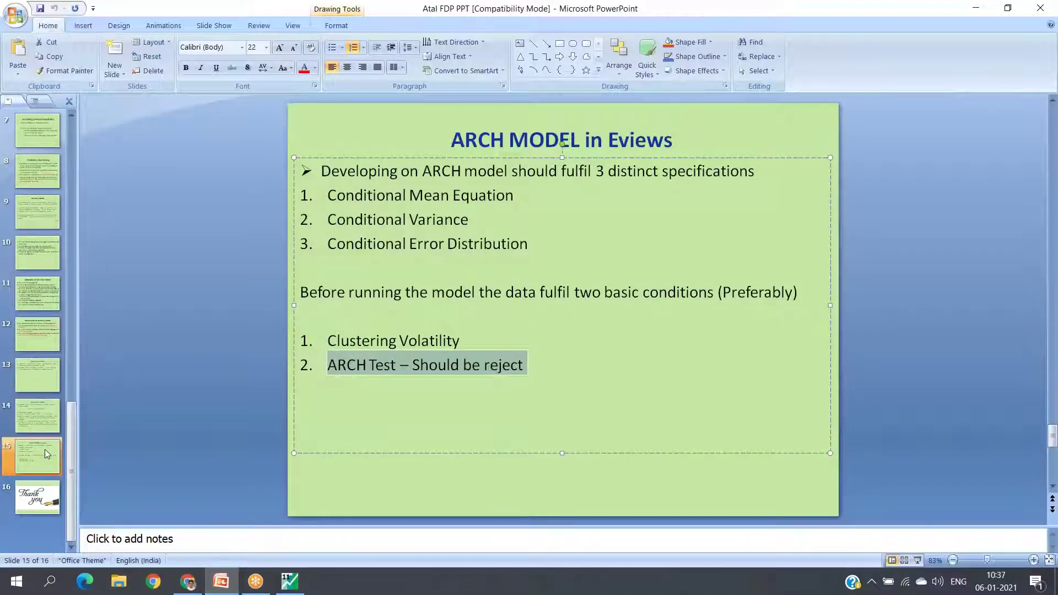
click(47, 428)
key(Up)
key(Up)
key(Up)
key(Up)
key(Up)
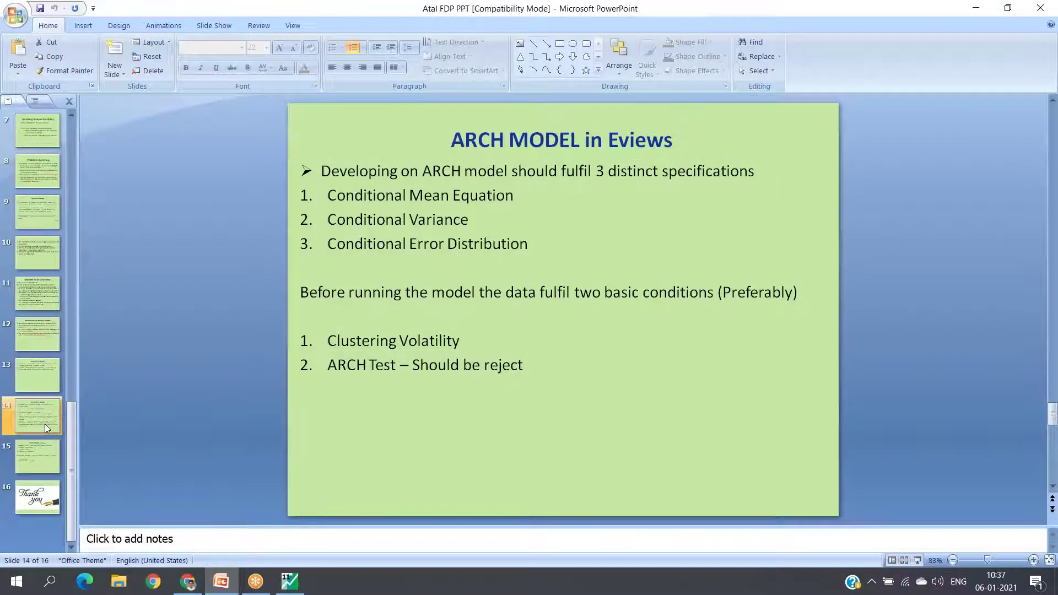
key(Up)
key(Up)
key(Up)
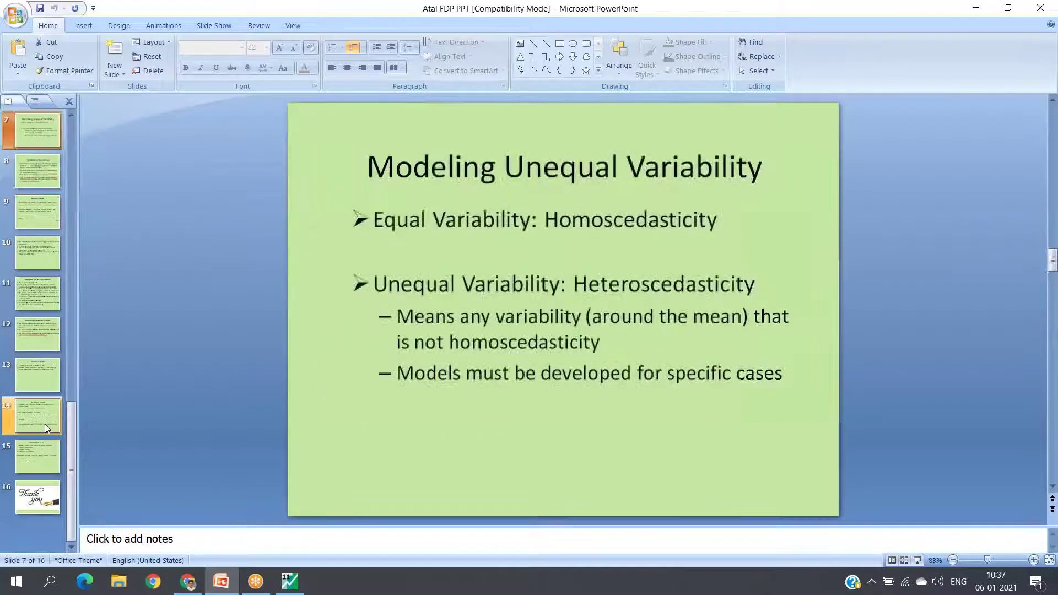
key(Up)
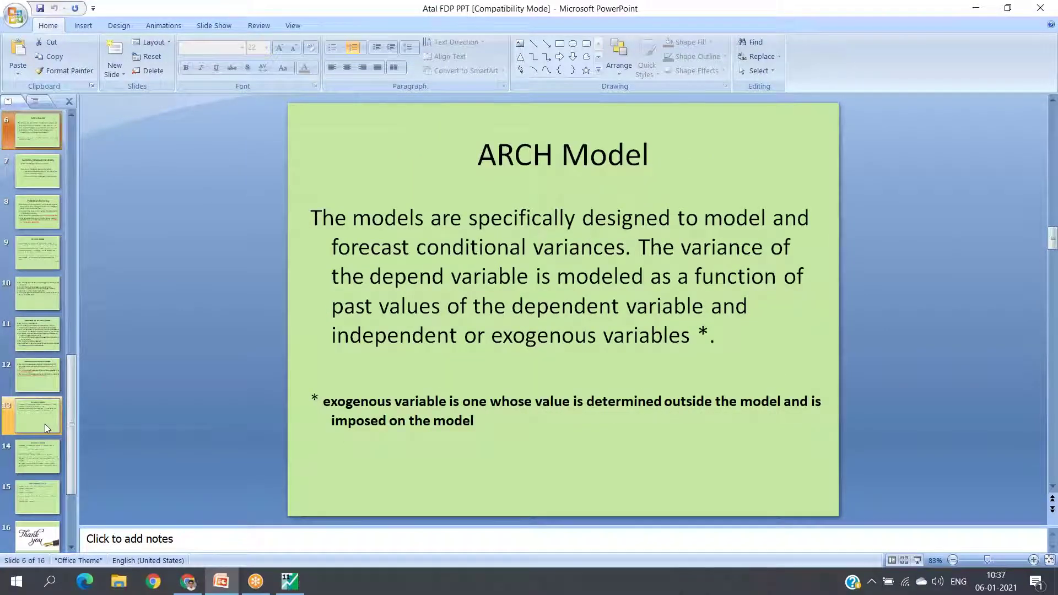
key(Up)
key(Up)
key(Up)
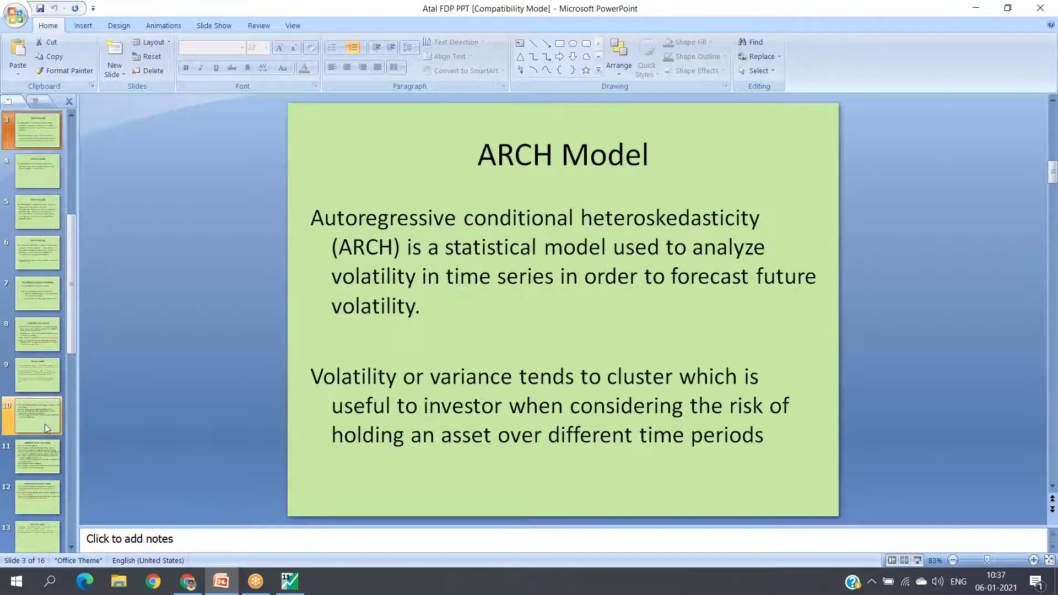
key(Down)
key(Down)
key(Down)
key(Down)
key(Down)
key(Down)
key(Down)
key(Down)
key(Down)
key(Down)
key(Down)
key(Down)
key(Down)
key(Down)
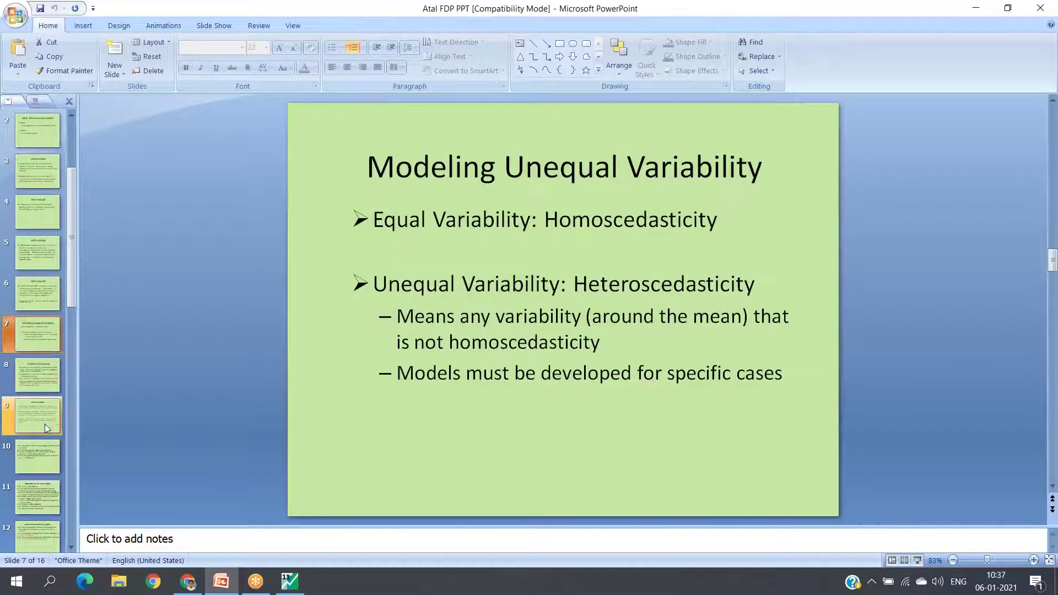
key(Up)
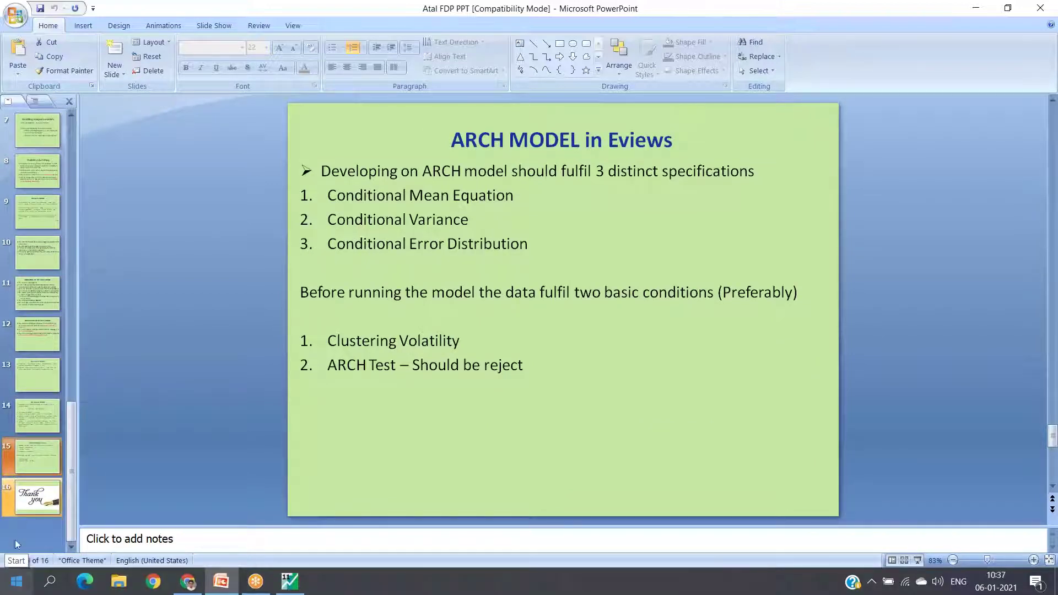
Go back to slide 3 and advance to slide 8, Volatility Clustering, to read the definition
scroll(40, 189, up, 3)
click(51, 135)
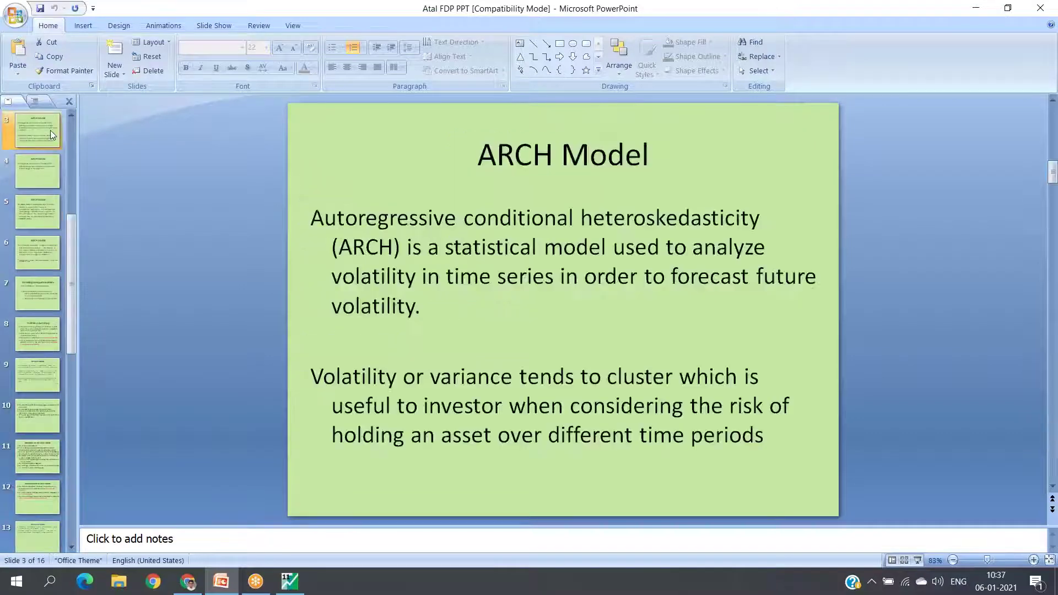
key(Down)
key(Down)
key(Down)
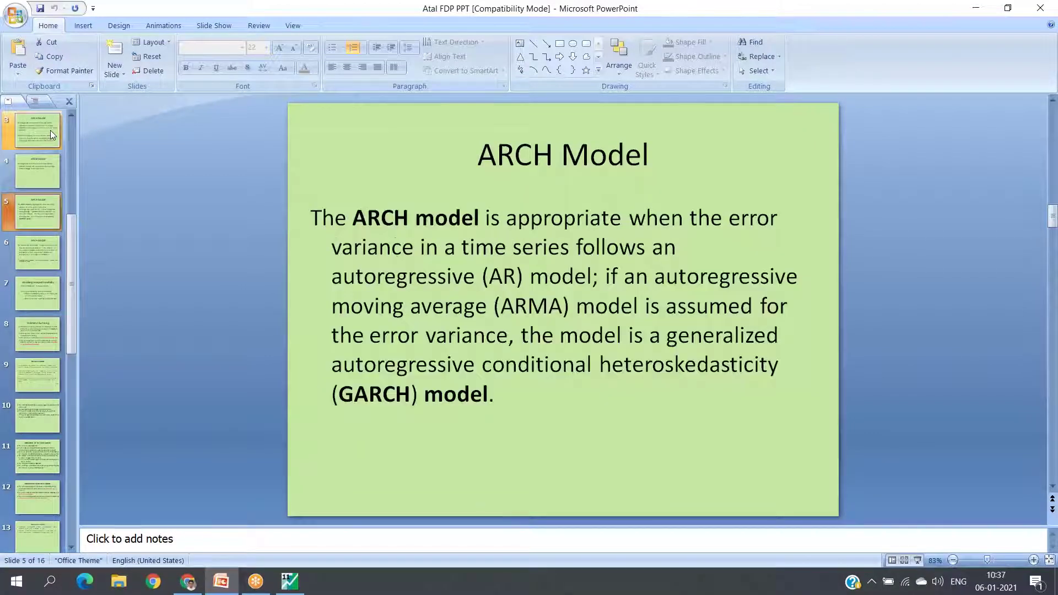
key(Down)
key(Down)
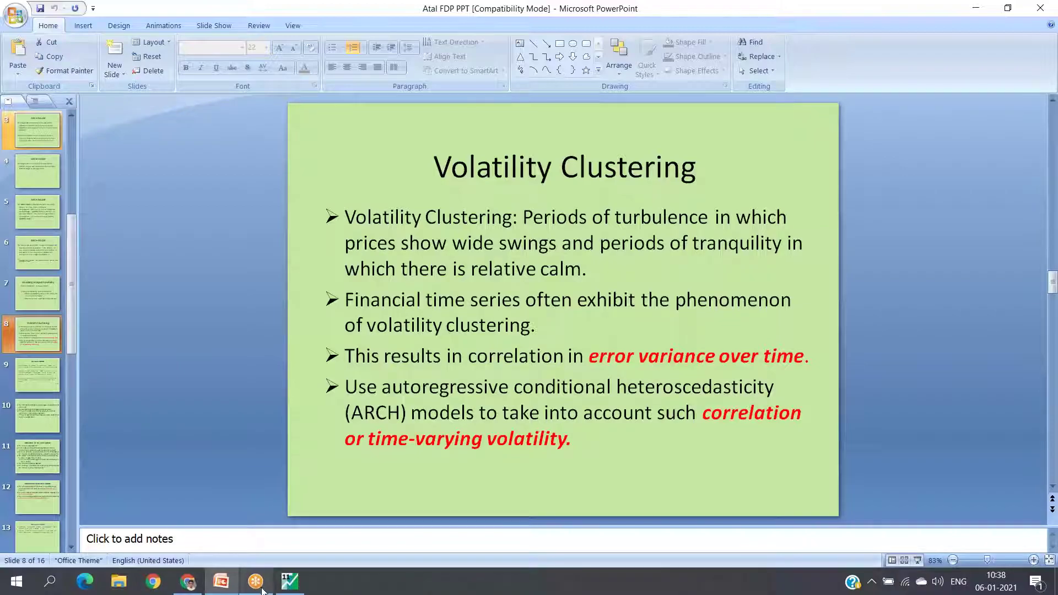
Return to EViews and enlarge the residual graph to examine it for volatility clustering, then restore the window size
click(289, 582)
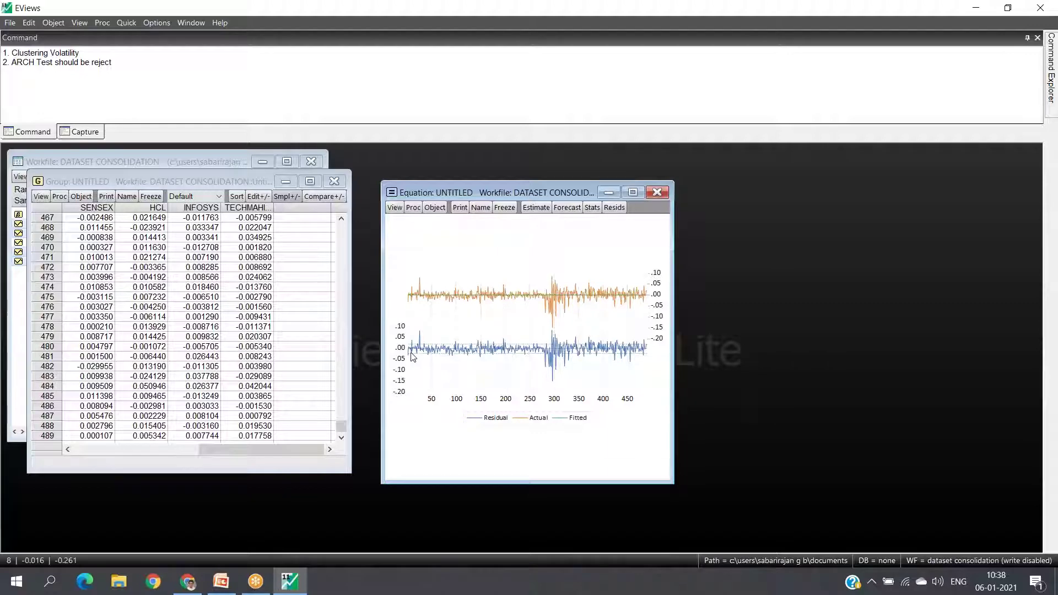
click(633, 192)
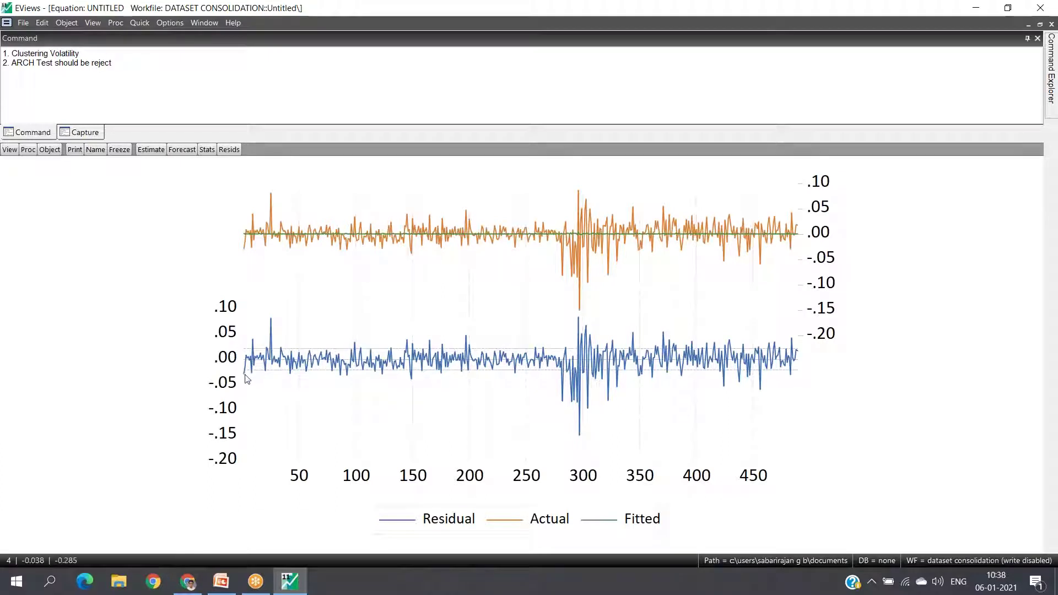
mouse_move(246, 374)
mouse_move(276, 325)
mouse_move(355, 349)
click(1040, 25)
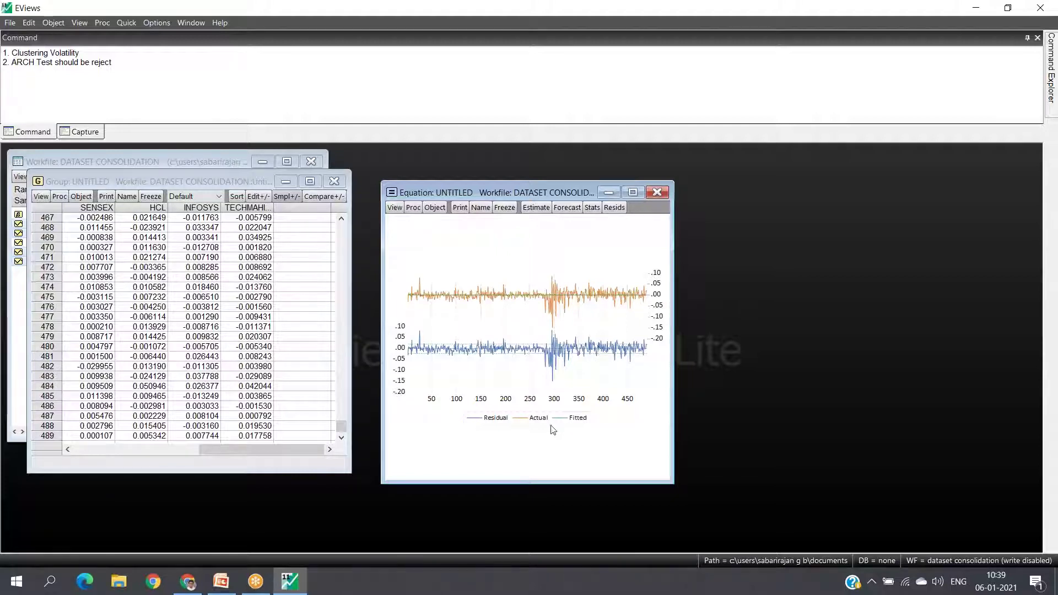
Run the ARCH heteroskedasticity test on the equation's residuals with 1 lag
click(396, 208)
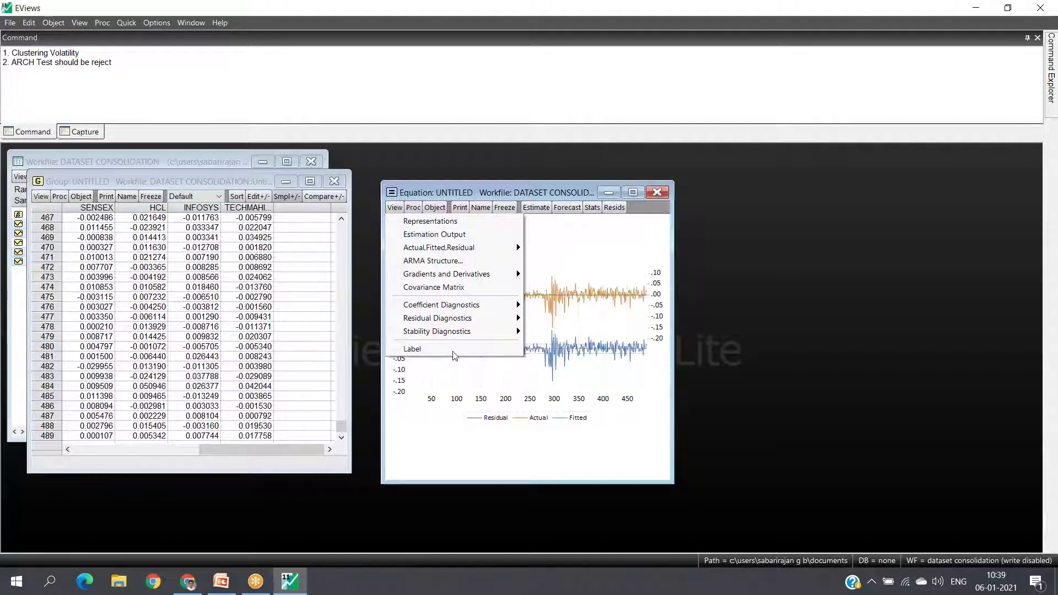
mouse_move(462, 338)
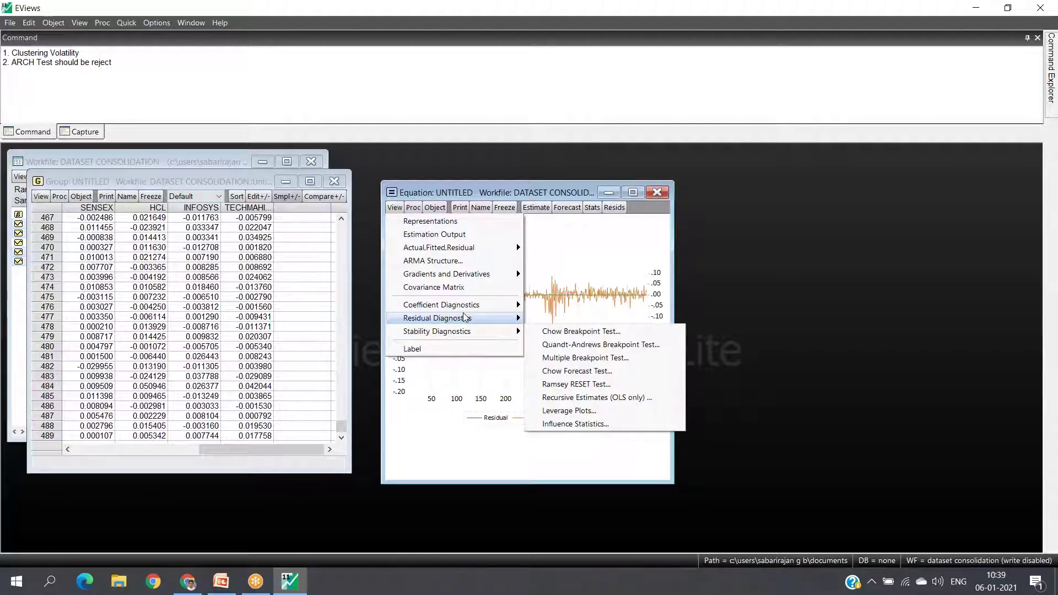
mouse_move(469, 320)
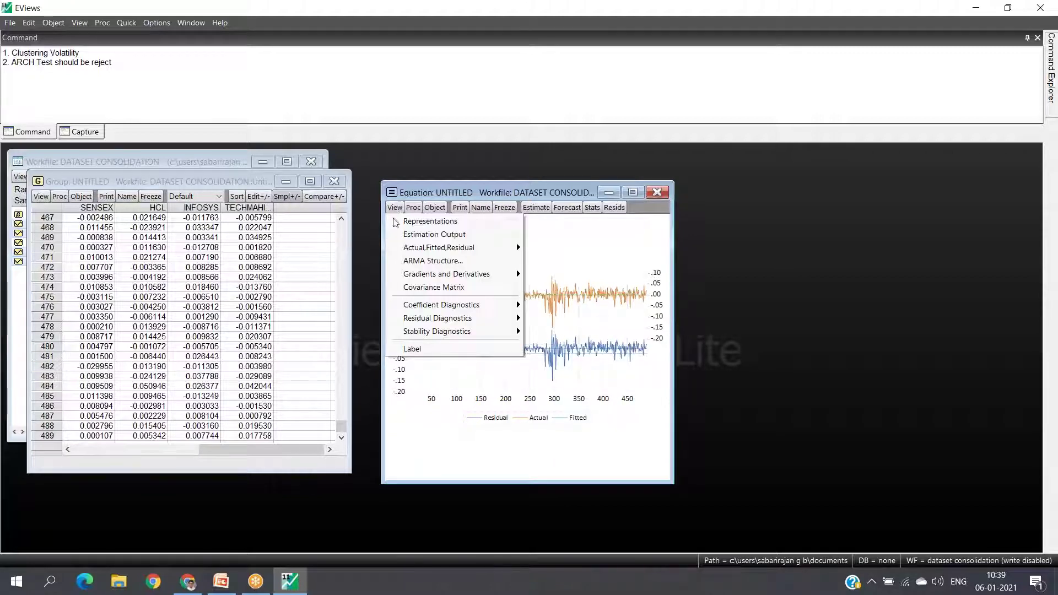
mouse_move(436, 320)
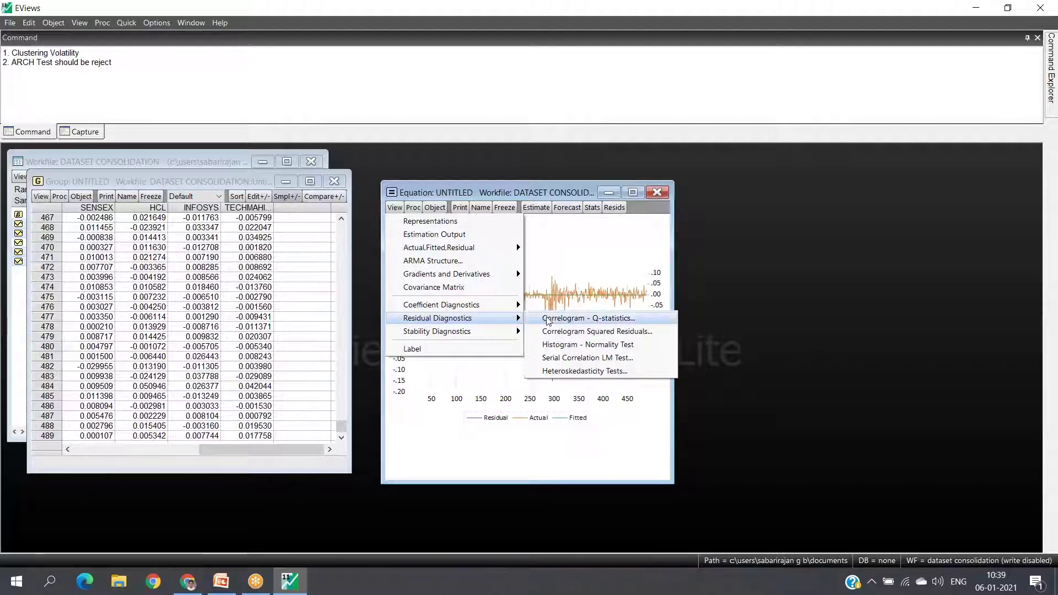
click(564, 373)
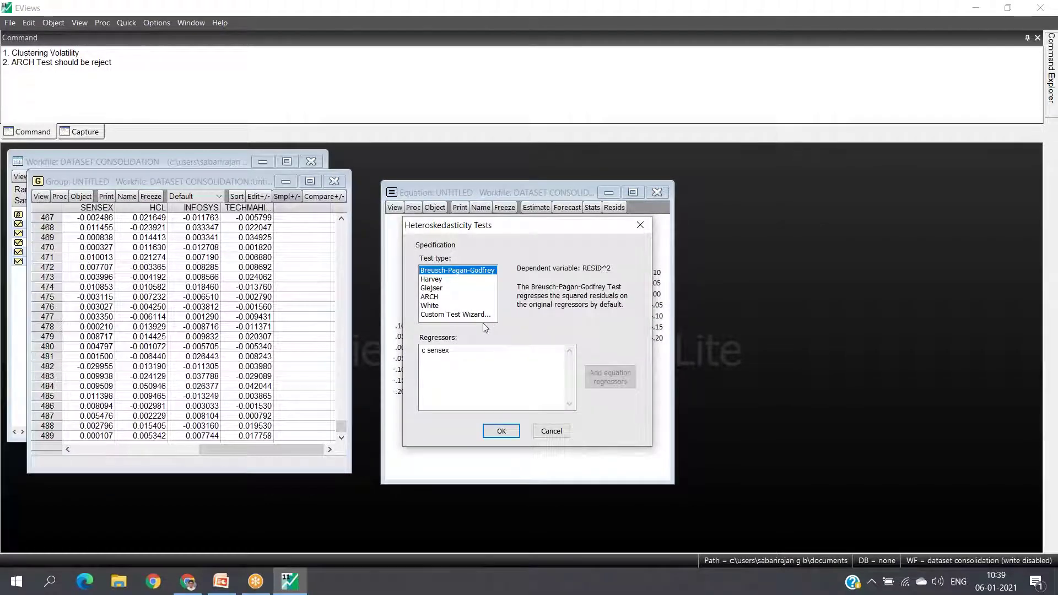
click(435, 298)
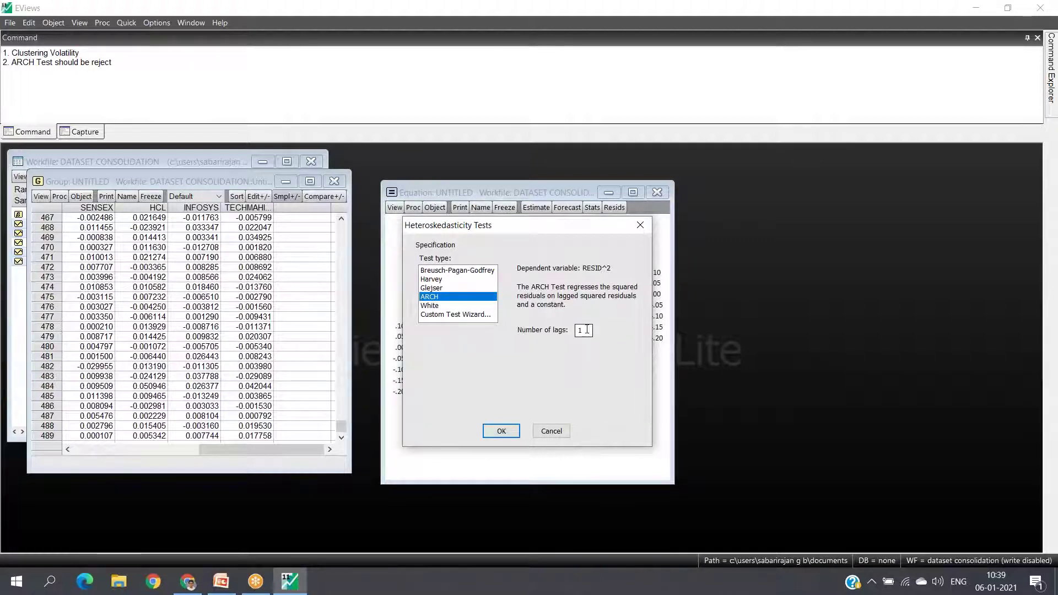
click(503, 427)
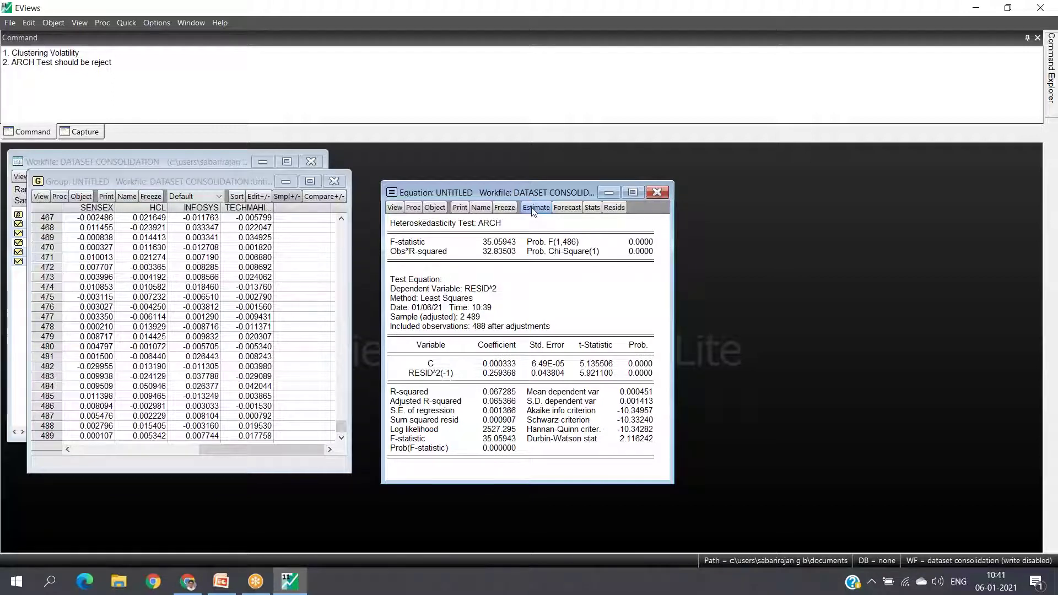
Display the equation's residual graph, and run the ARCH heteroskedasticity test with 1 lag
click(615, 207)
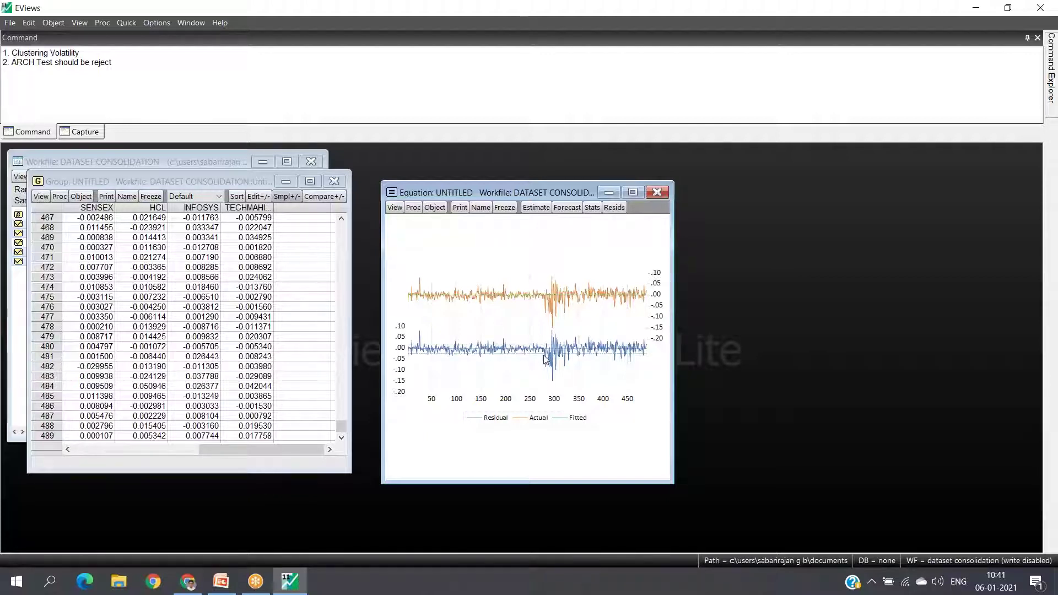
click(394, 207)
mouse_move(454, 320)
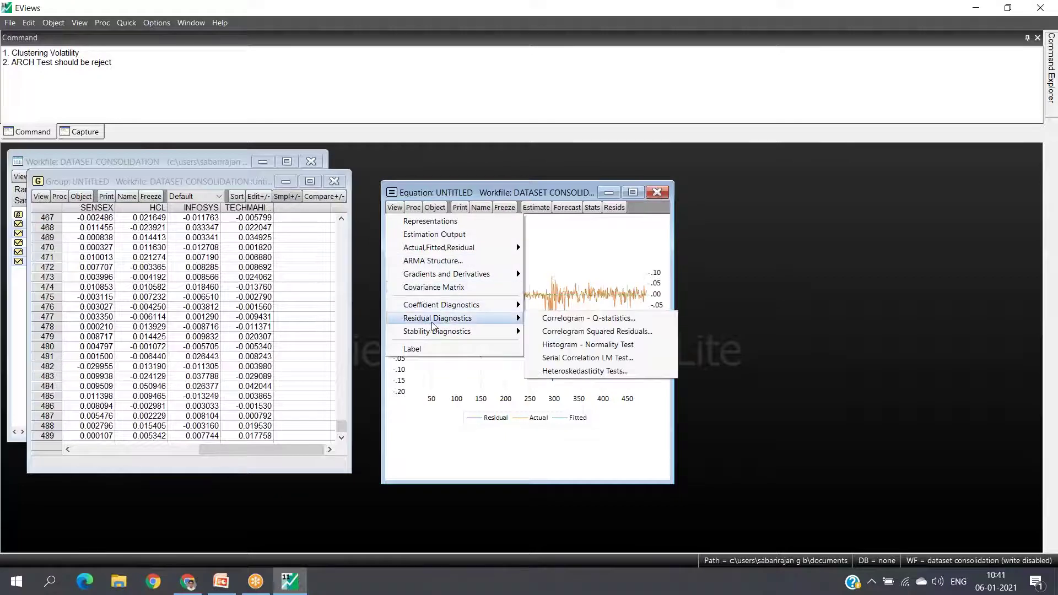
click(575, 372)
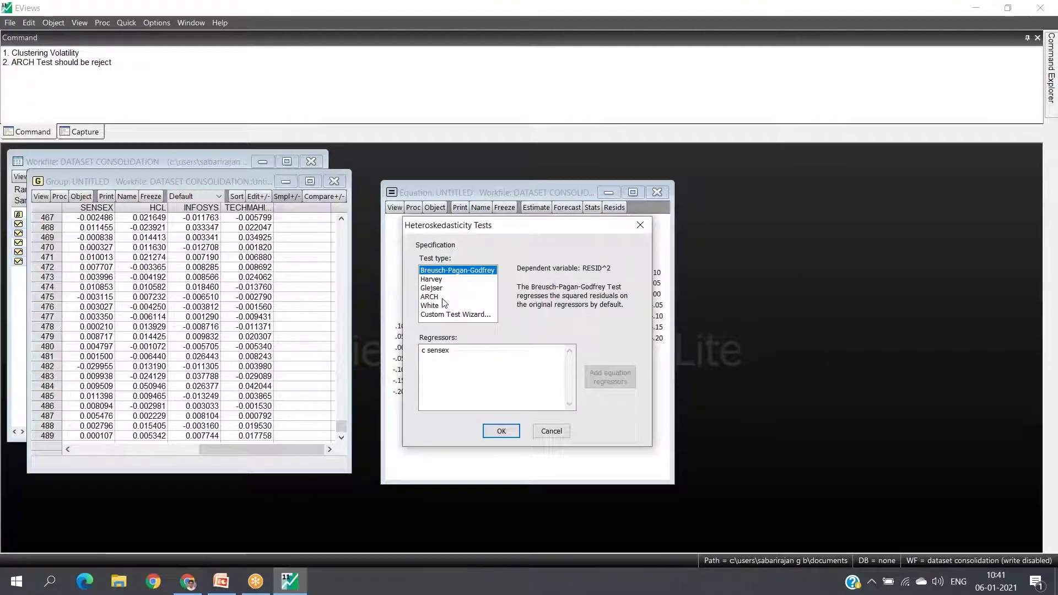
click(435, 297)
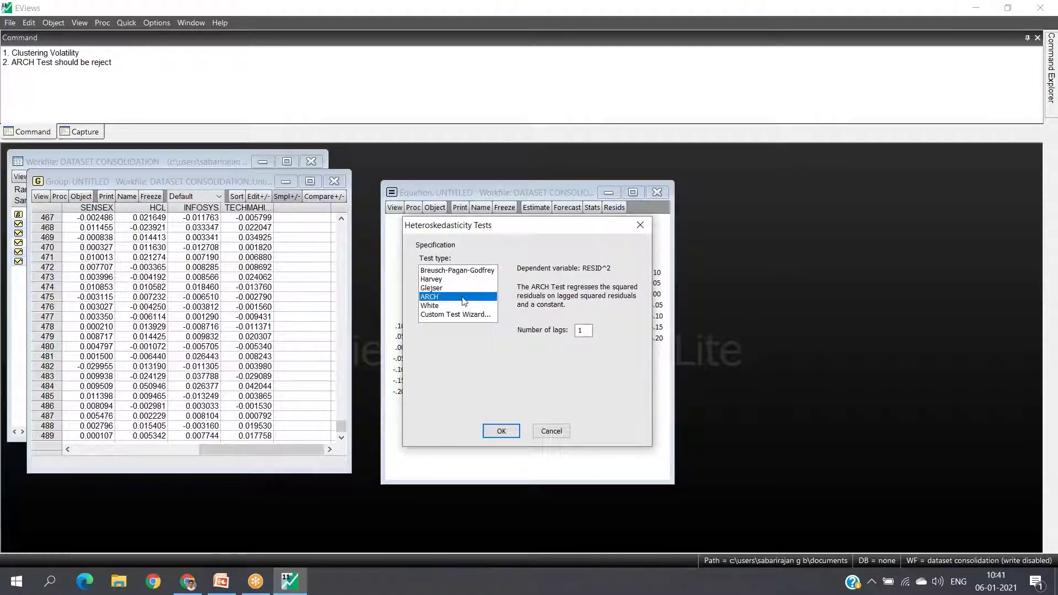
click(501, 432)
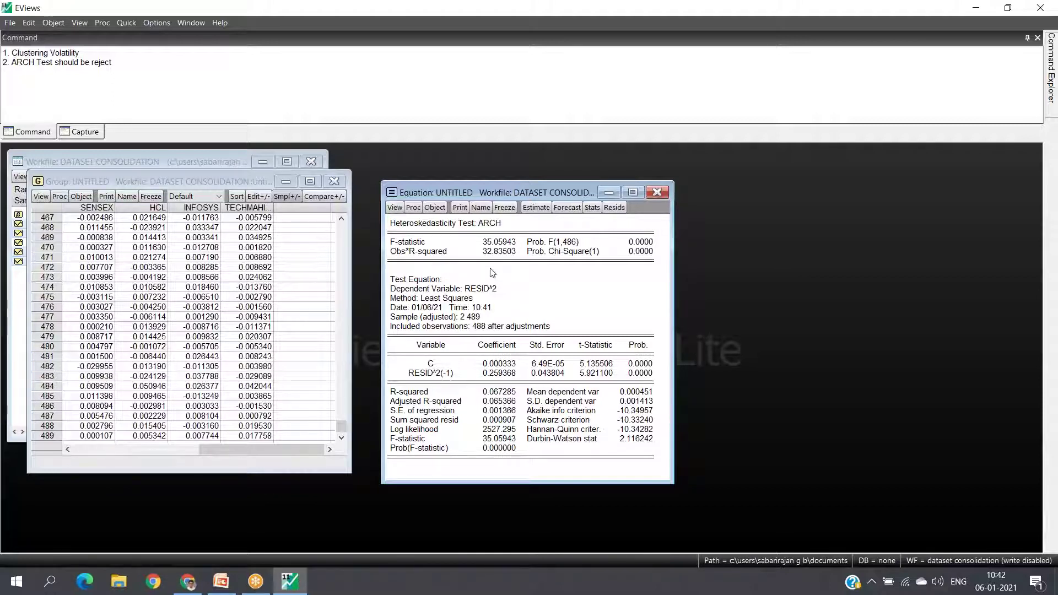
Rerun the ARCH heteroskedasticity test on the equation's residuals with 2 lags
click(393, 208)
mouse_move(462, 314)
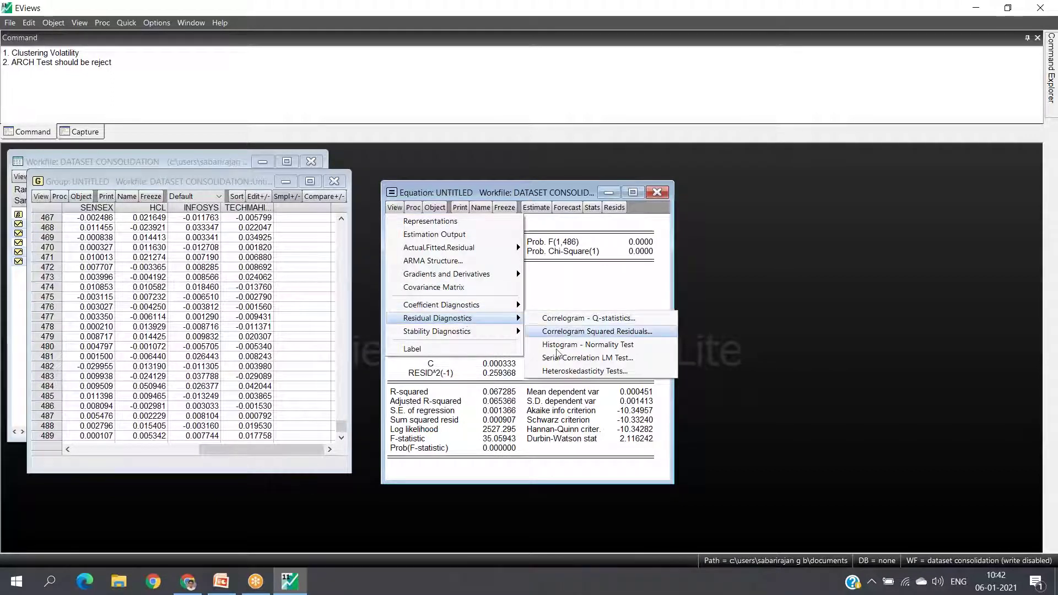
click(579, 371)
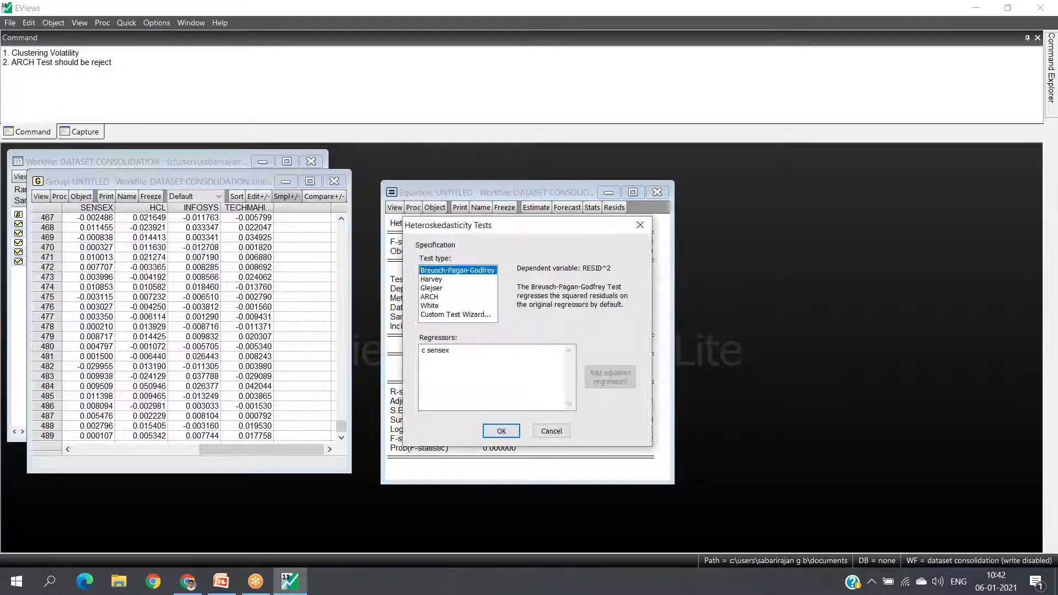
click(442, 296)
double_click(584, 331)
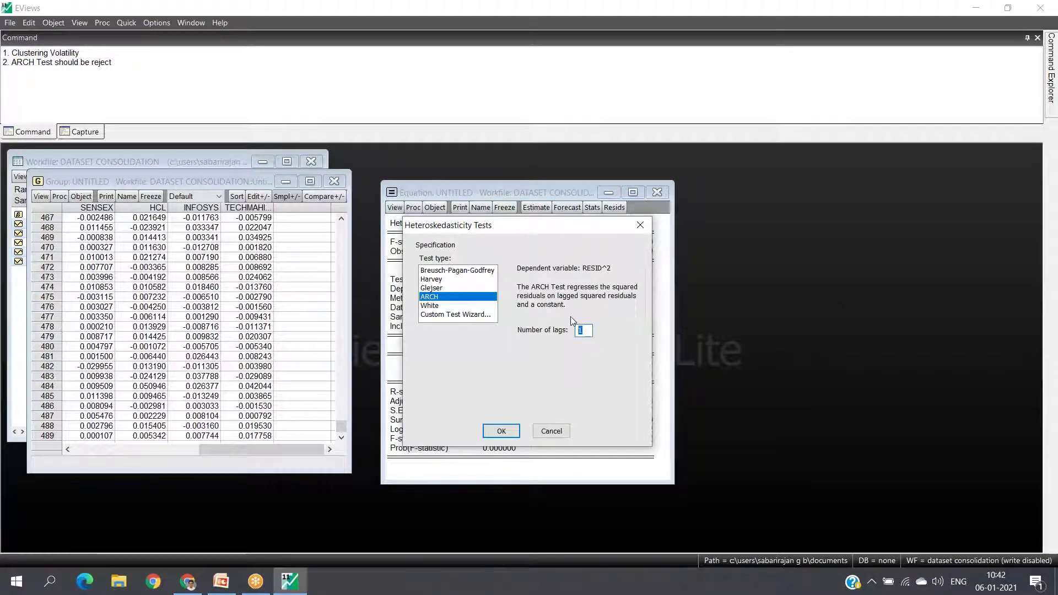
click(502, 434)
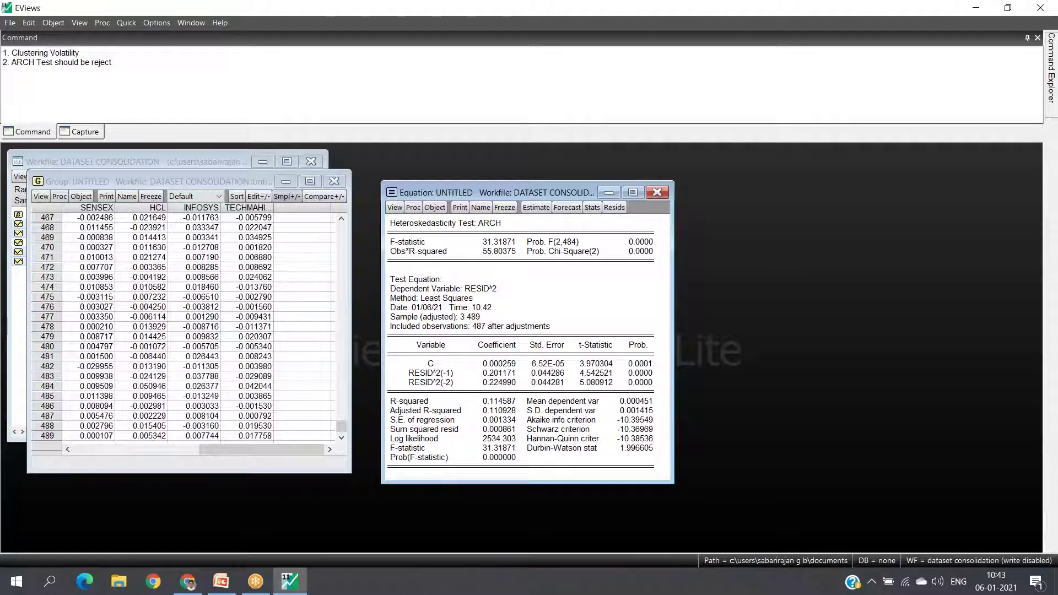
Repeat the ARCH heteroskedasticity test on the residuals, using 1 lag instead of 2
click(413, 207)
mouse_move(432, 317)
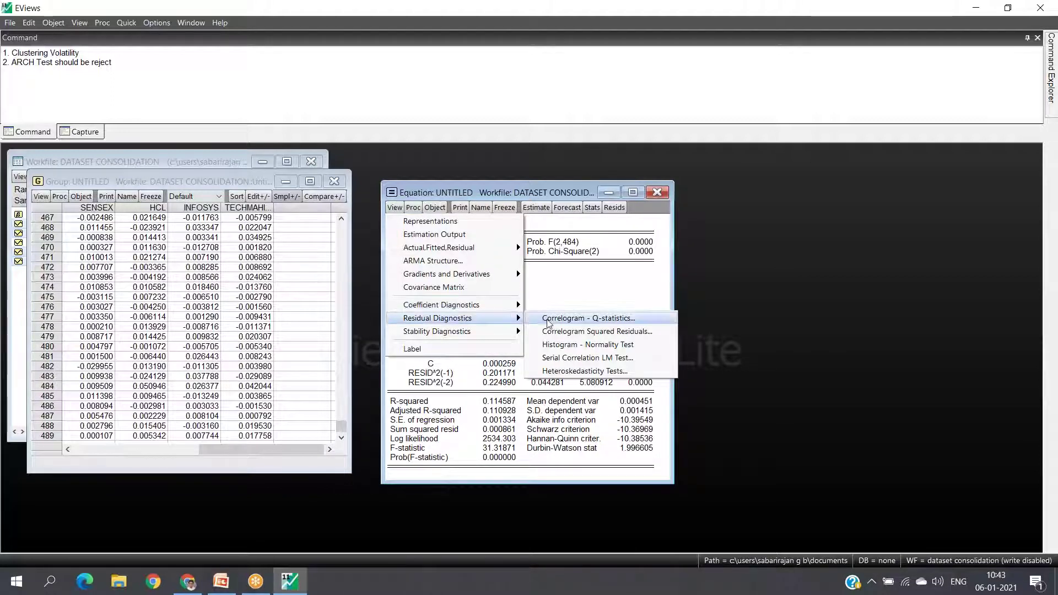
click(564, 372)
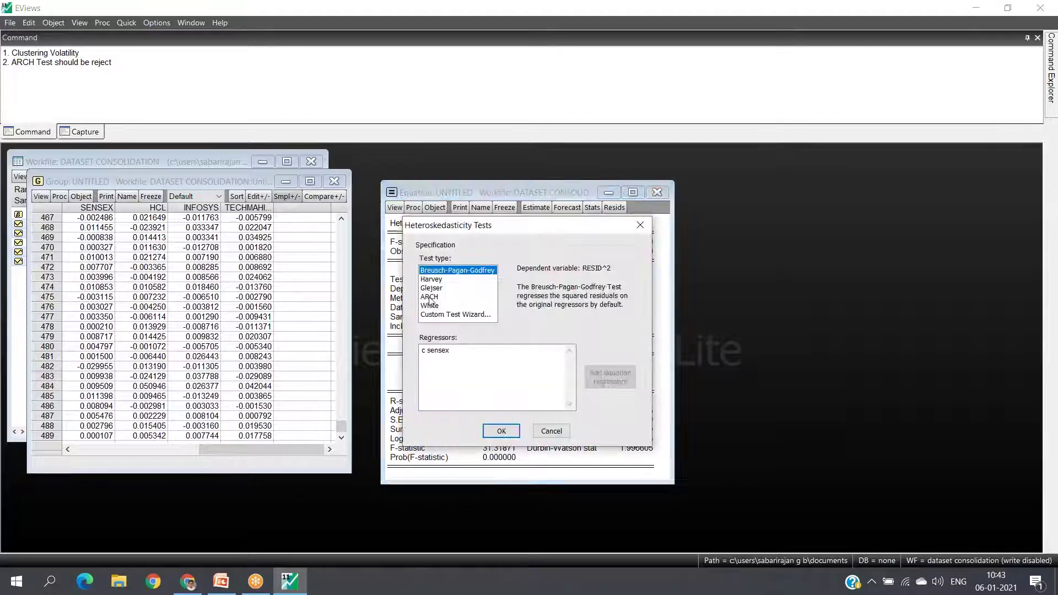
click(441, 297)
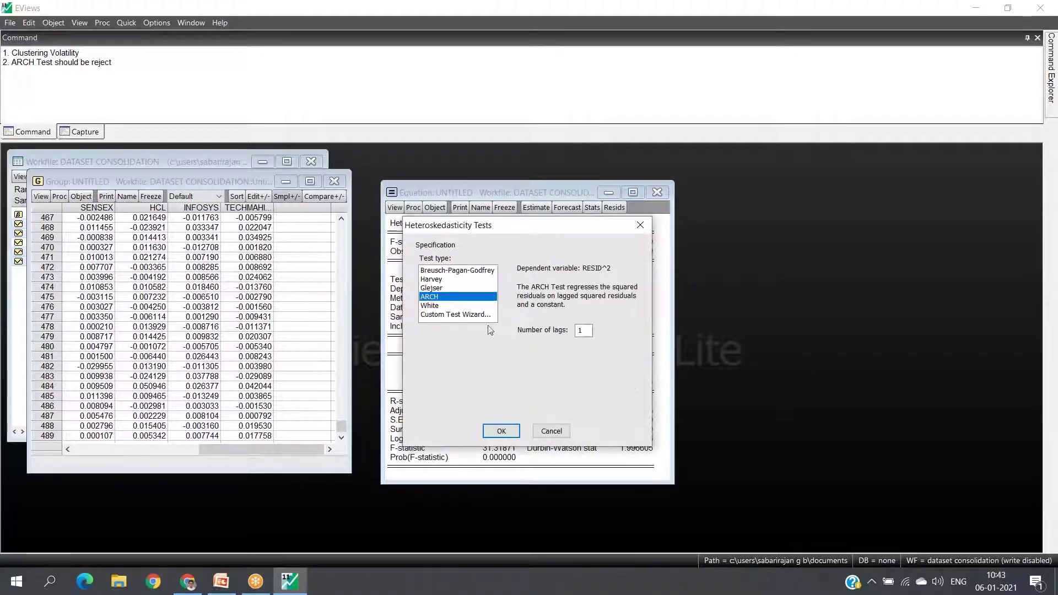
click(502, 432)
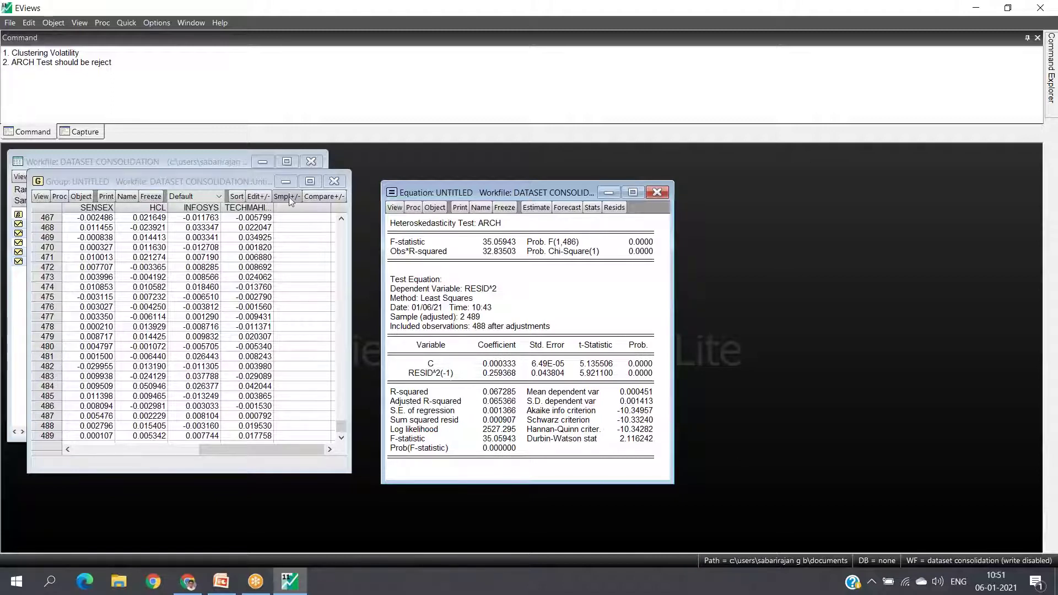
Add the note "ARCH M Model - ARCH Mean Model" on a new line below the two existing command window notes
click(133, 81)
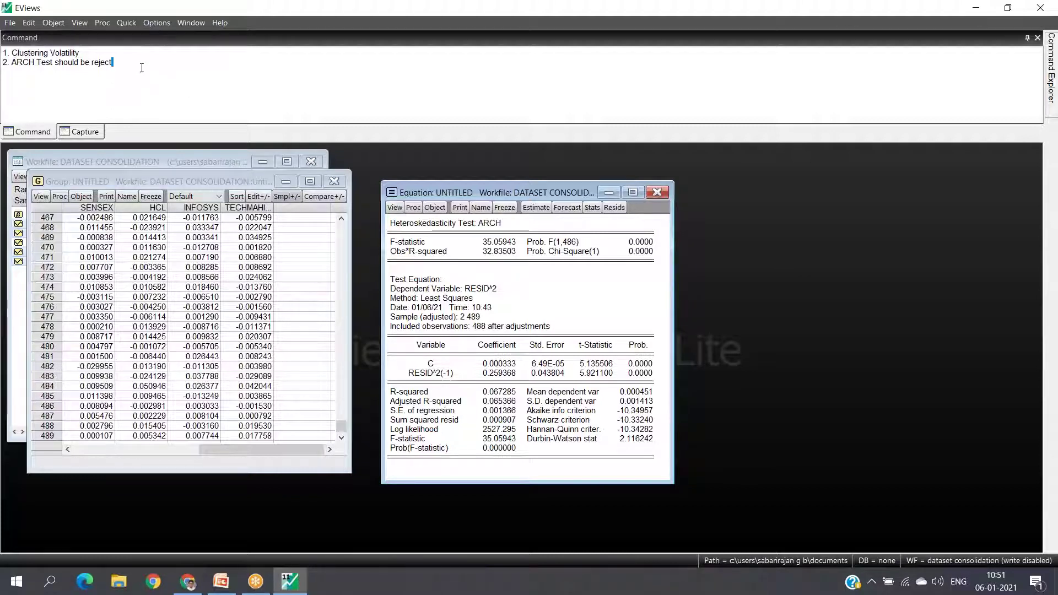
key(Return)
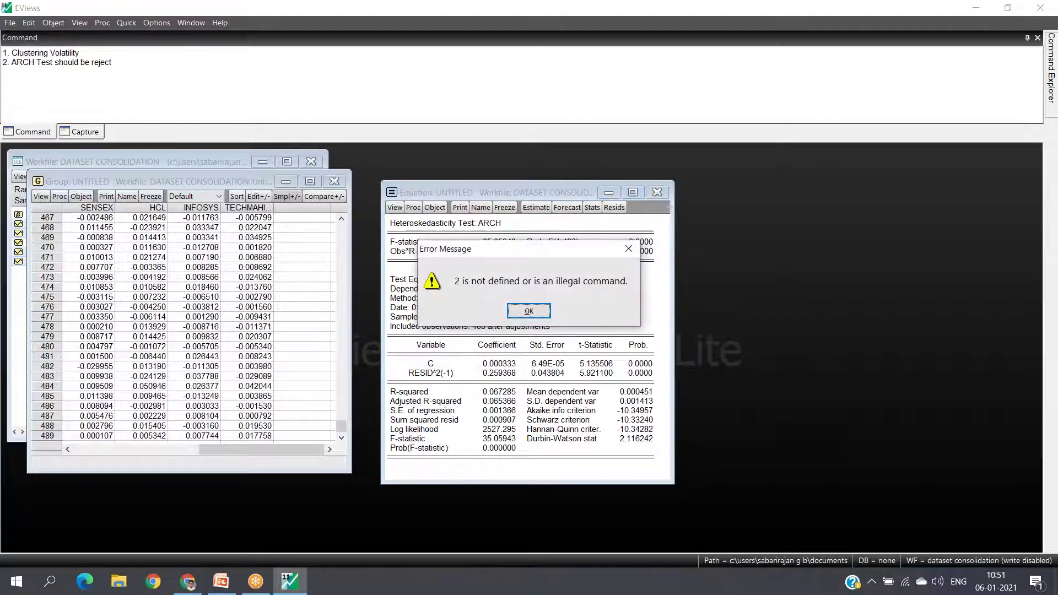
click(527, 312)
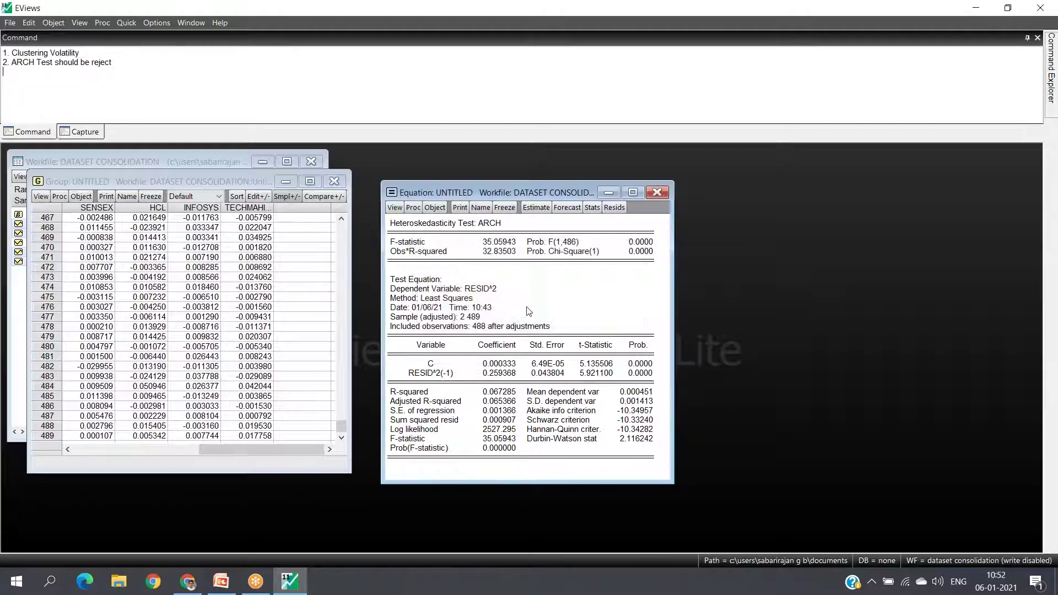
text(3)
key(BackSpace)
text(ARCH )
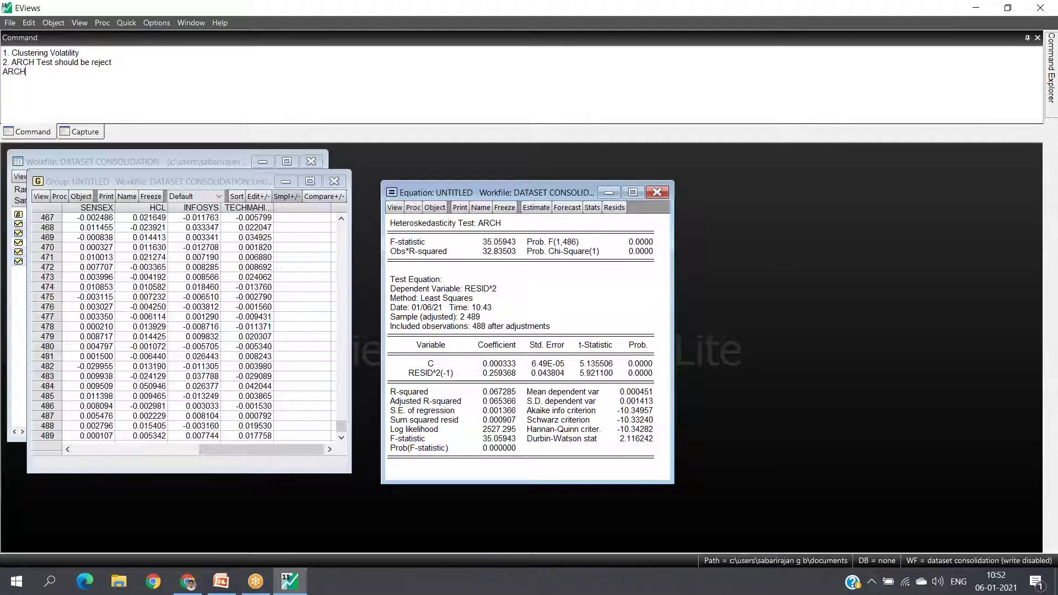
text(M Mo)
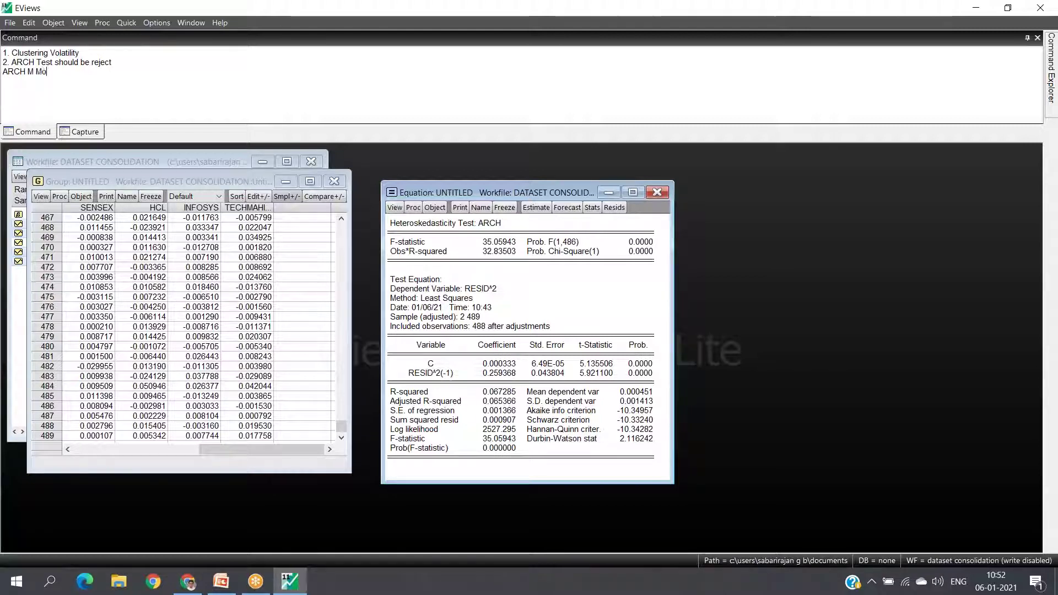
text(del -)
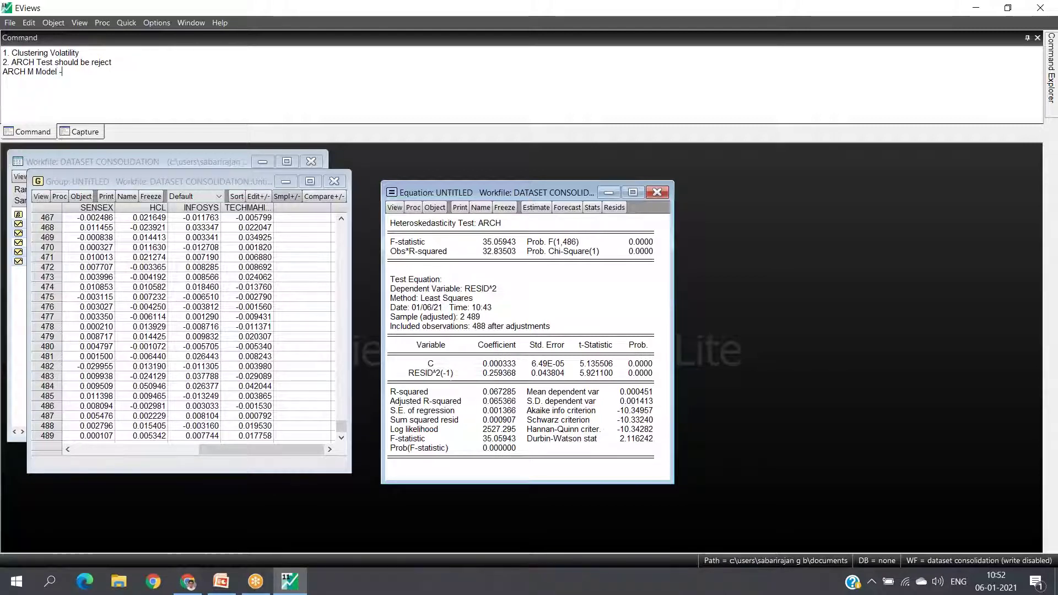
text( ARCH )
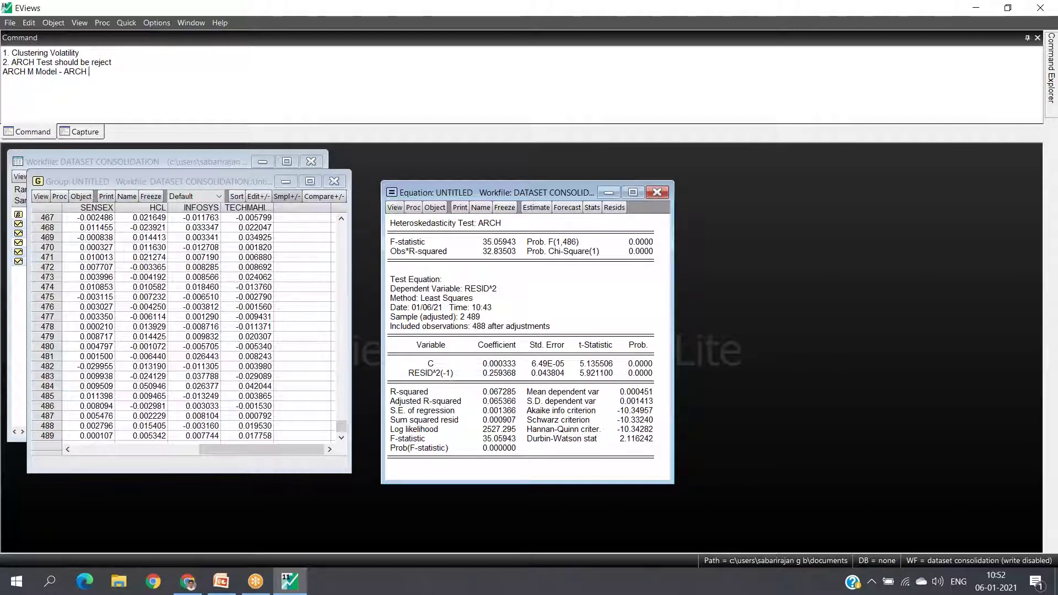
text(Mean Model)
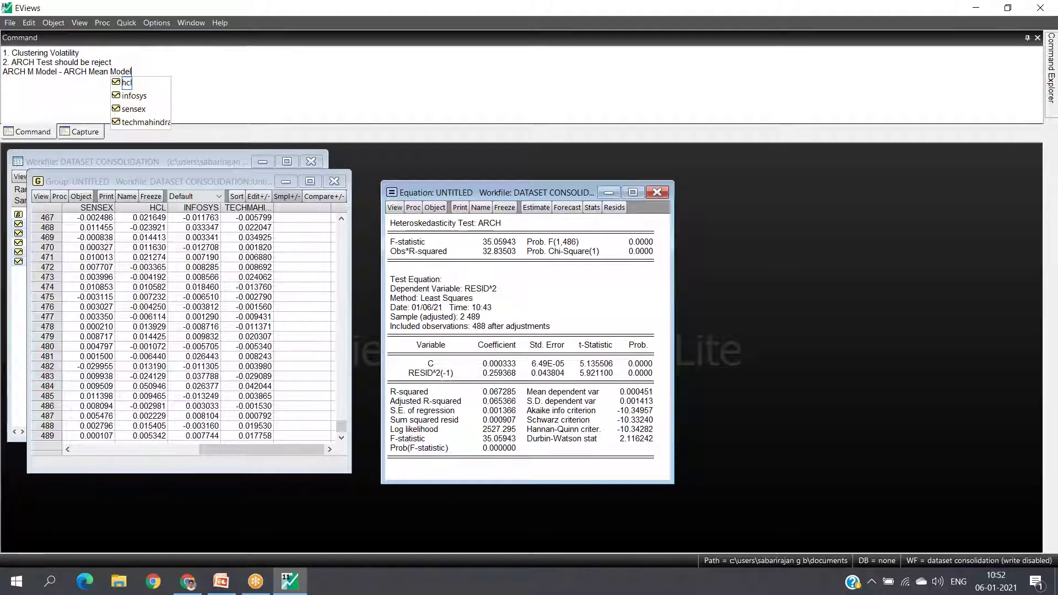
key(Escape)
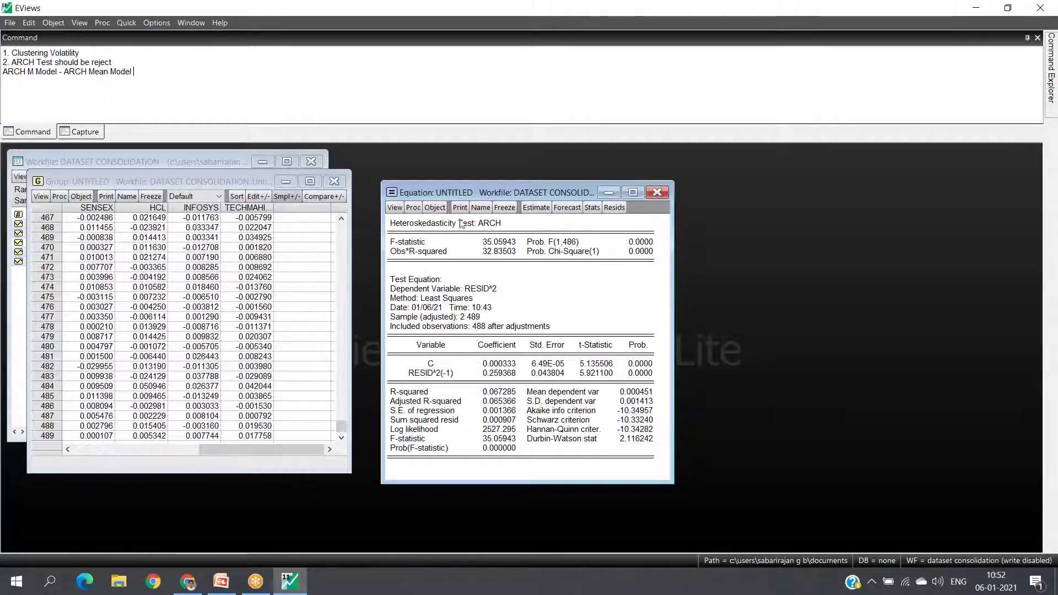
Display the residual graph enlarged, examine the large swings around observation 300, and restore the window size
click(615, 208)
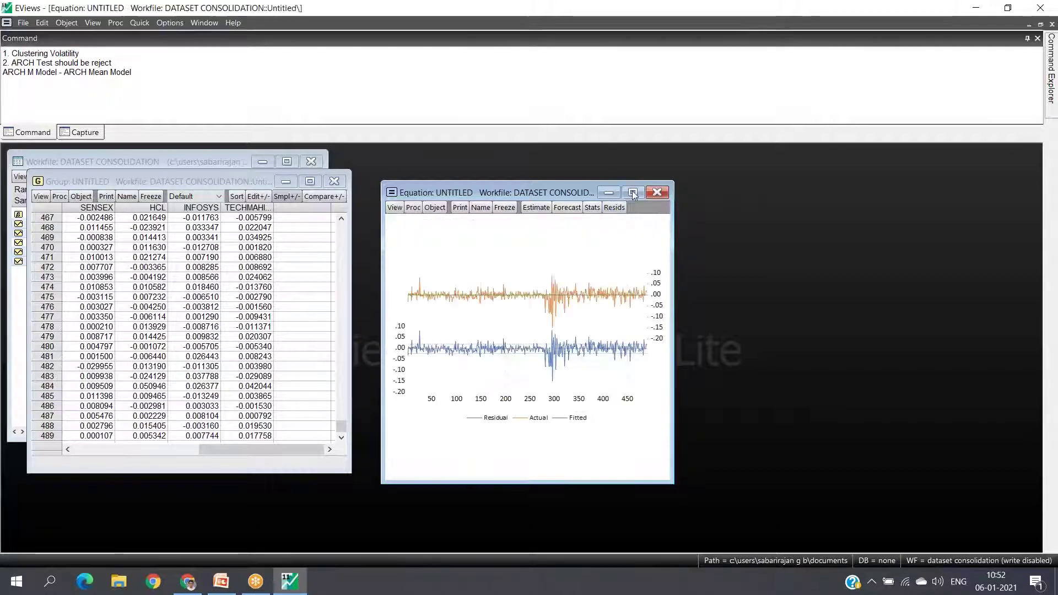
click(633, 192)
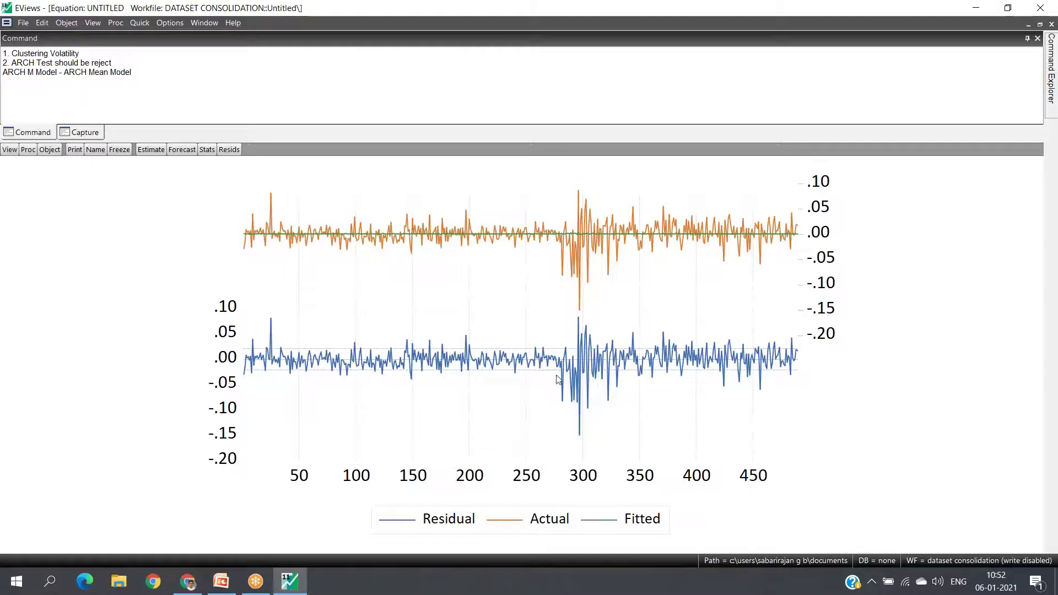
click(603, 328)
mouse_move(585, 338)
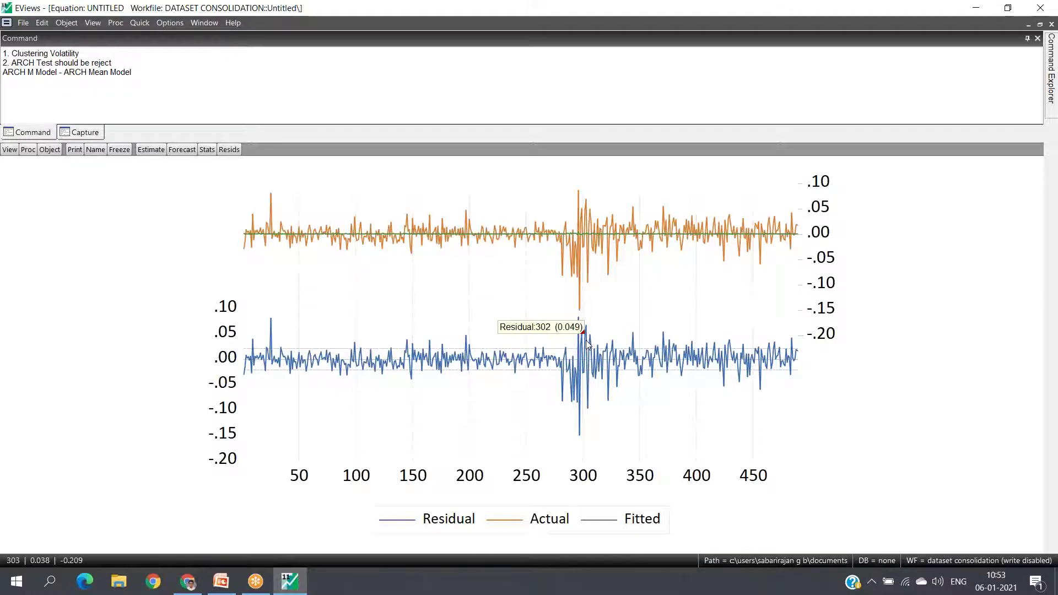
mouse_move(594, 357)
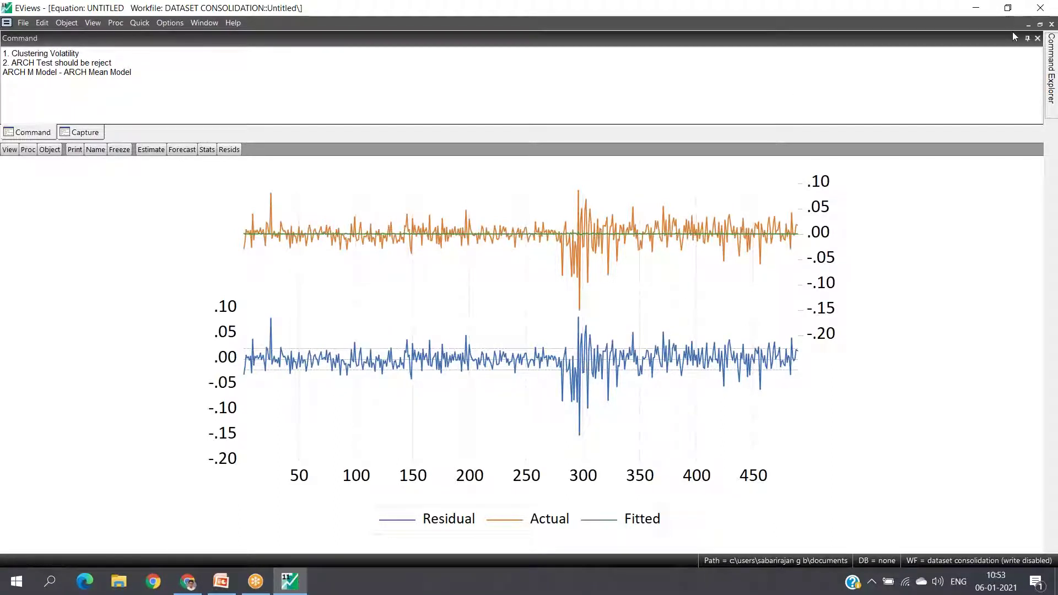
click(1040, 24)
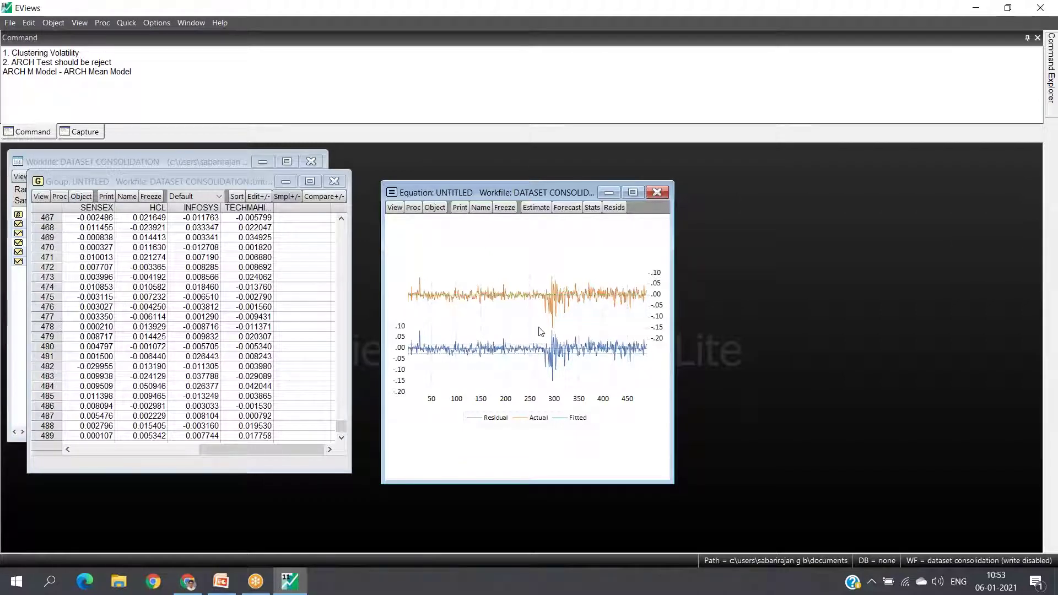
mouse_move(550, 321)
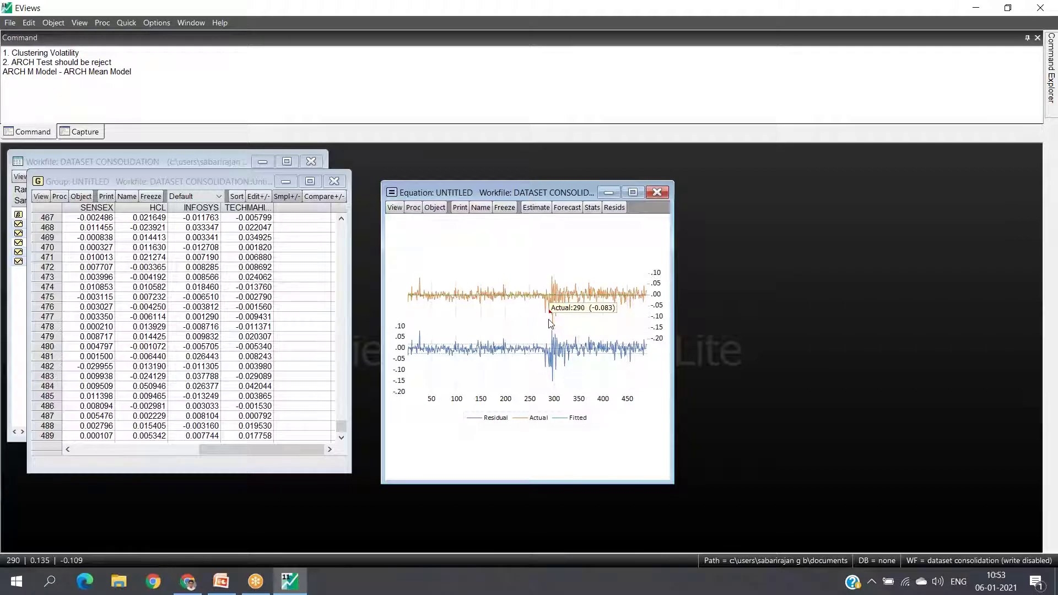
Delete the untitled equation, estimate a new least squares equation of techmahindra on C and sensex for sample 1 489, and place it beside the group window
click(657, 193)
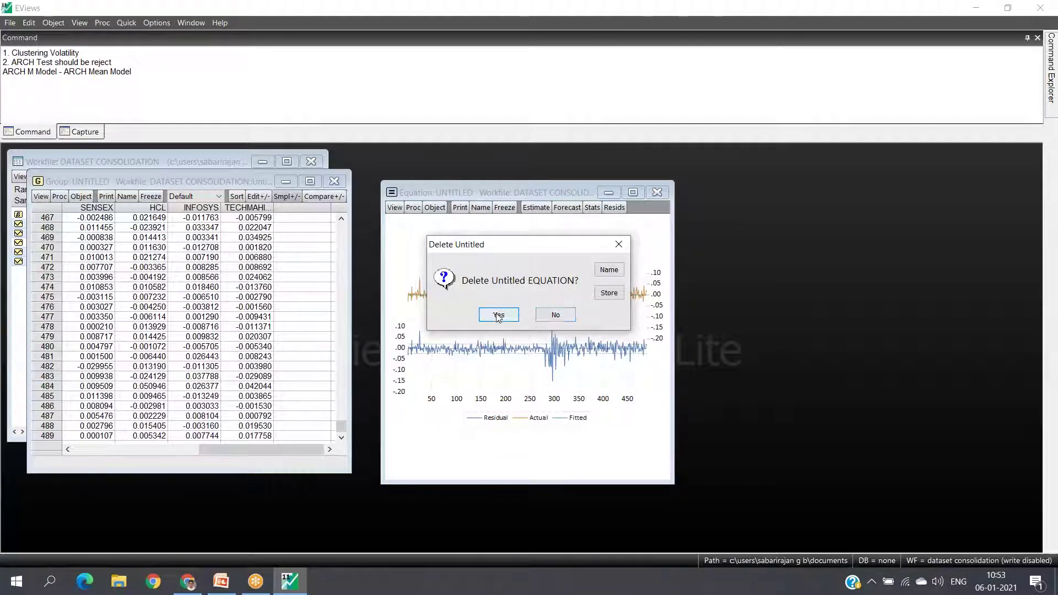
click(515, 315)
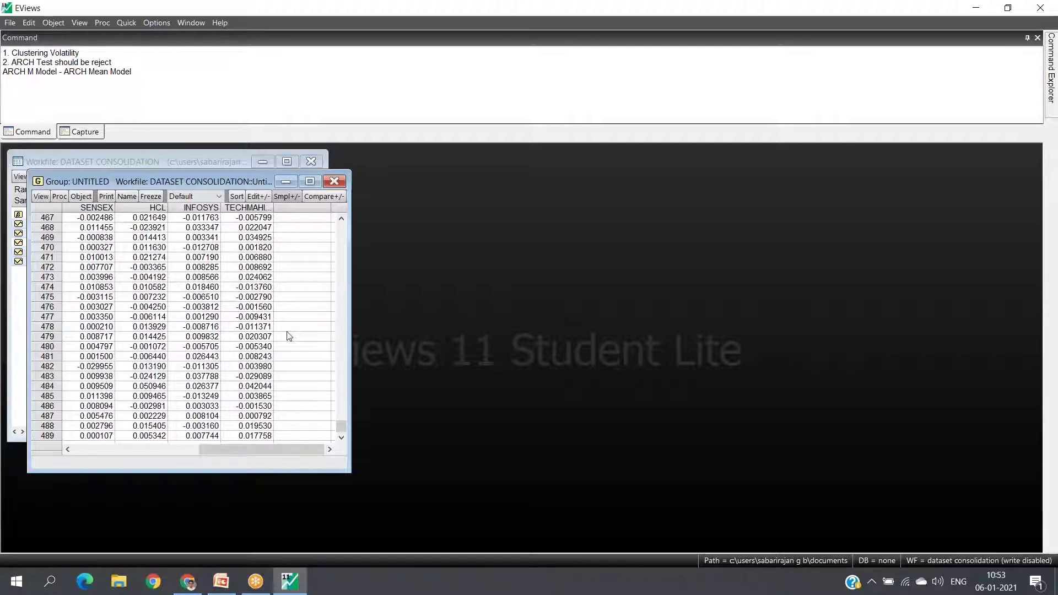
click(126, 23)
click(149, 134)
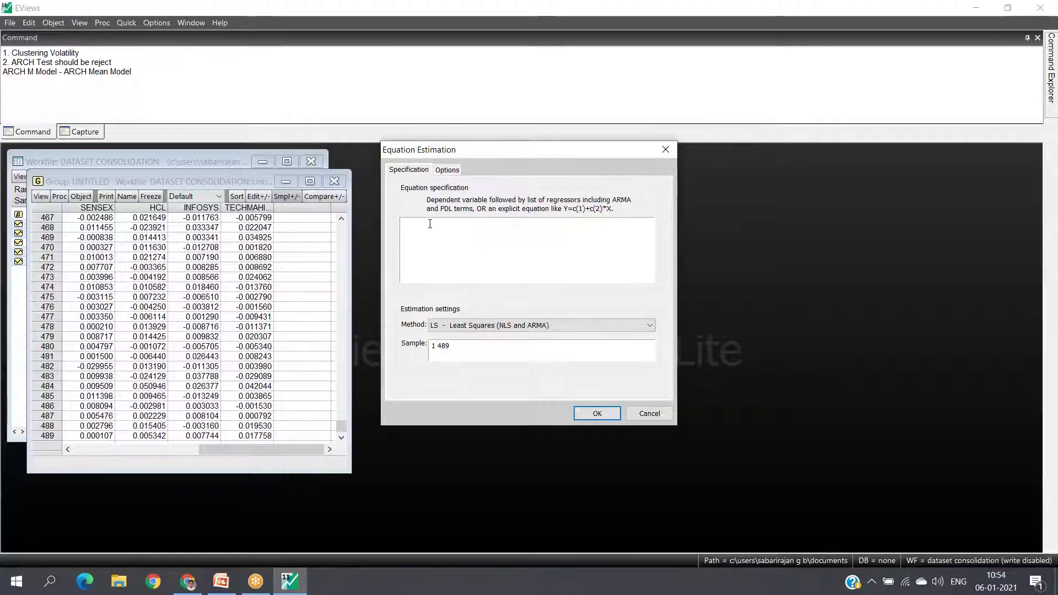
text(T)
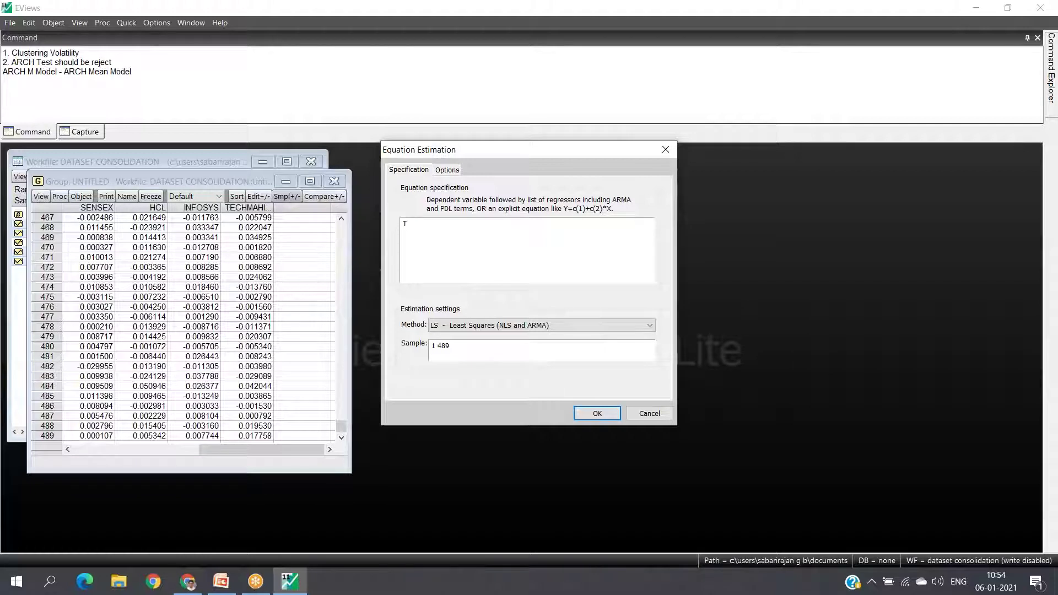
text(ech)
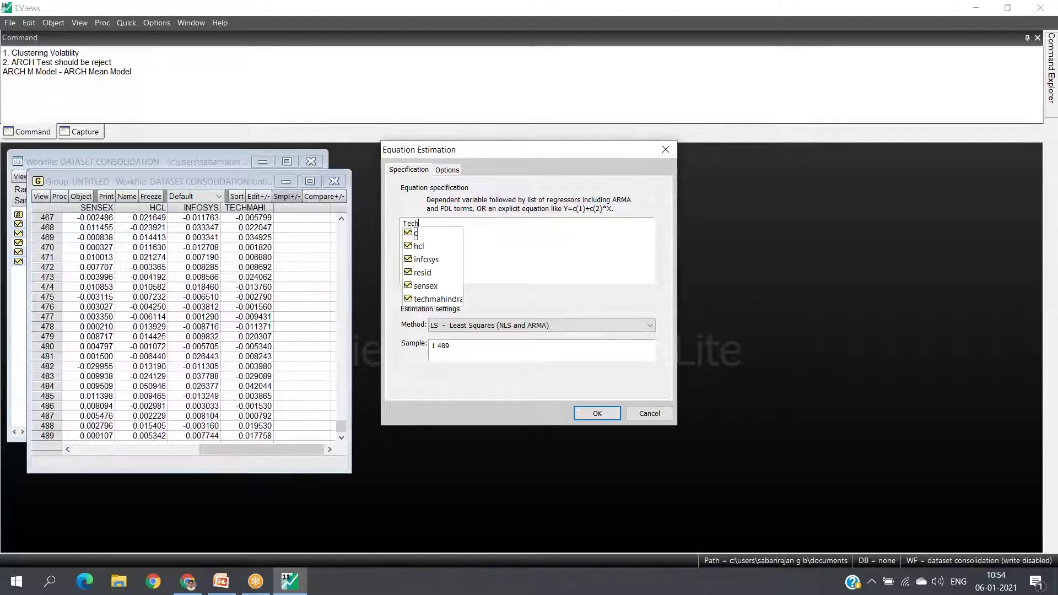
click(442, 299)
text(C )
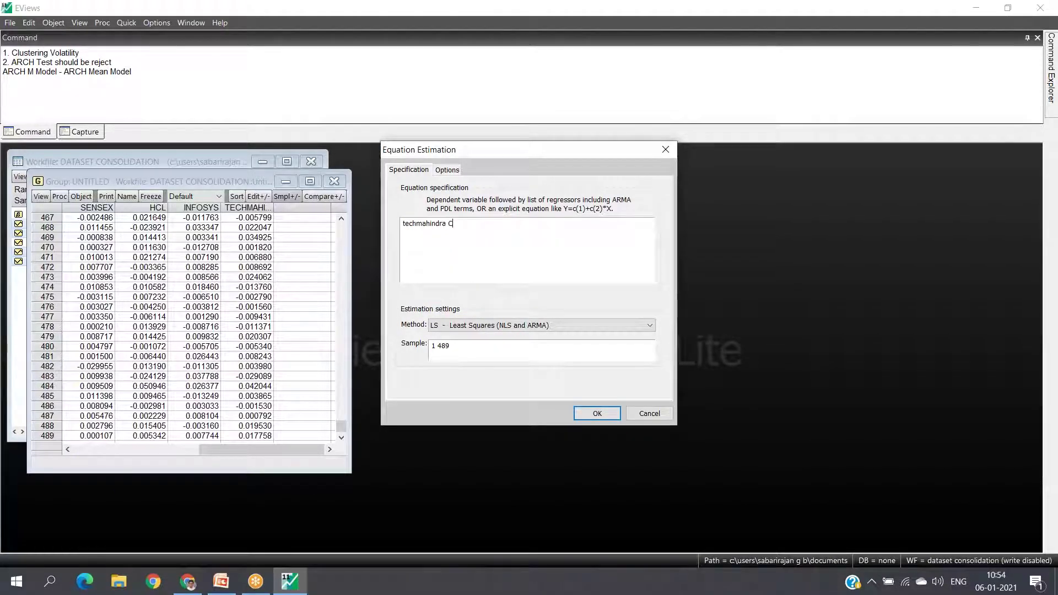
text(sensex)
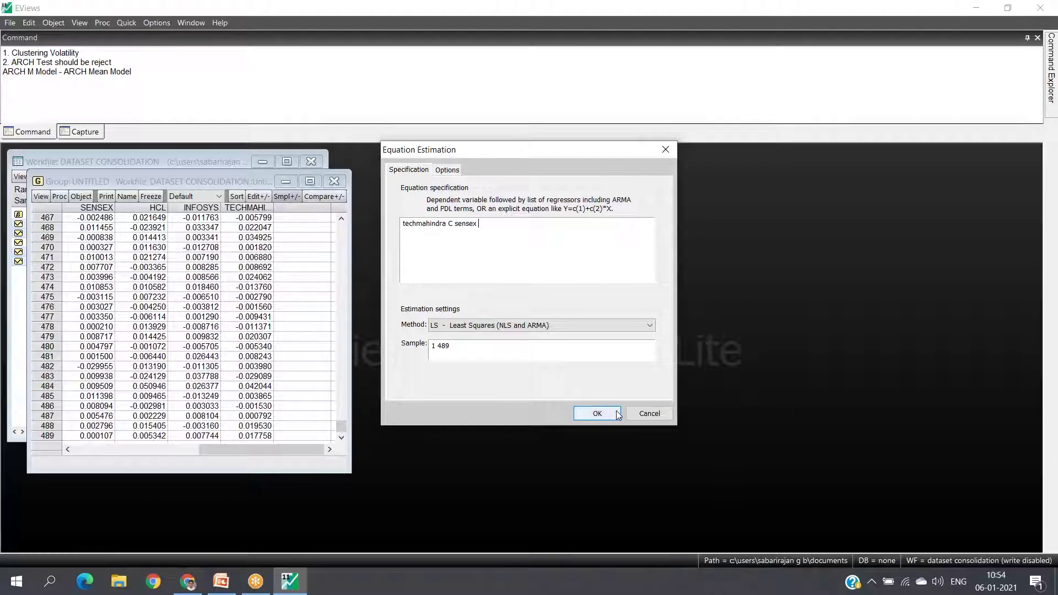
click(334, 182)
click(597, 414)
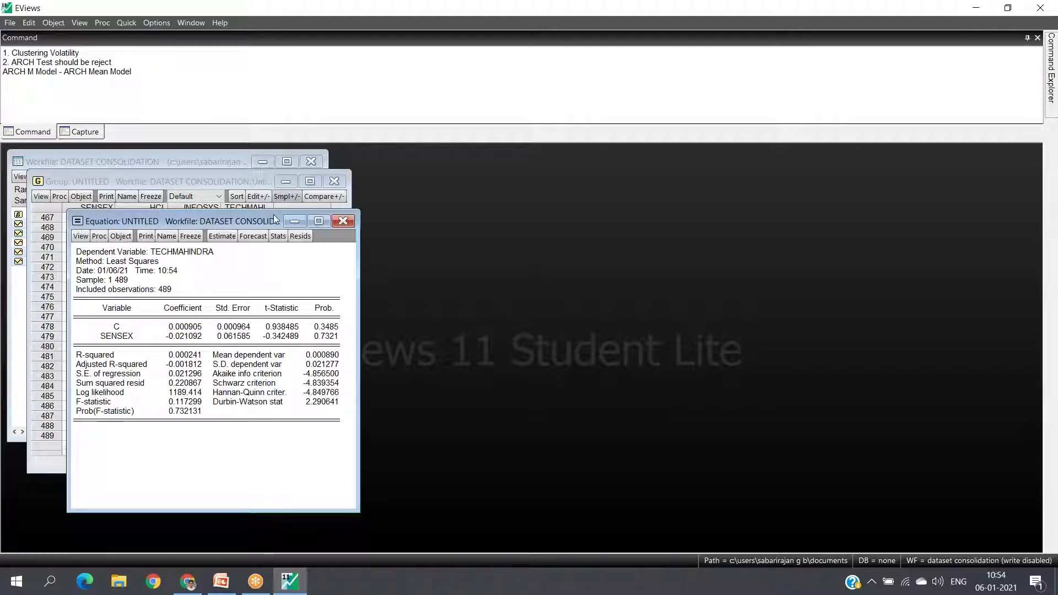
drag(274, 214, 568, 164)
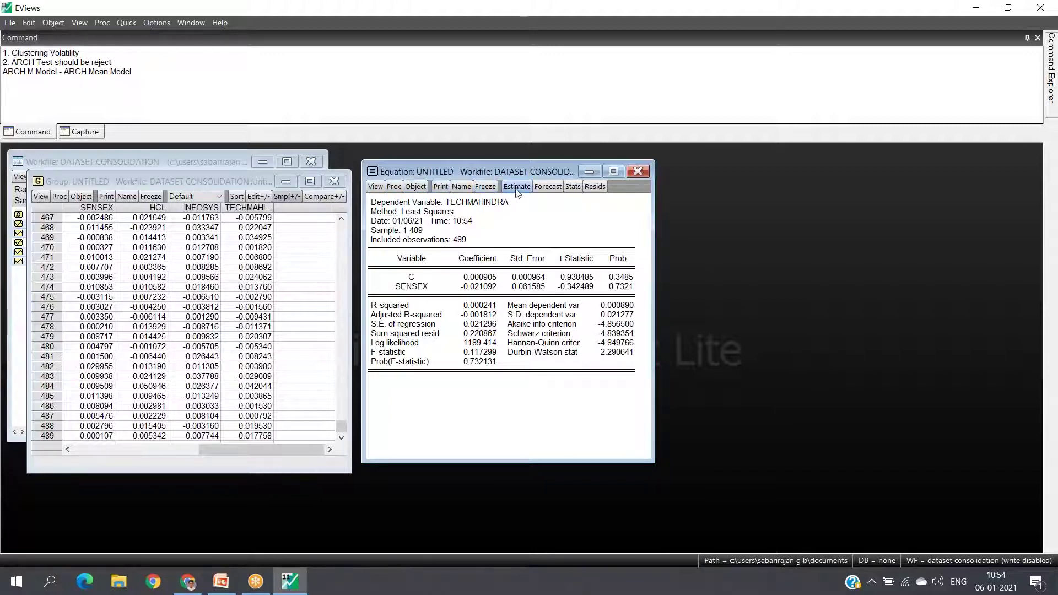
Show the Techmahindra equation's residual graph enlarged and examine the residual series for volatility clustering between observations 1 and 160
click(596, 187)
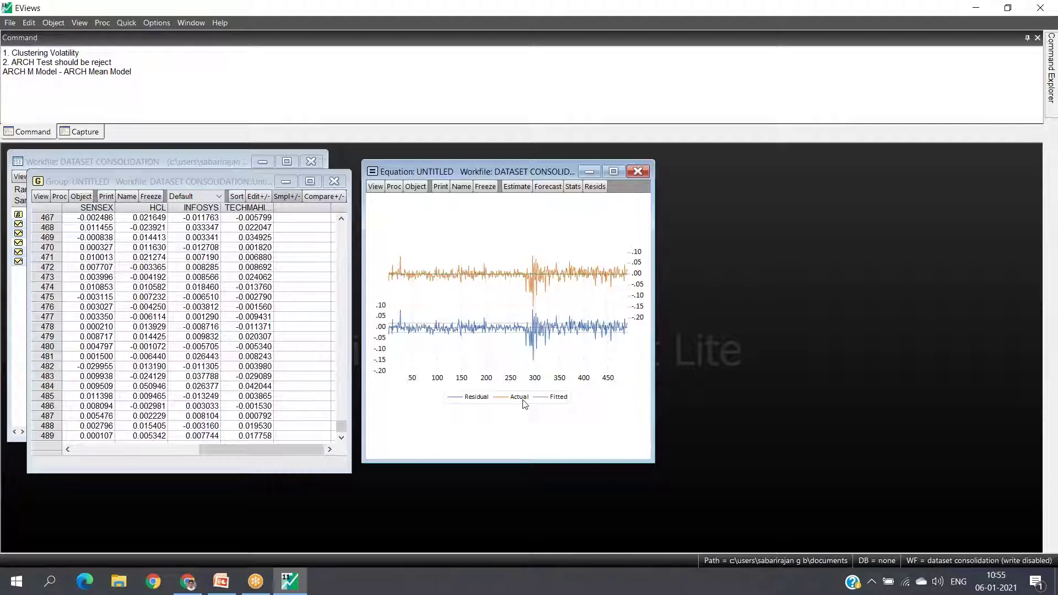
click(613, 172)
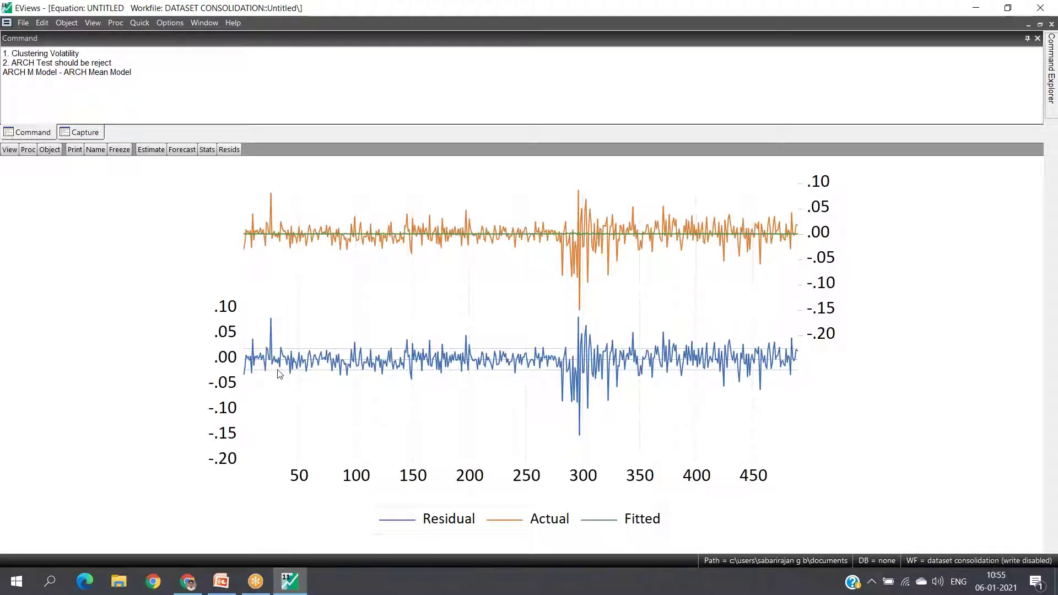
mouse_move(272, 326)
mouse_move(355, 343)
mouse_move(274, 364)
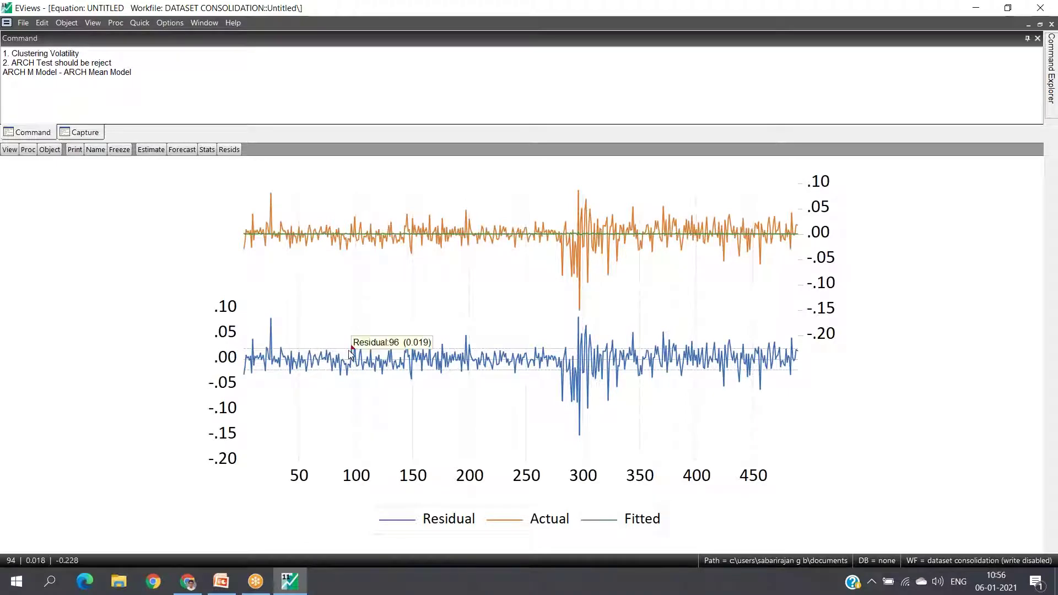
click(1040, 24)
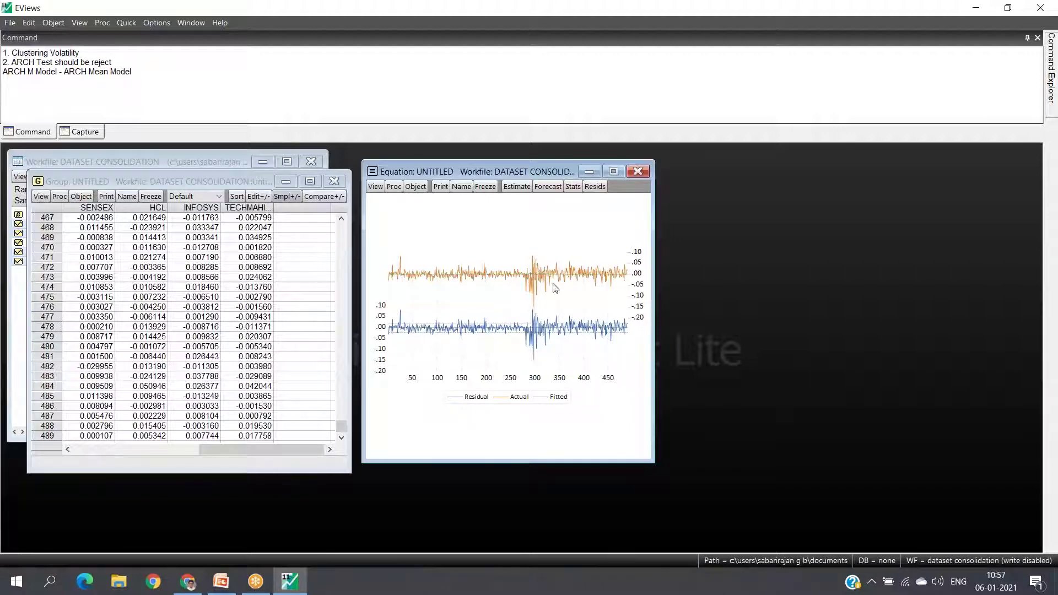
click(614, 172)
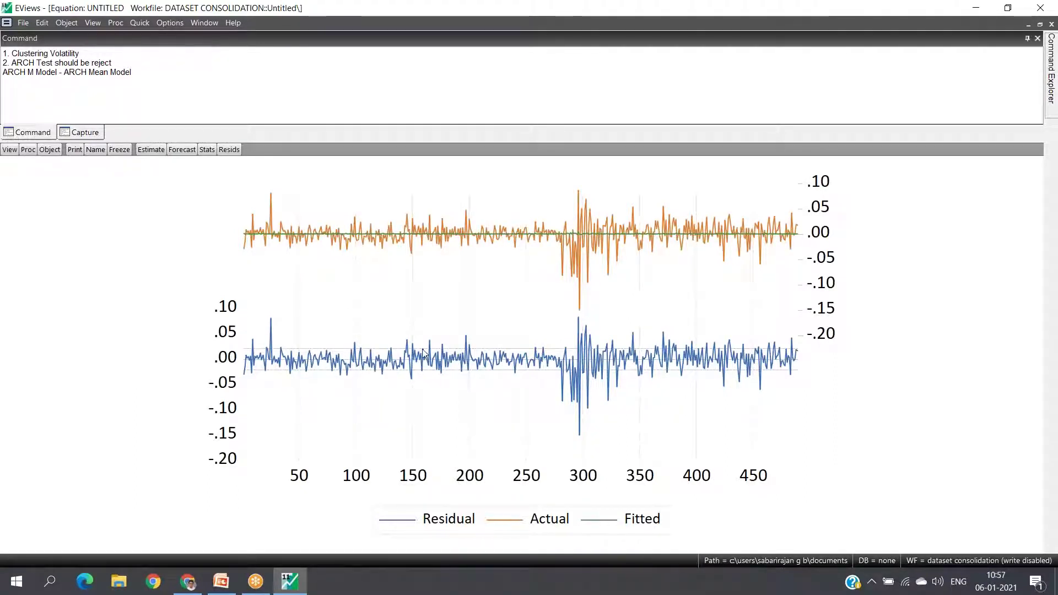
mouse_move(425, 352)
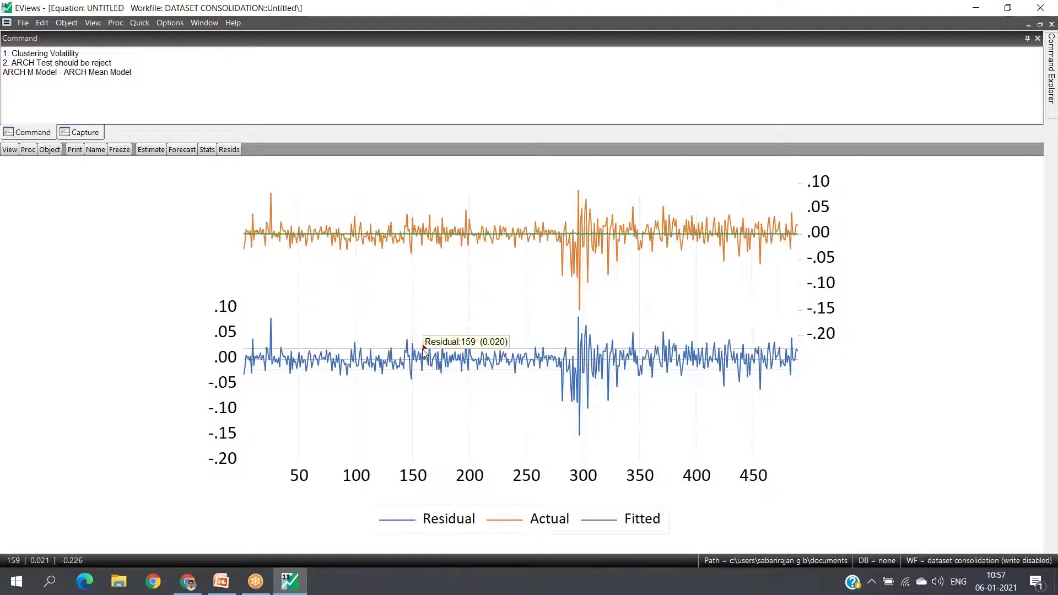
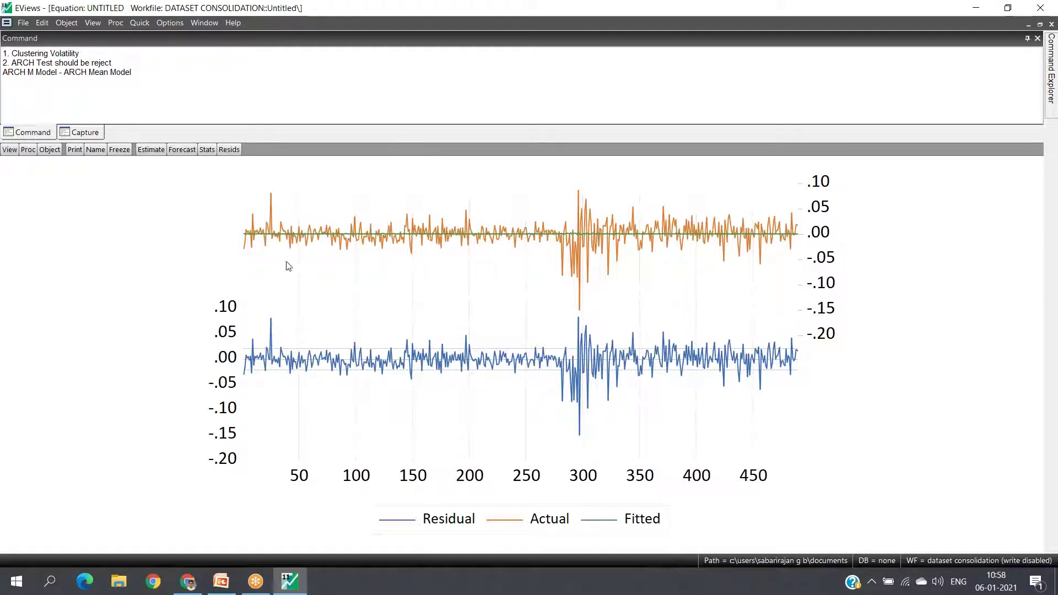
Run the ARCH heteroskedasticity test with 1 lag on the Techmahindra equation's residuals, and restore the equation window size
click(10, 152)
mouse_move(66, 260)
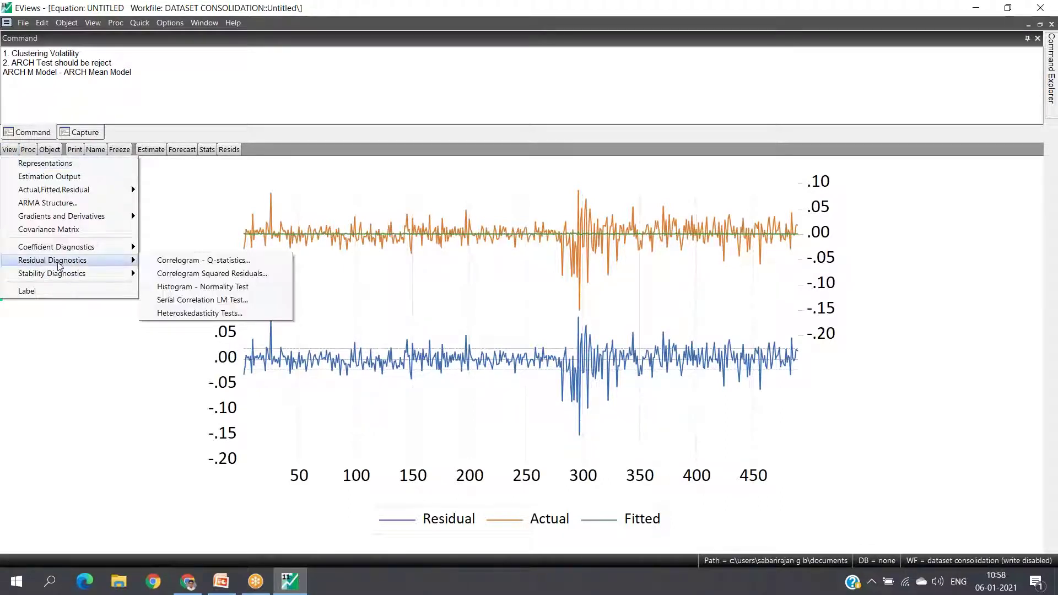
click(189, 314)
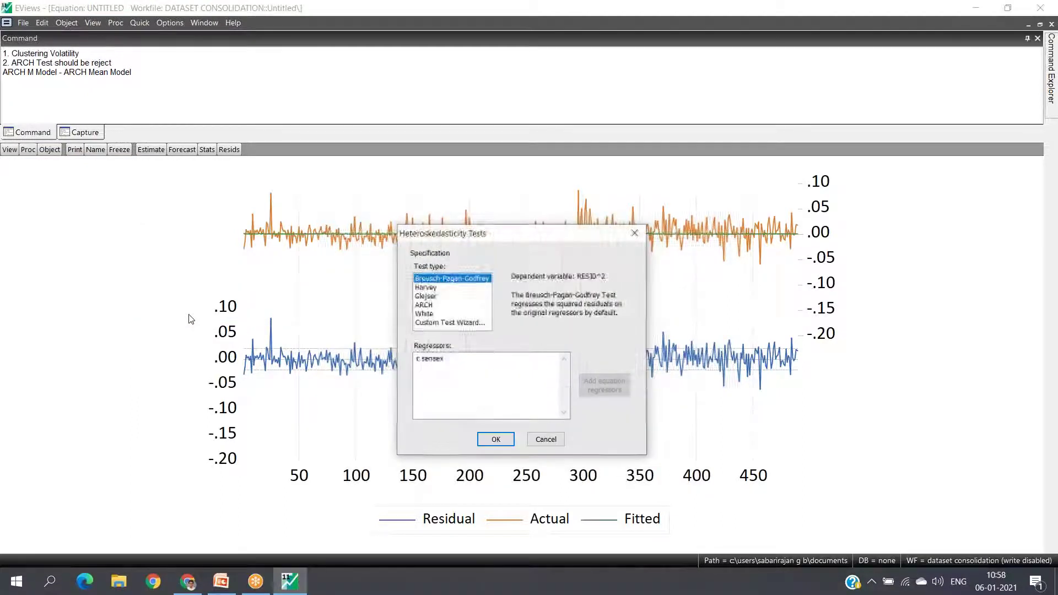
click(425, 306)
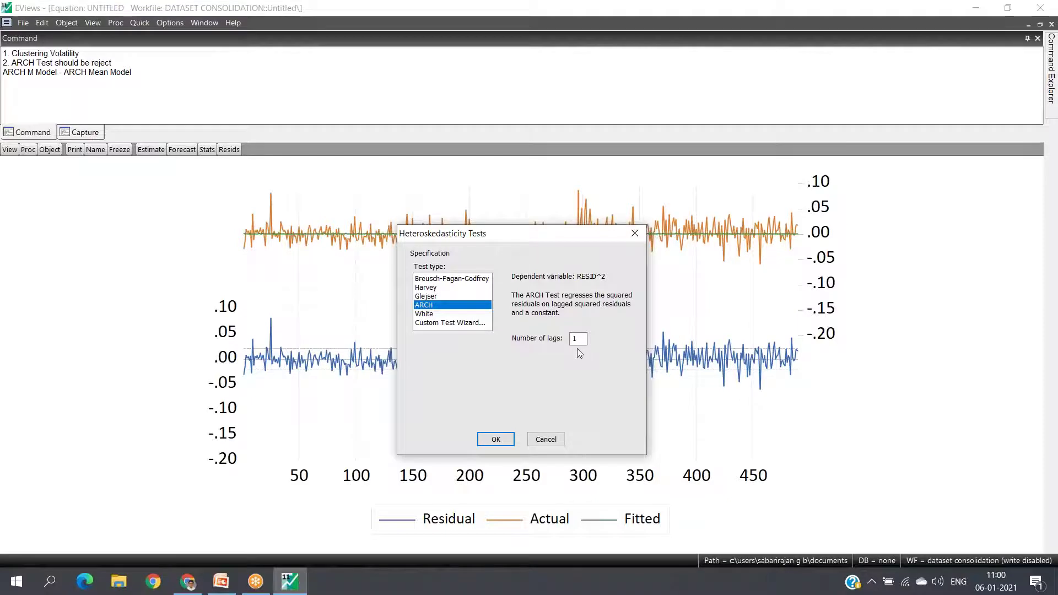
click(496, 441)
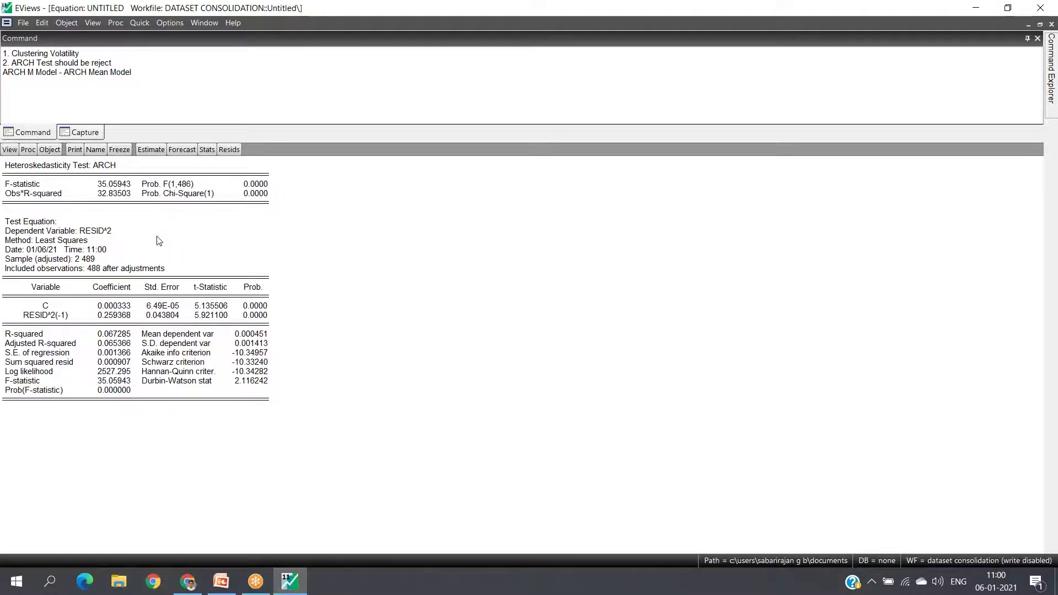
click(118, 169)
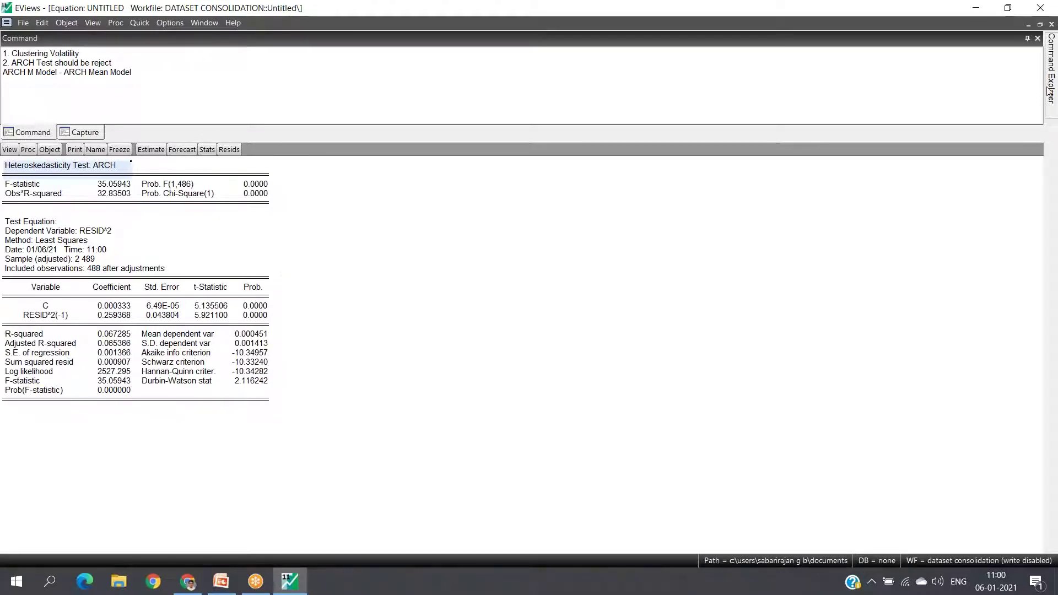
click(1041, 25)
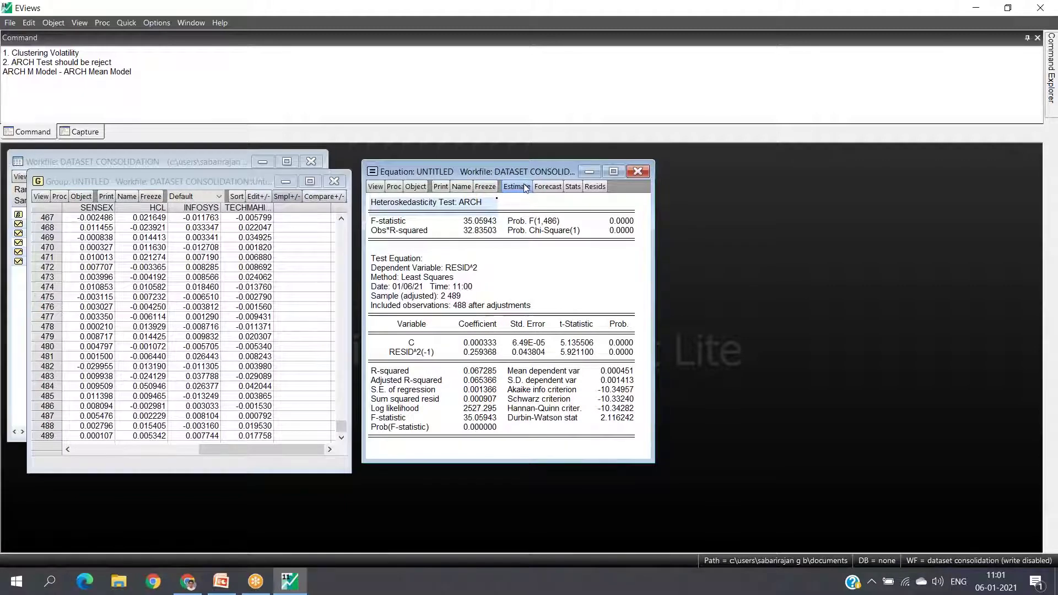
Leave the Techmahindra equation's estimation settings without changing them and delete the untitled equation
click(525, 186)
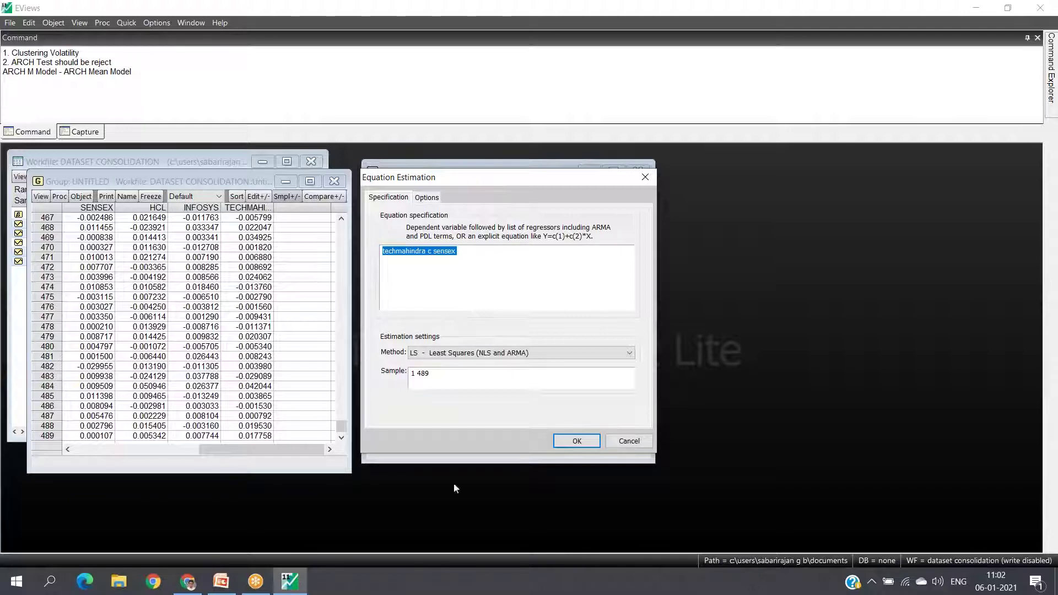
click(631, 446)
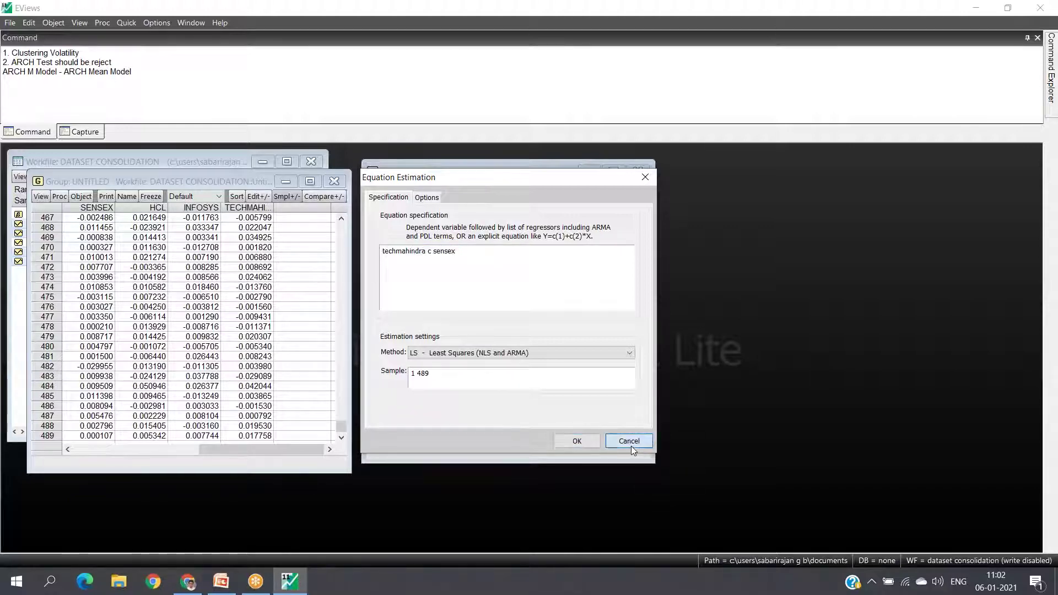
click(640, 172)
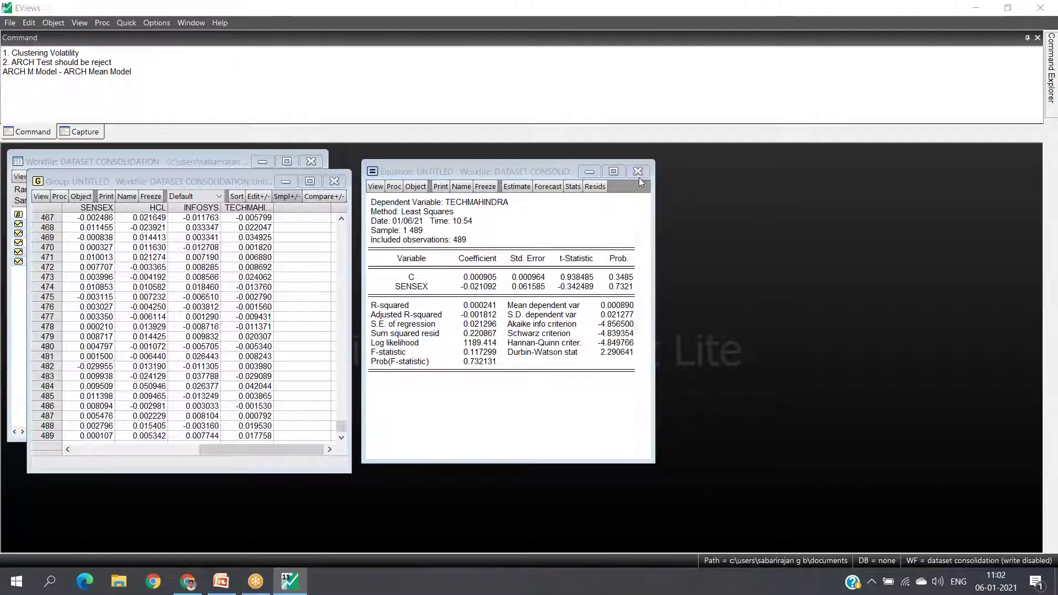
click(499, 315)
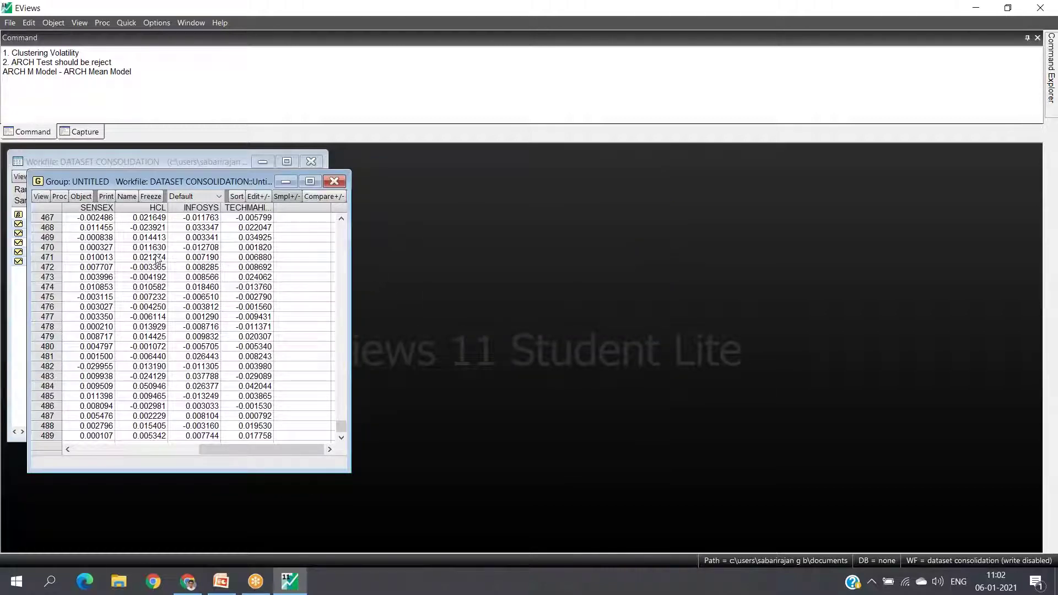
Estimate a least squares equation of hcl on C and sensex for sample 1 489, and place its output beside the group window
click(127, 23)
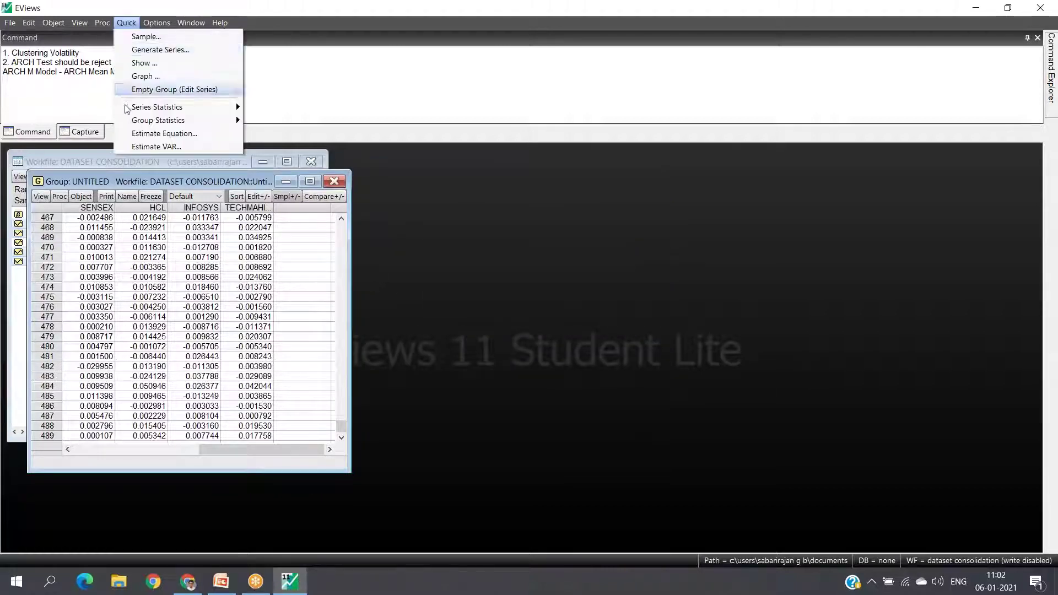
click(141, 134)
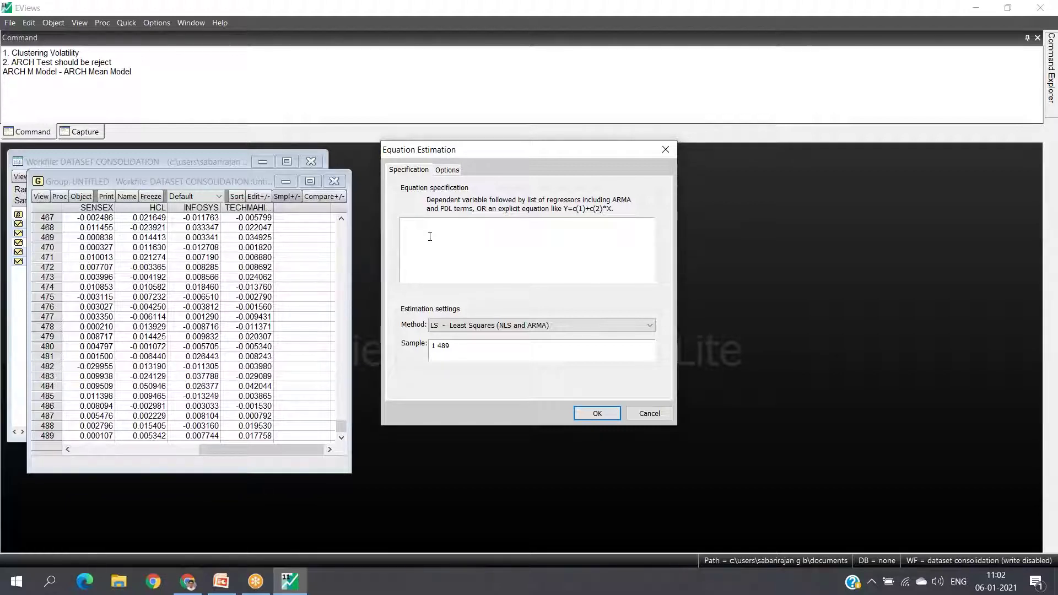
text(hcl )
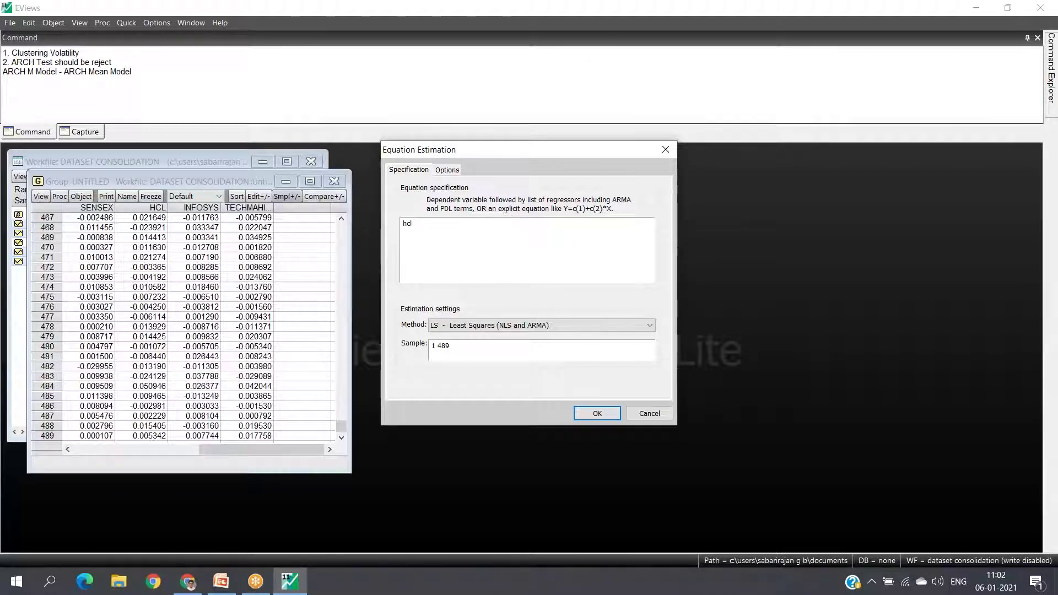
text(C sensex)
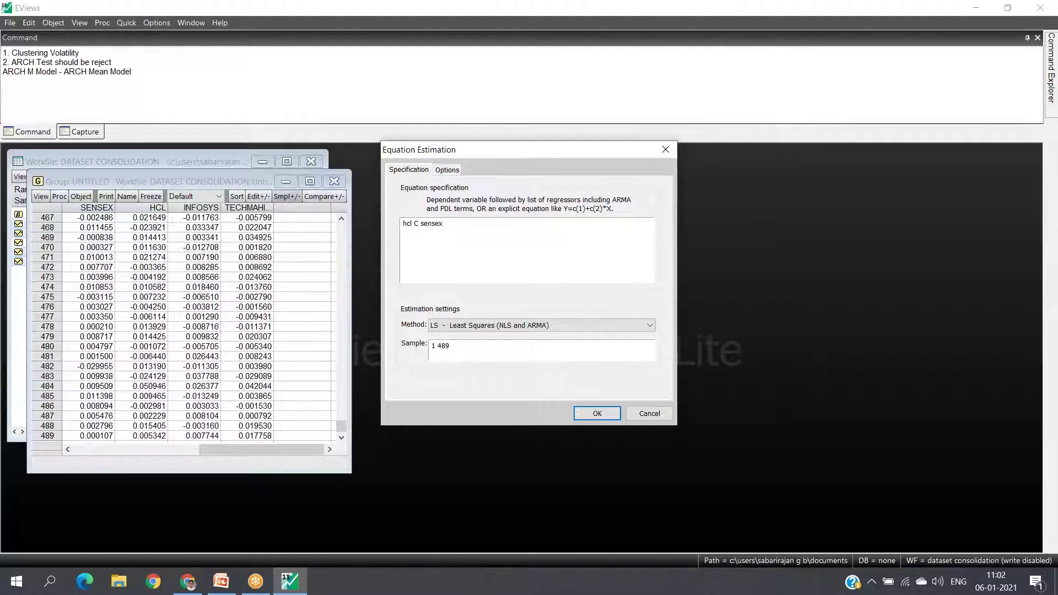
click(444, 286)
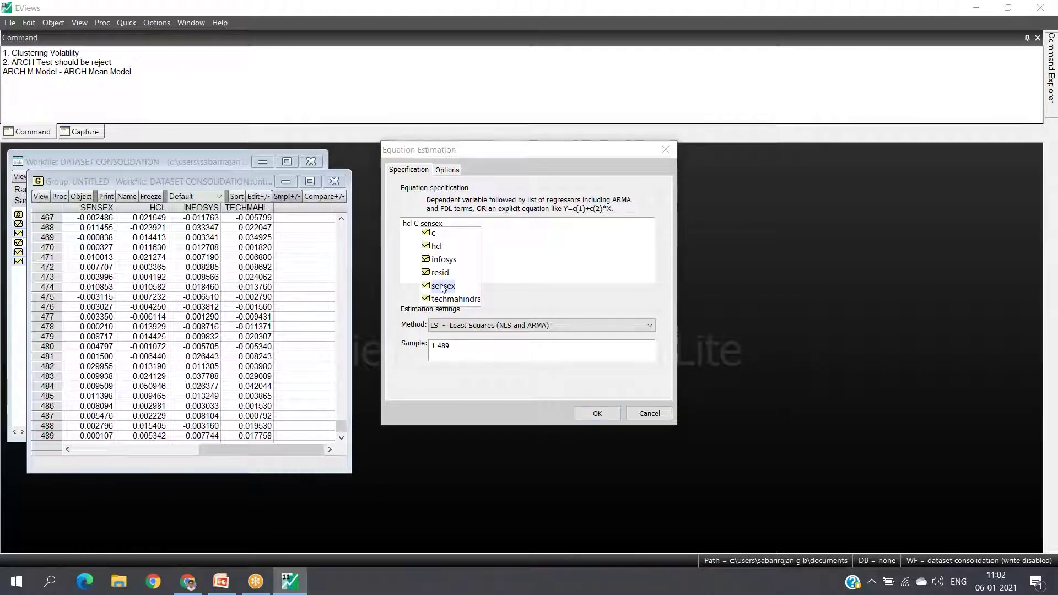
click(597, 414)
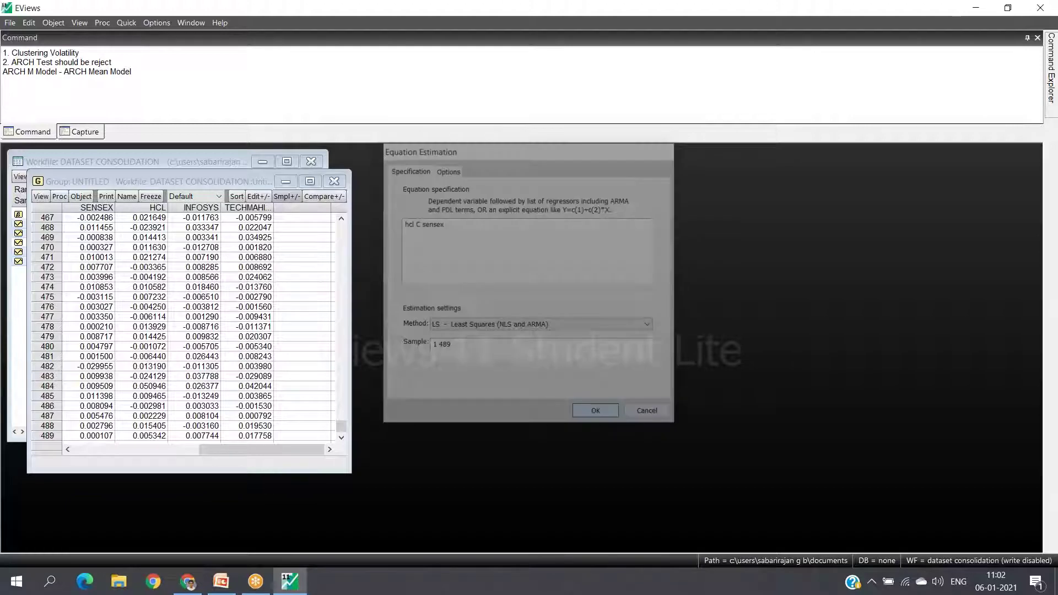
drag(281, 241, 572, 198)
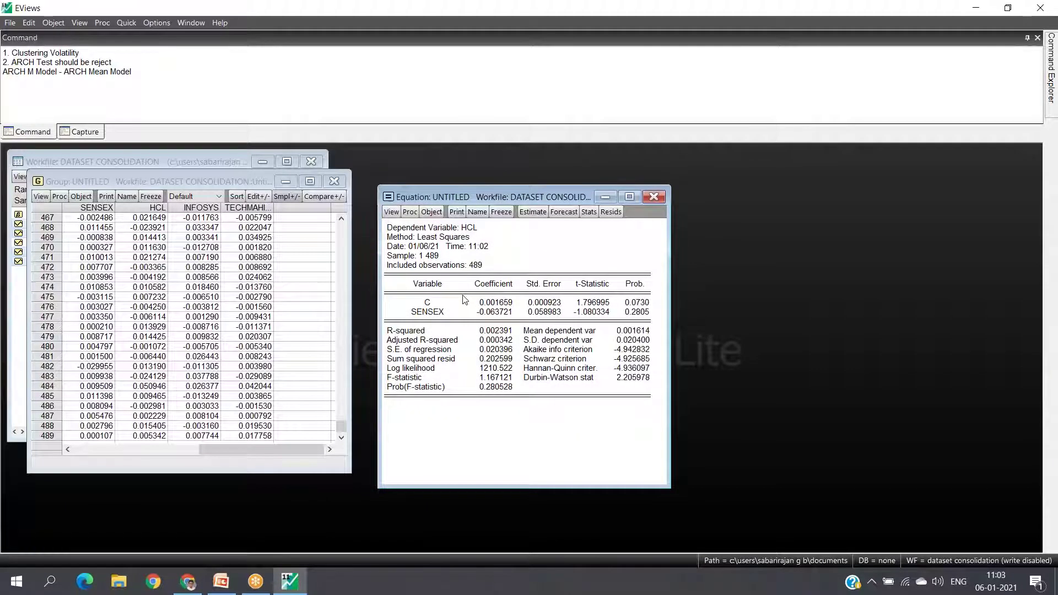
Examine the SENSEX probability and the dependent variable line in the HCL equation output
click(631, 313)
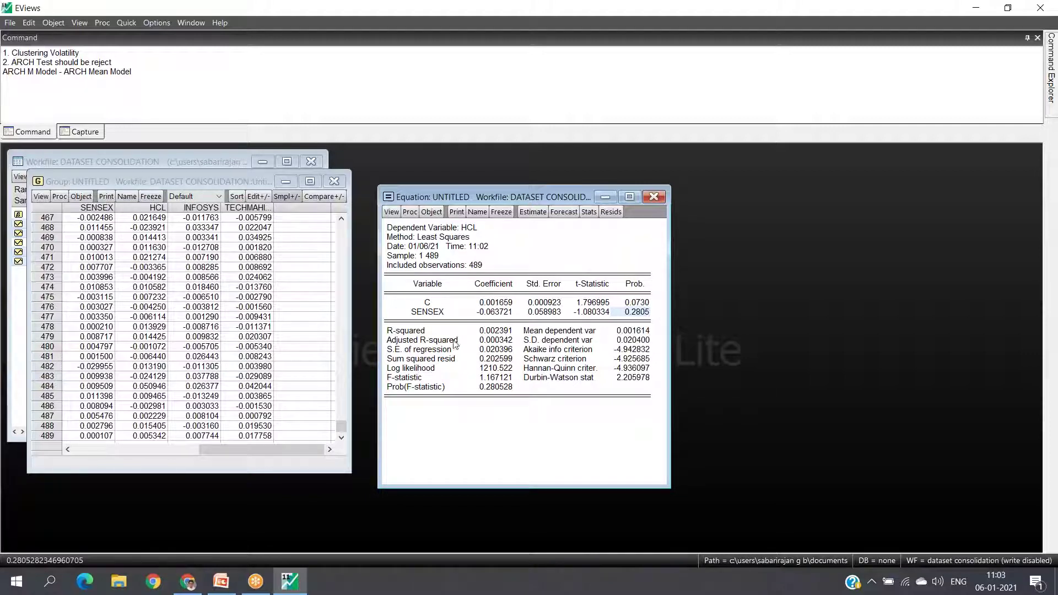
click(481, 230)
drag(482, 230, 430, 232)
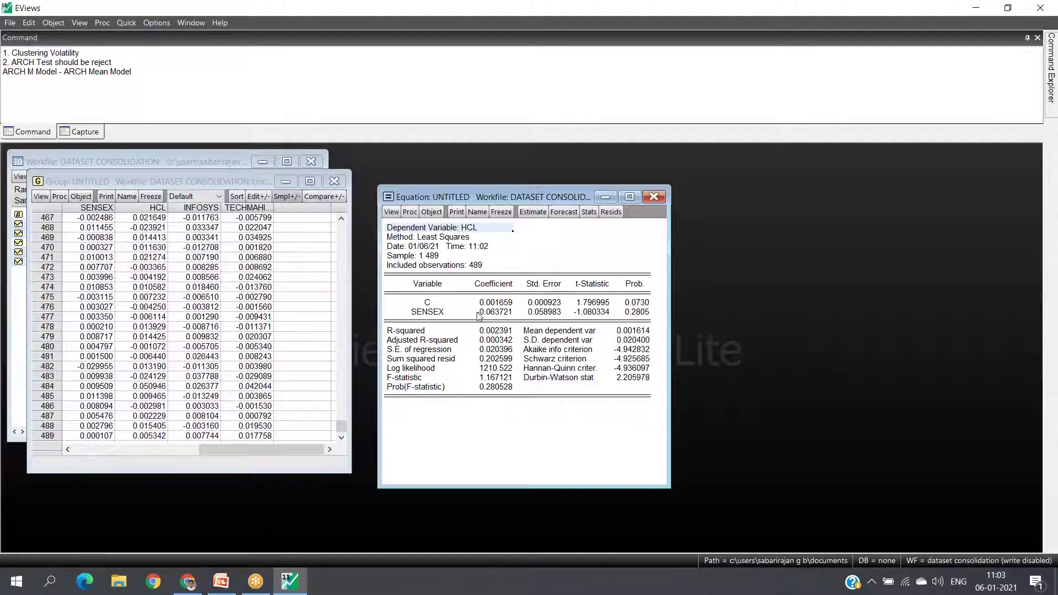
Check the SENSEX coefficient and dependent variable of the HCL equation, and display its residual, actual and fitted graph to examine volatility clustering
click(506, 313)
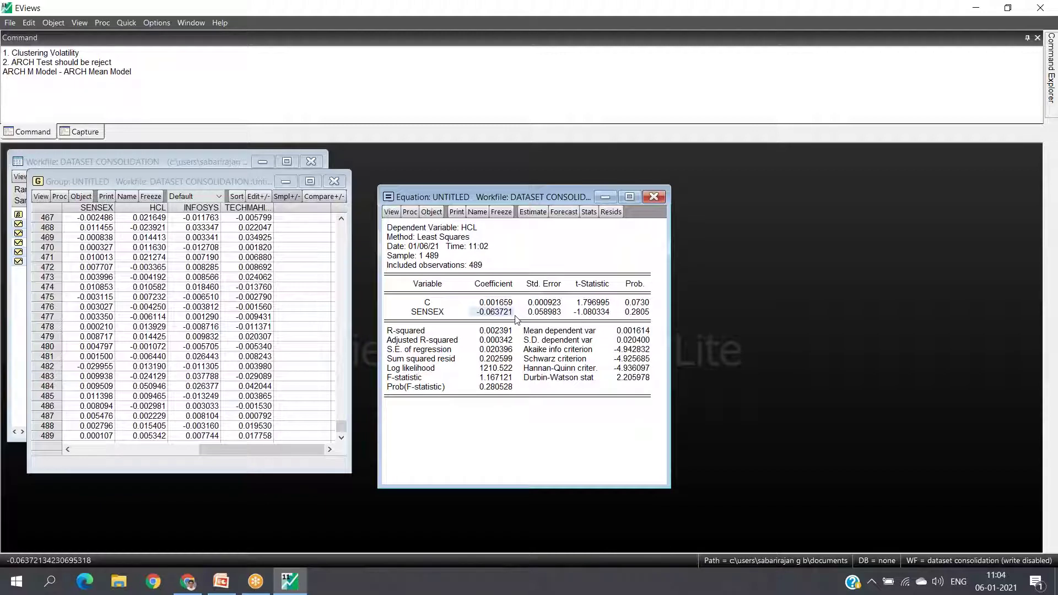
click(469, 229)
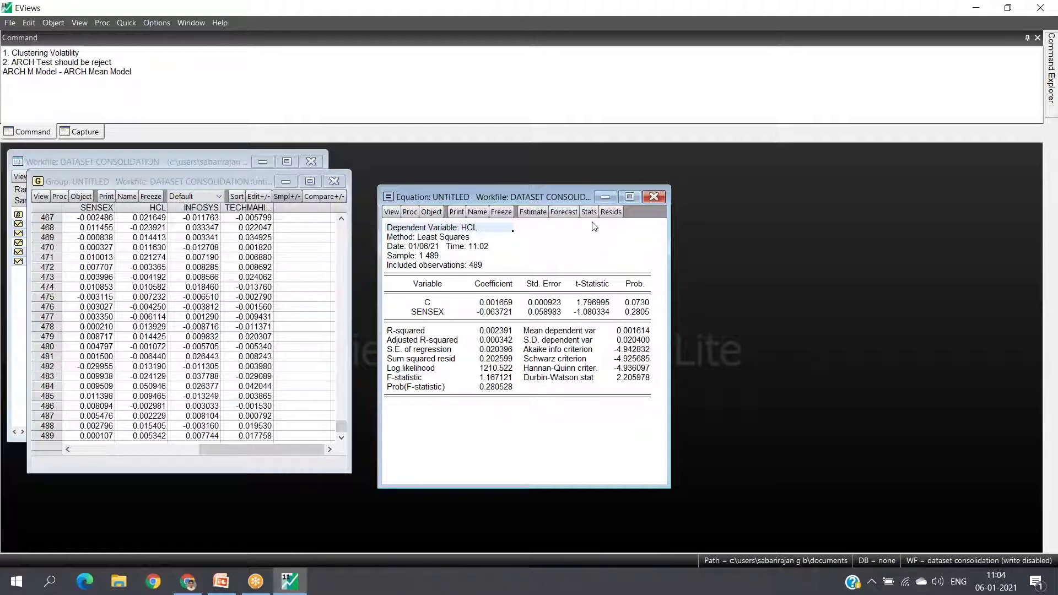
click(610, 215)
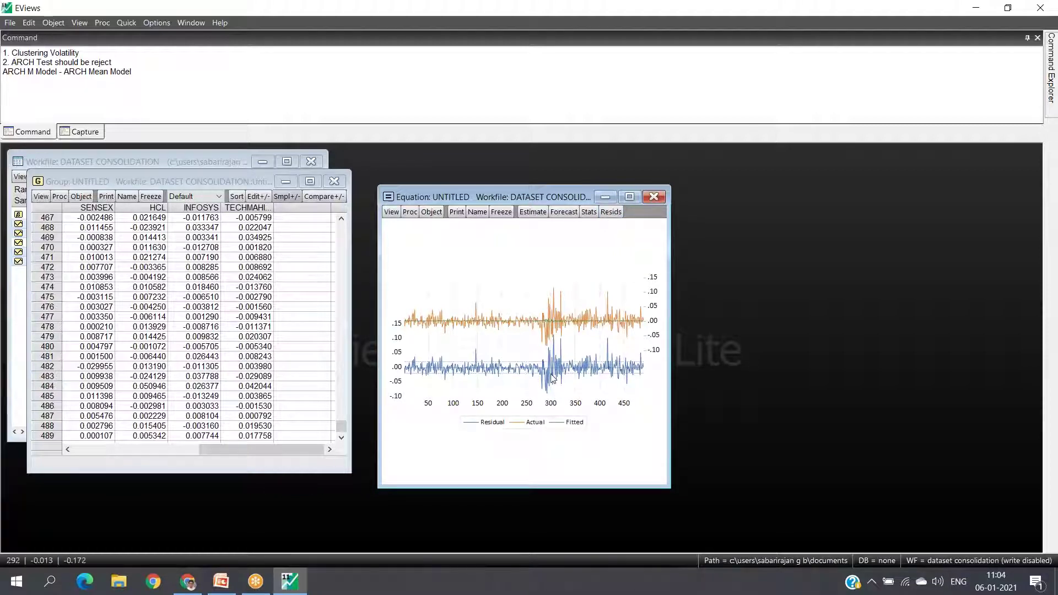
mouse_move(552, 377)
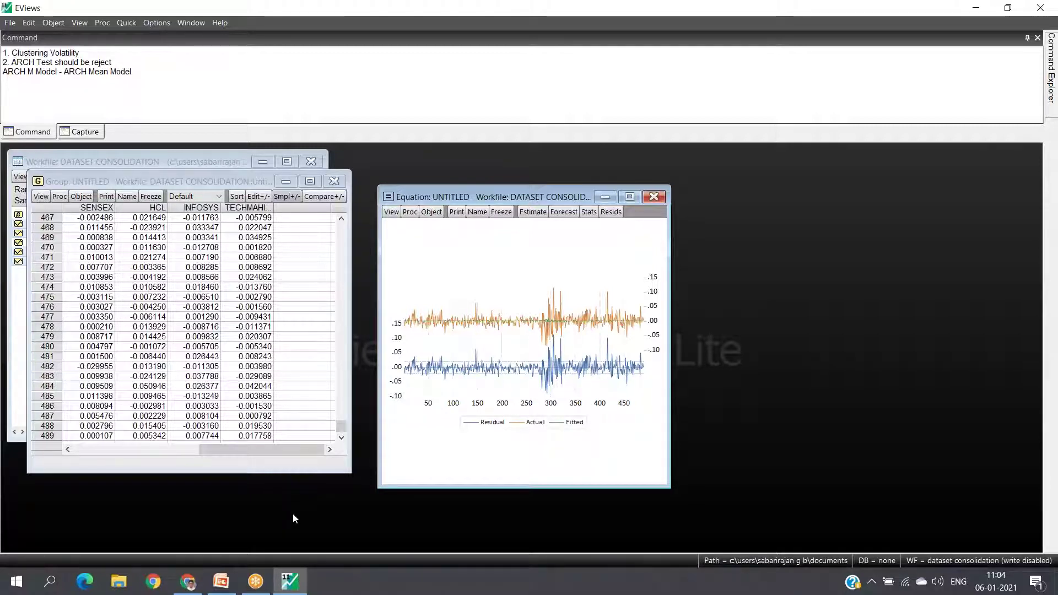
Switch to the desktop and open the BSE two years workbook in Excel
click(983, 8)
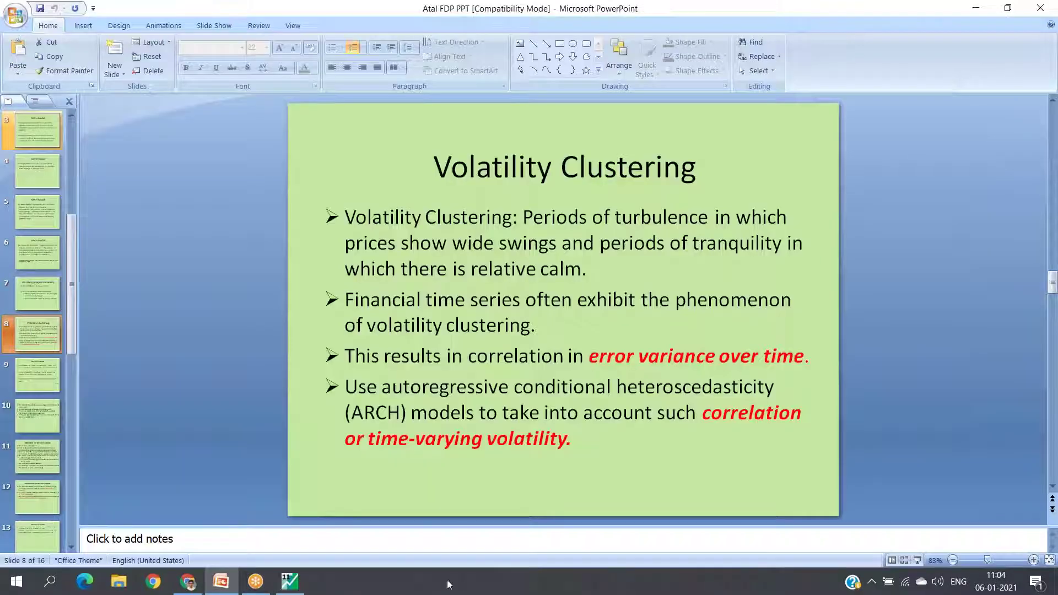
click(288, 585)
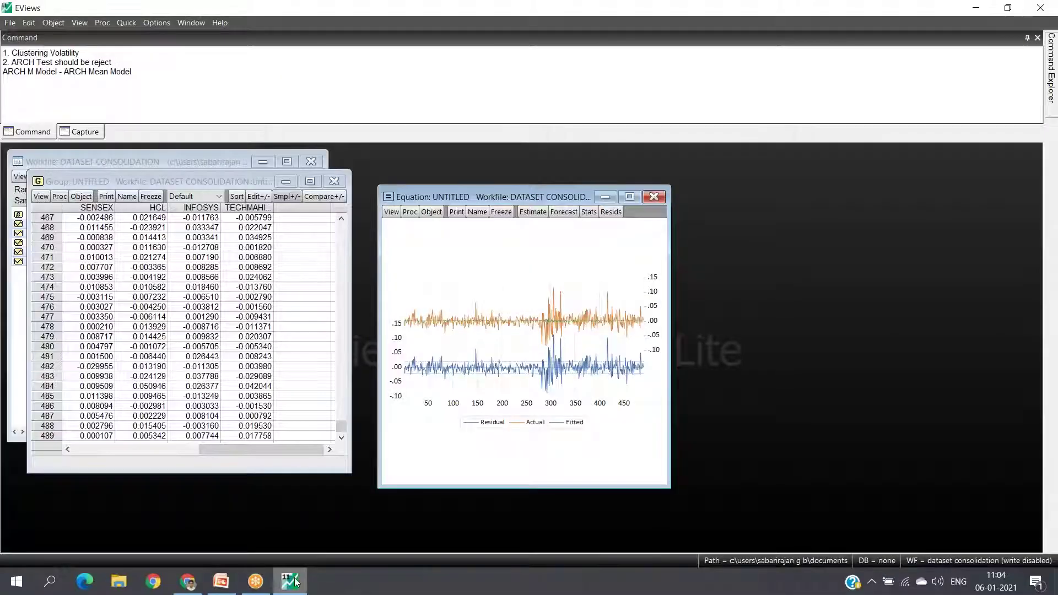
click(289, 582)
key(super+d)
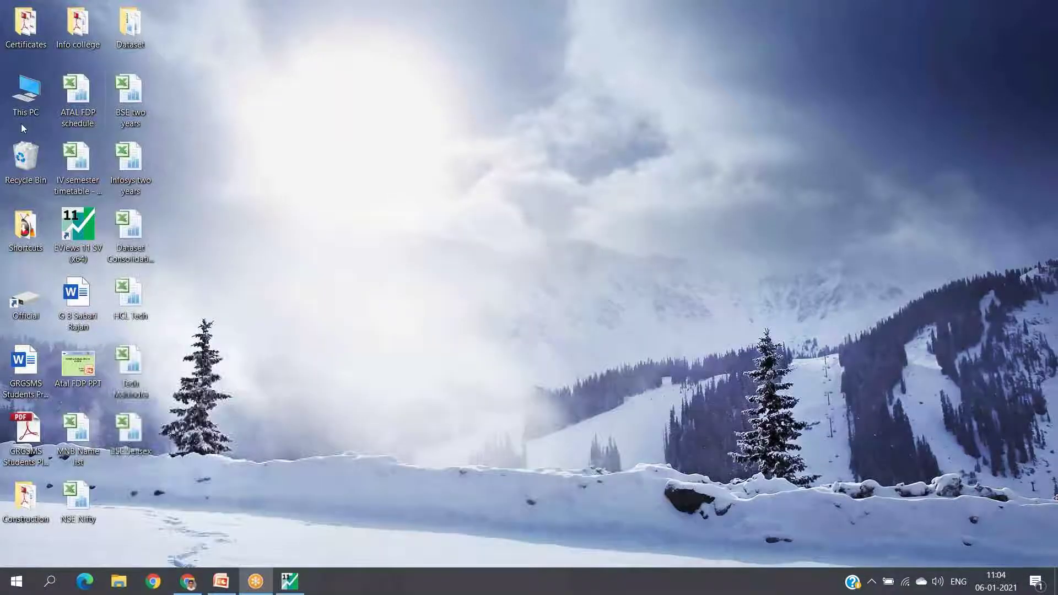
click(125, 105)
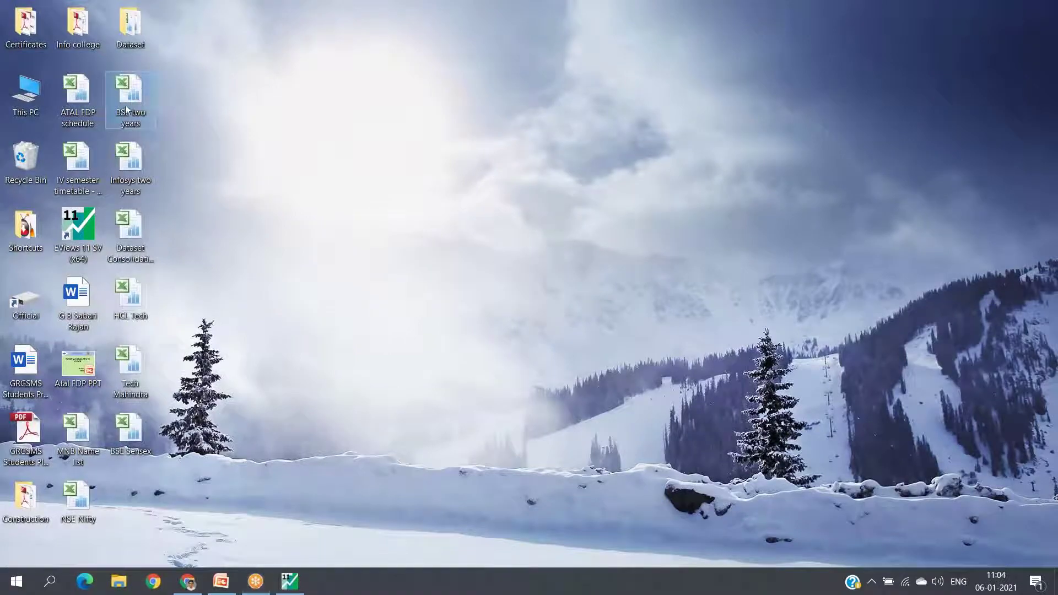
double_click(124, 105)
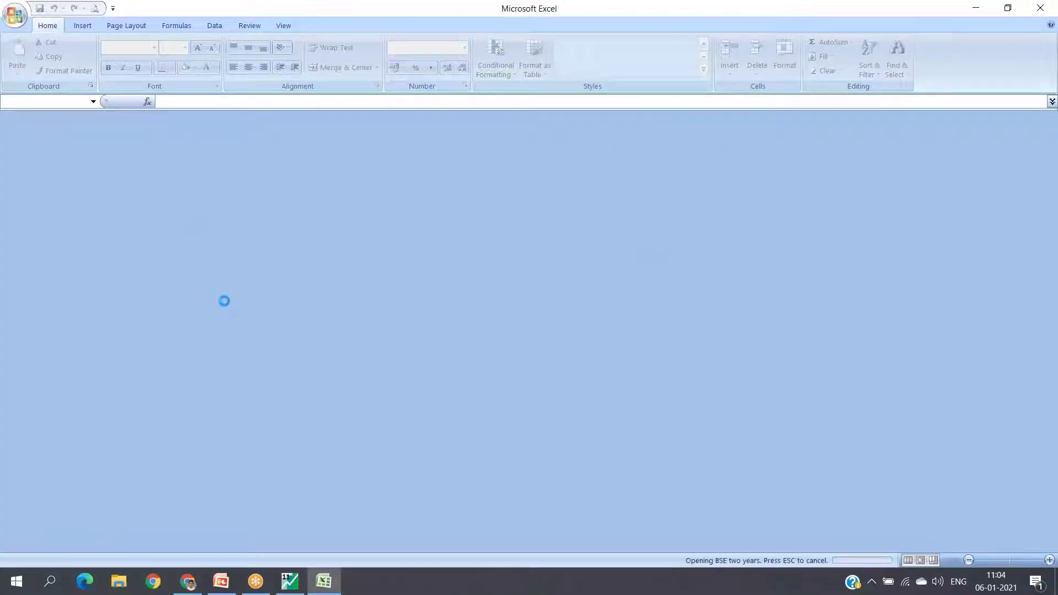
Copy the 02-01-2019 closing price from cell B2 into cell F492, just below the end of the data
scroll(213, 304, up, 4)
scroll(213, 303, up, 20)
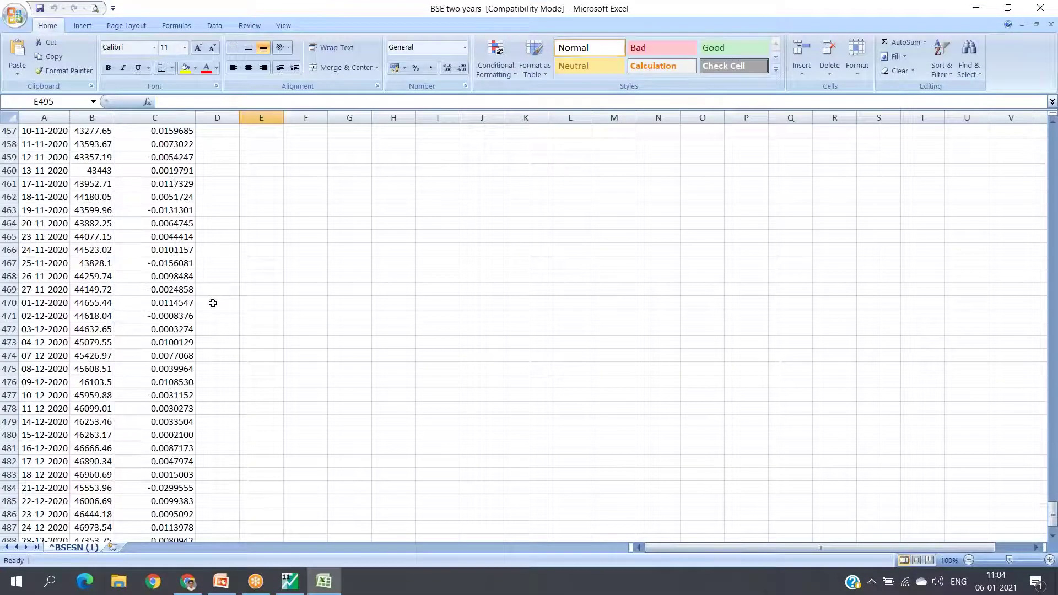
scroll(224, 311, up, 20)
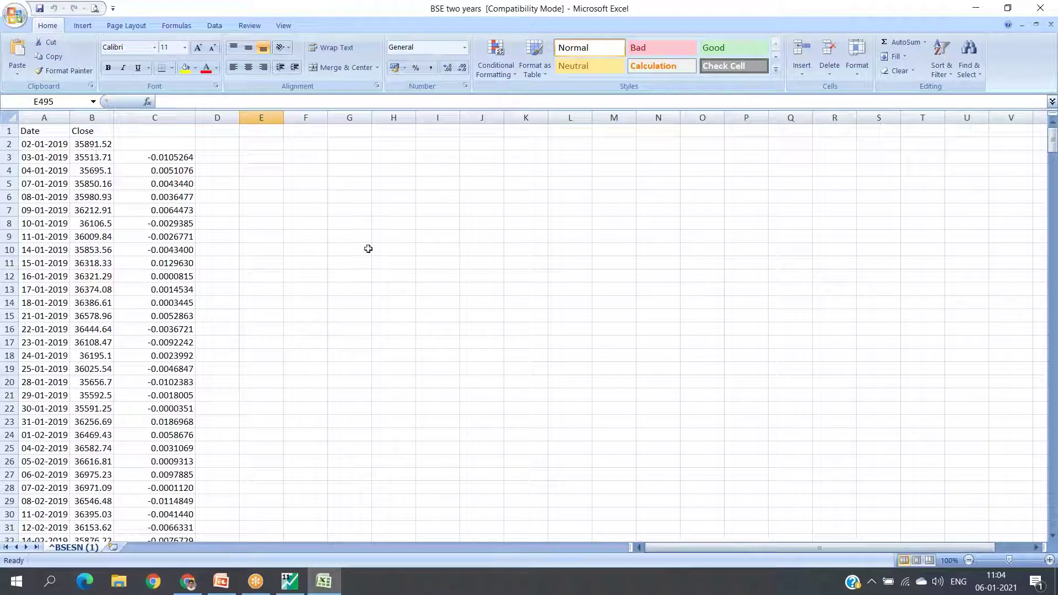
scroll(417, 342, down, 20)
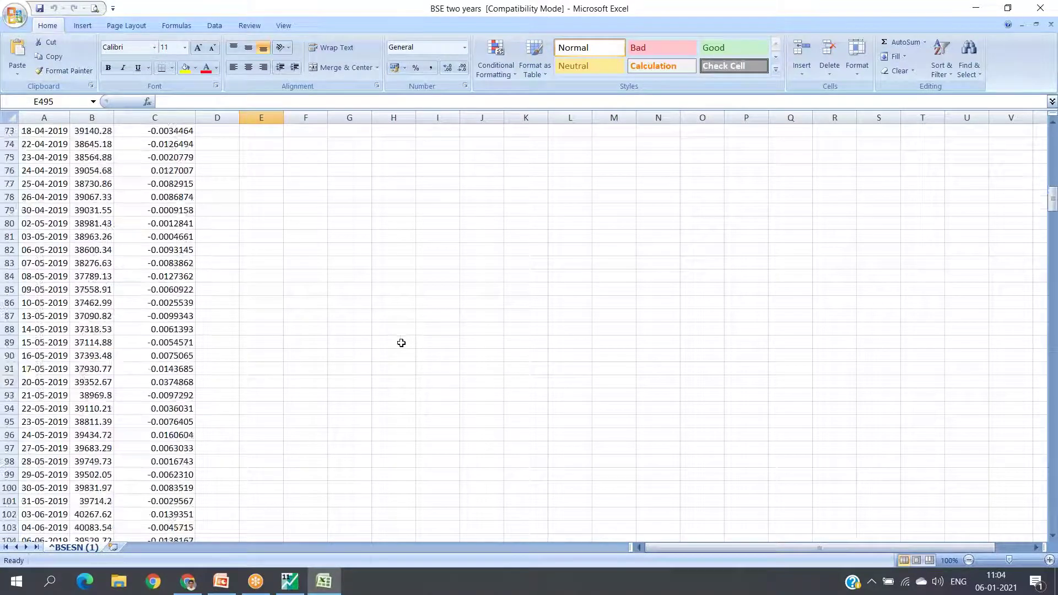
scroll(401, 342, up, 20)
click(87, 145)
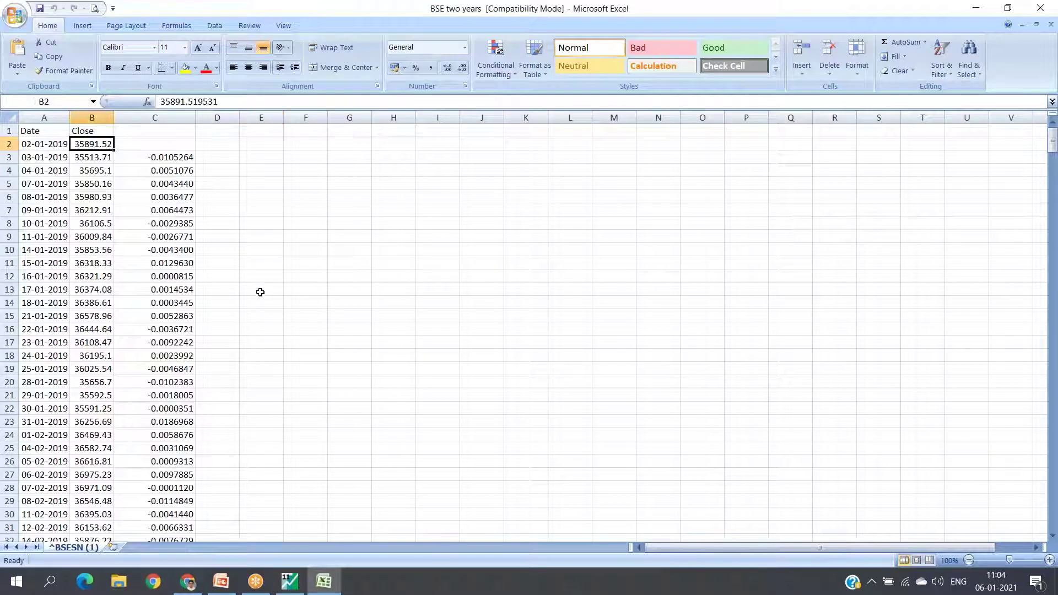
key(ctrl+c)
scroll(309, 339, down, 20)
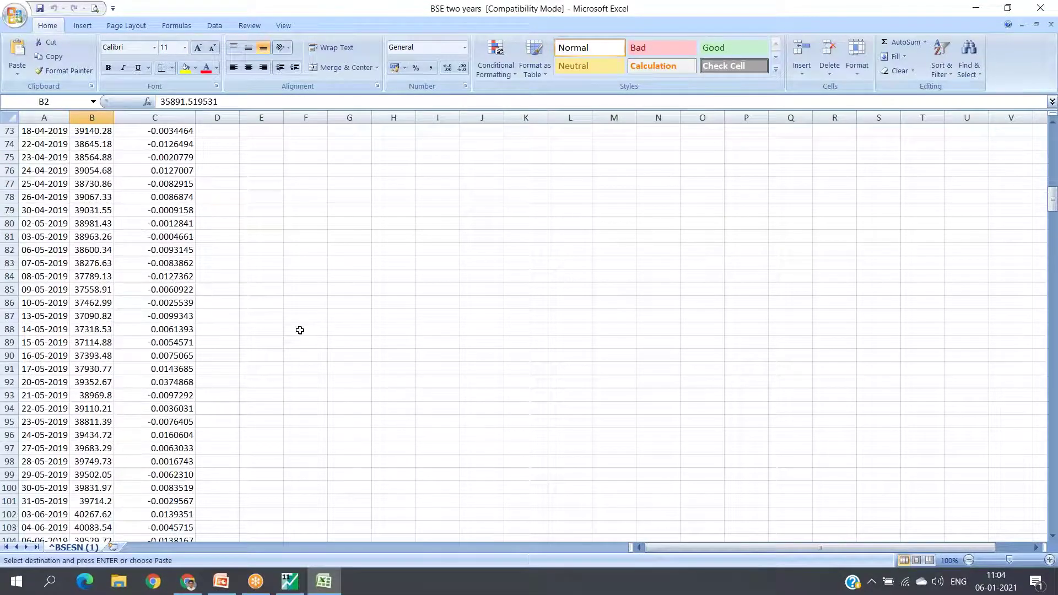
scroll(300, 330, down, 20)
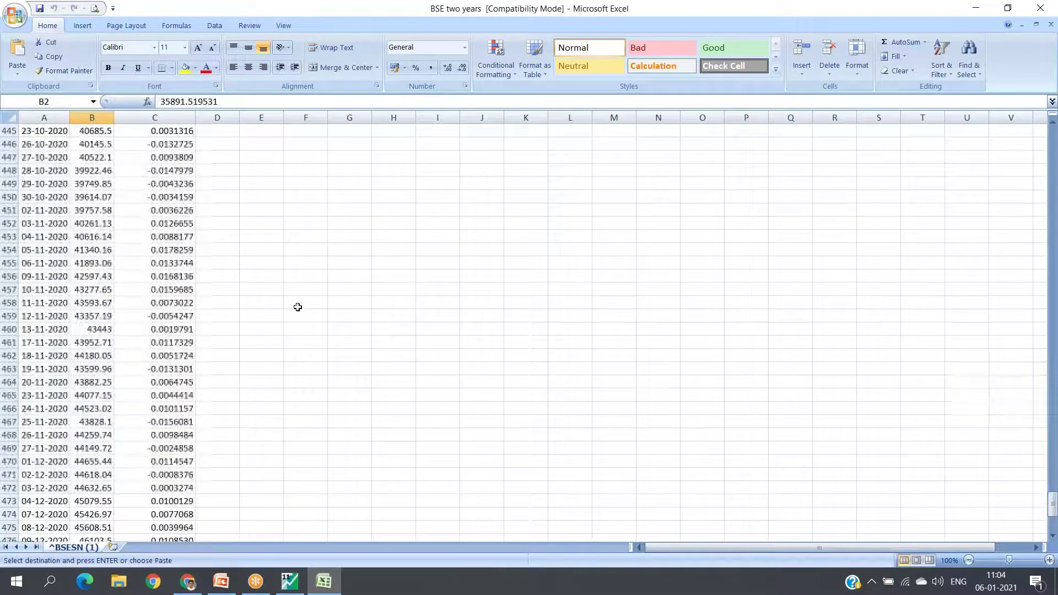
scroll(297, 307, down, 8)
click(311, 436)
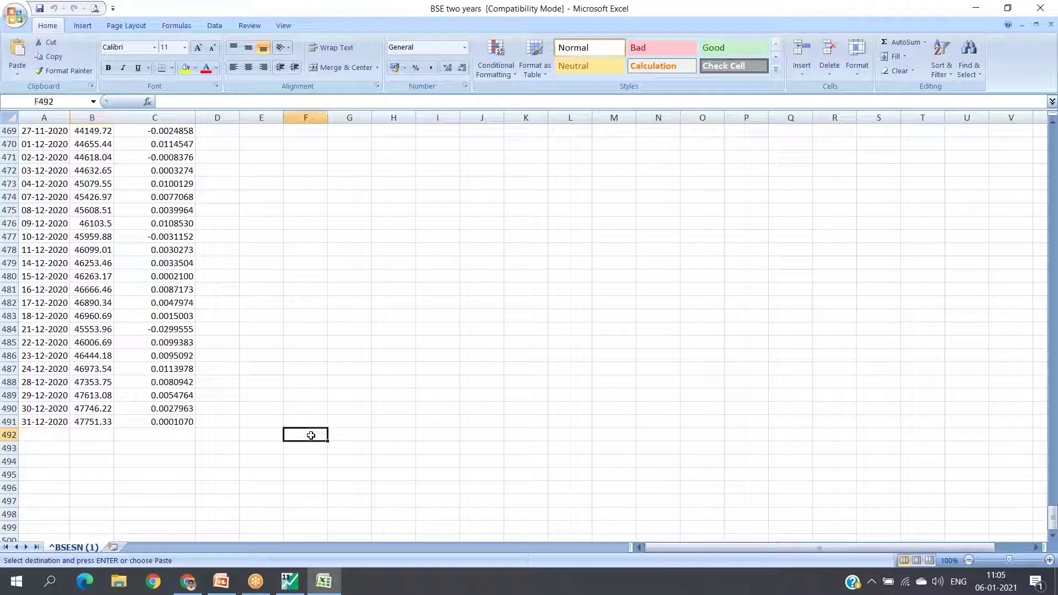
key(ctrl+v)
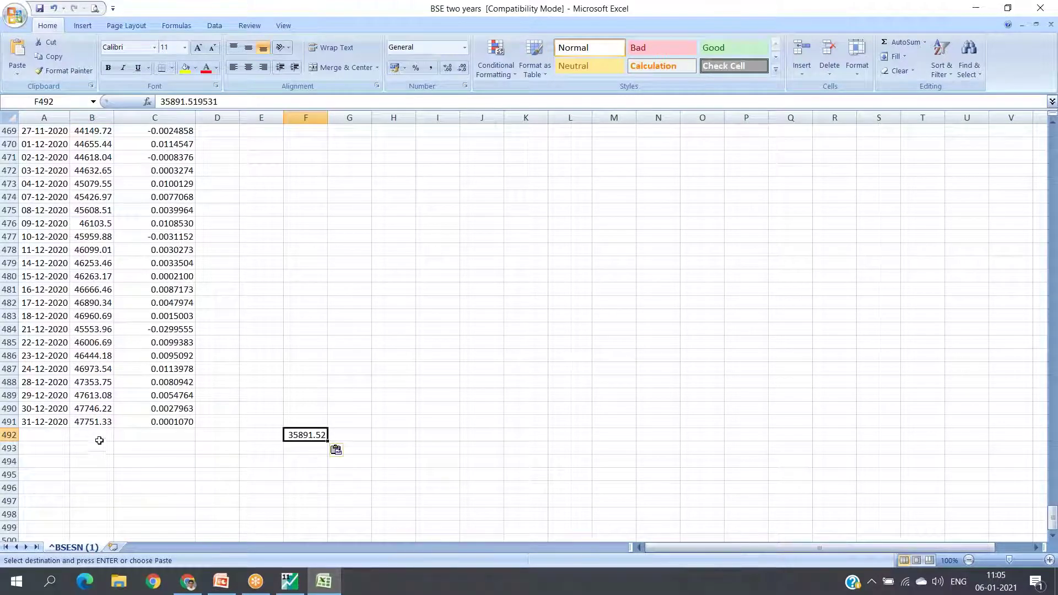
Calculate the two-year change in the closing price in cell E493 by subtracting F492 from B491
click(242, 449)
text(=)
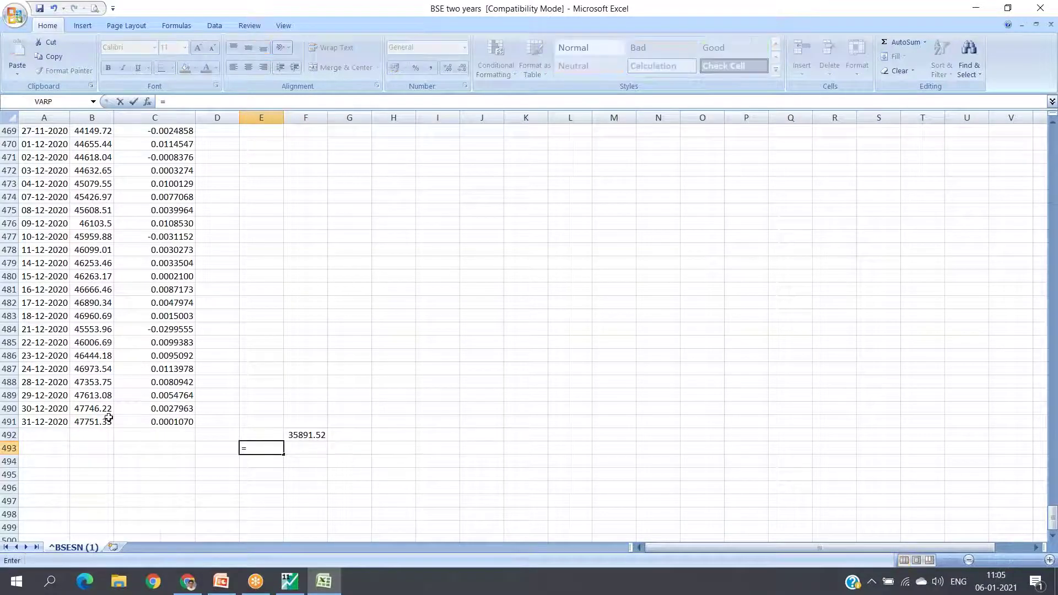
click(102, 422)
text(-)
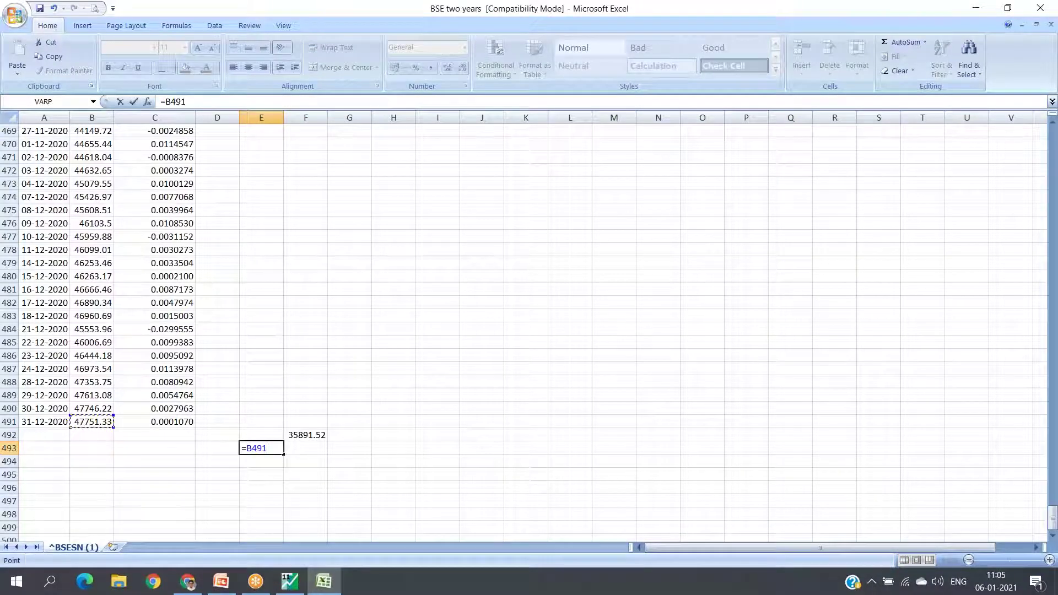
click(307, 436)
key(Return)
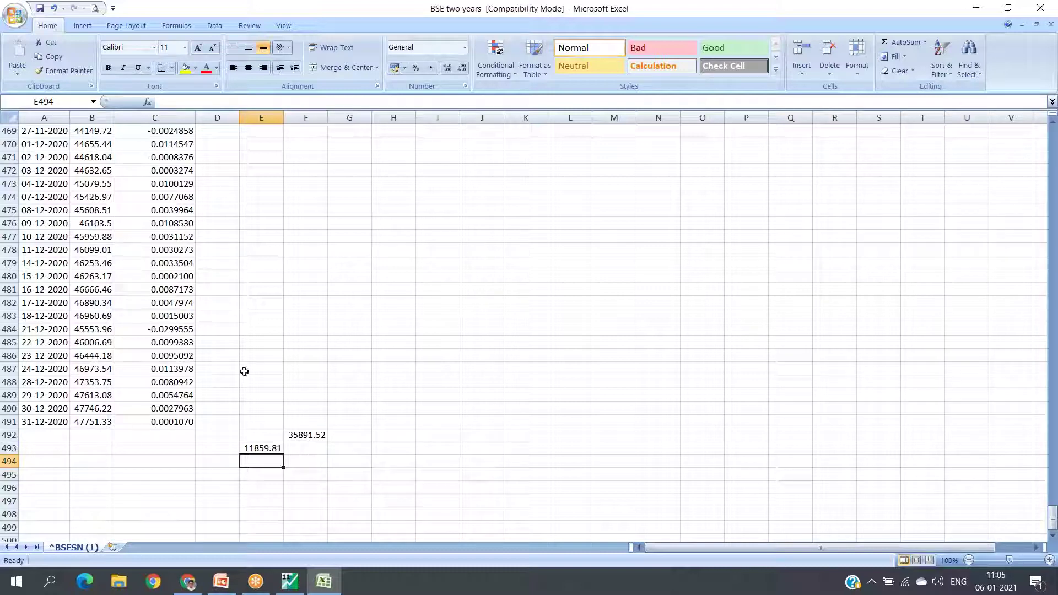
Examine the Sensex closing prices from March to July 2020 and select the 01-04-2020 closing price
scroll(244, 372, up, 12)
scroll(244, 372, up, 11)
scroll(261, 357, up, 20)
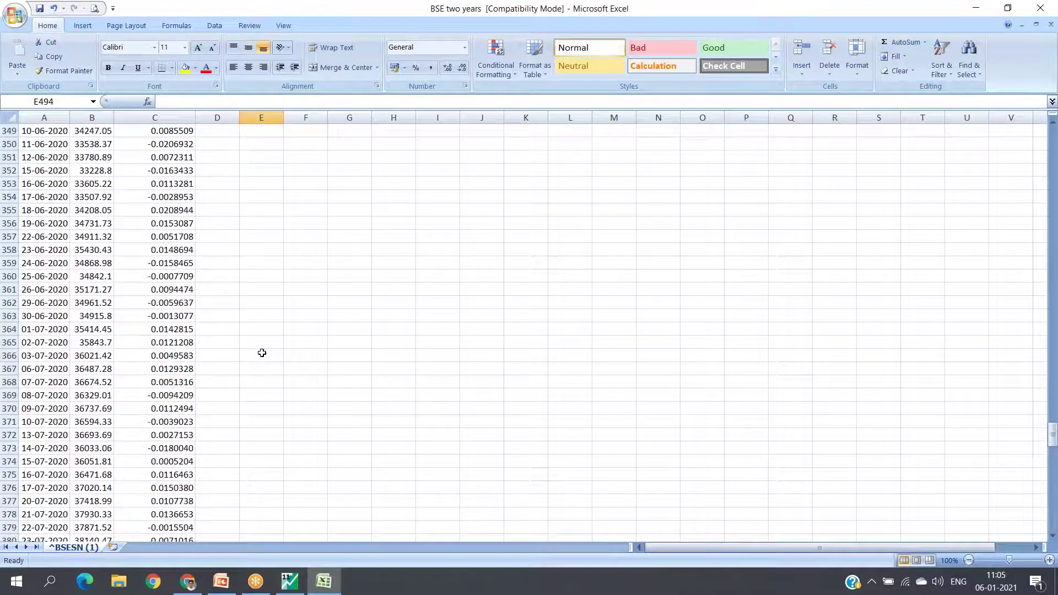
scroll(261, 352, down, 12)
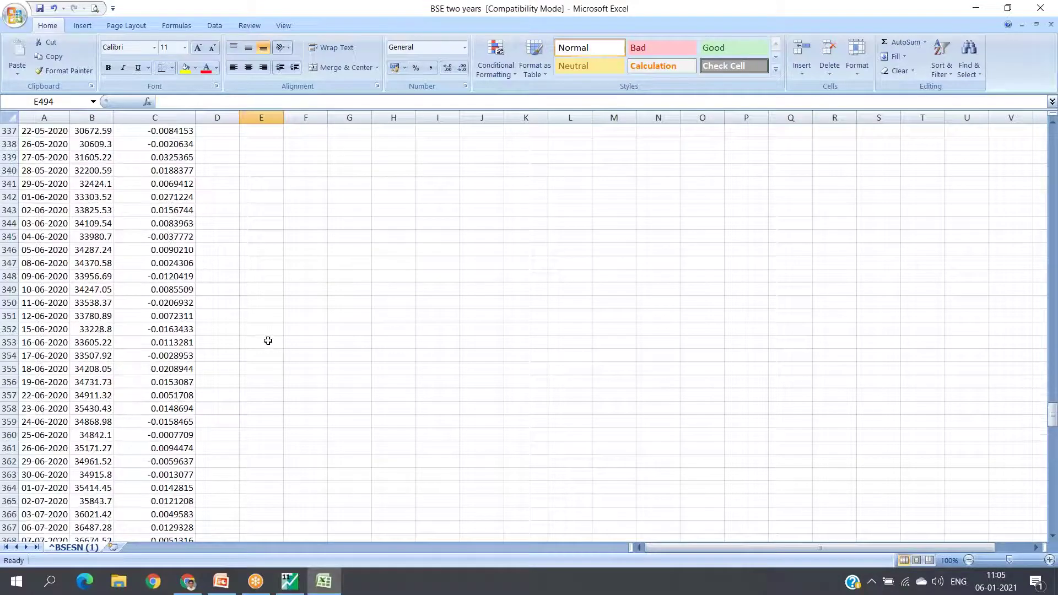
scroll(268, 341, down, 4)
scroll(268, 338, up, 8)
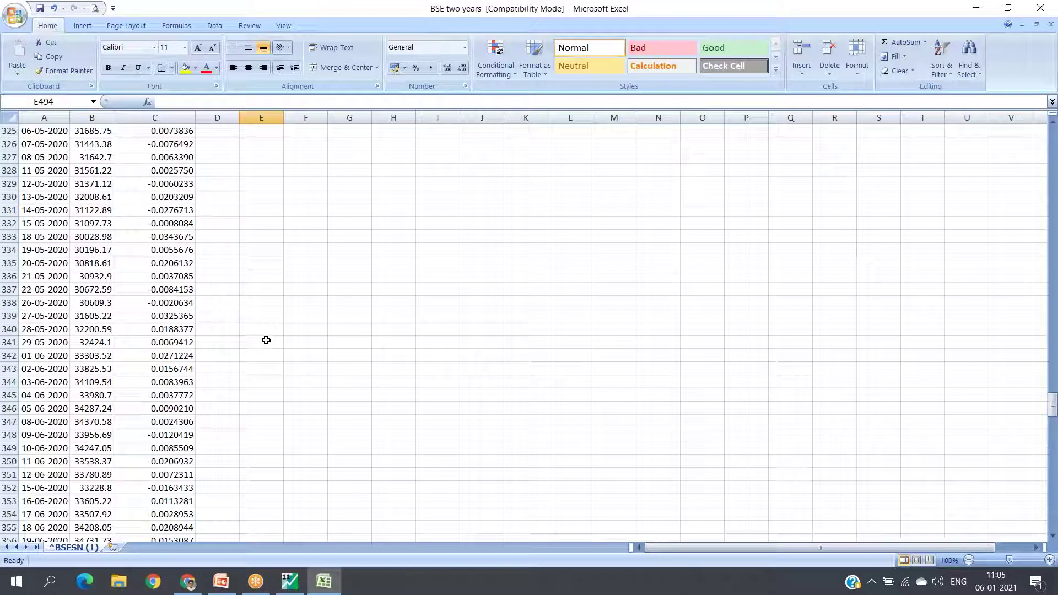
scroll(265, 342, down, 4)
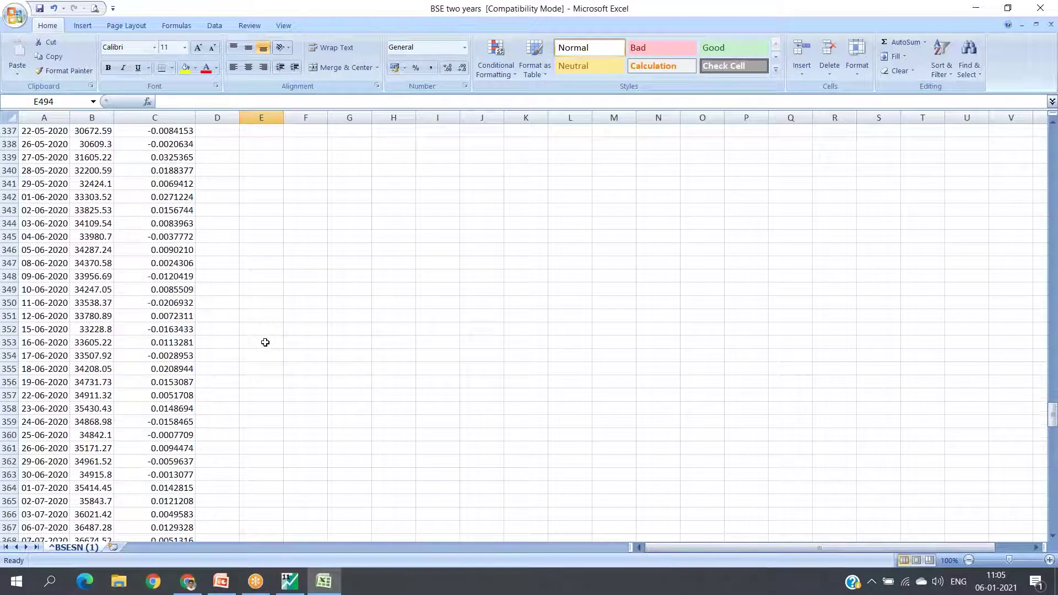
scroll(53, 201, up, 4)
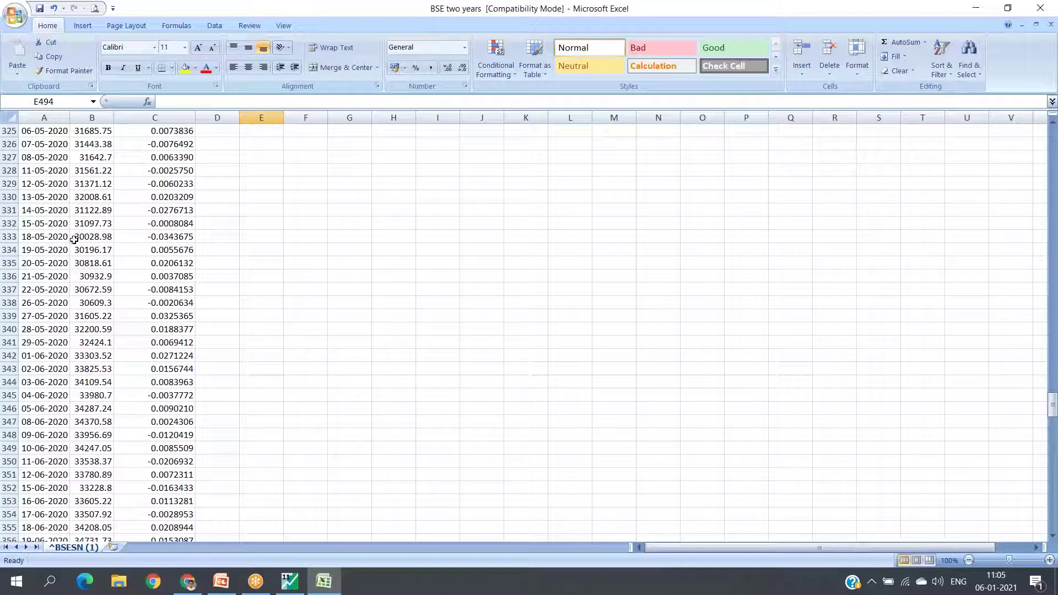
scroll(85, 176, up, 8)
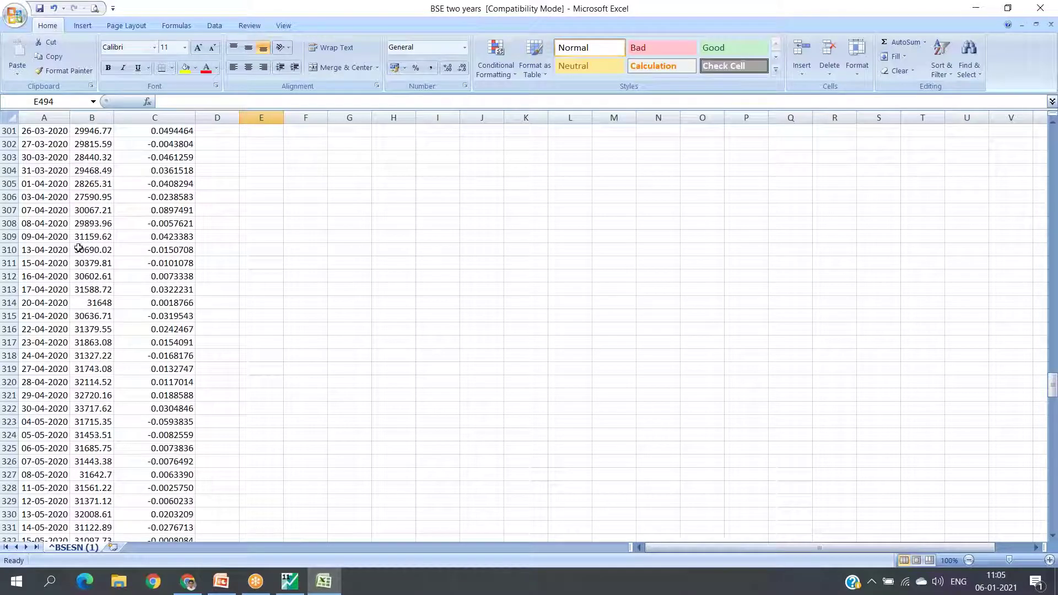
click(95, 185)
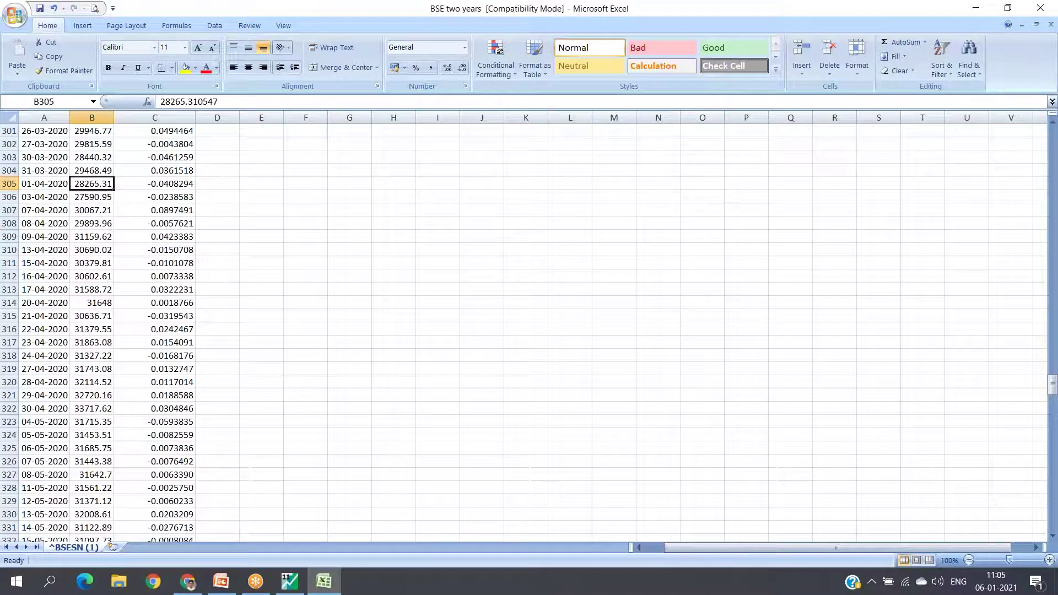
Compare the 01-04-2020 closing price with the closing prices up to 31-12-2020 at the end of the data
ctrl+scroll(304, 407, up, 5)
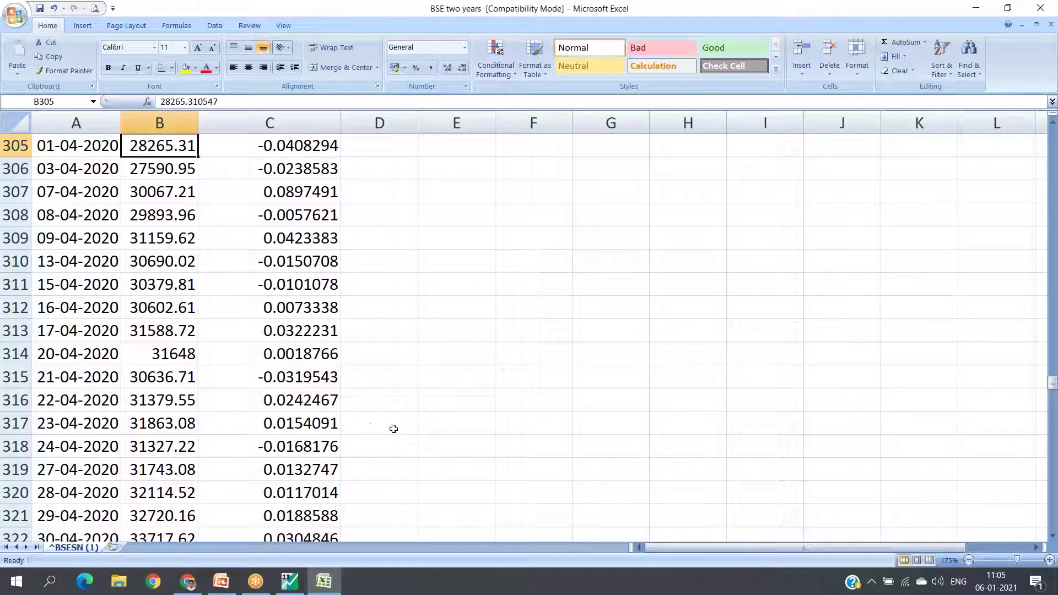
ctrl+scroll(212, 154, up, 2)
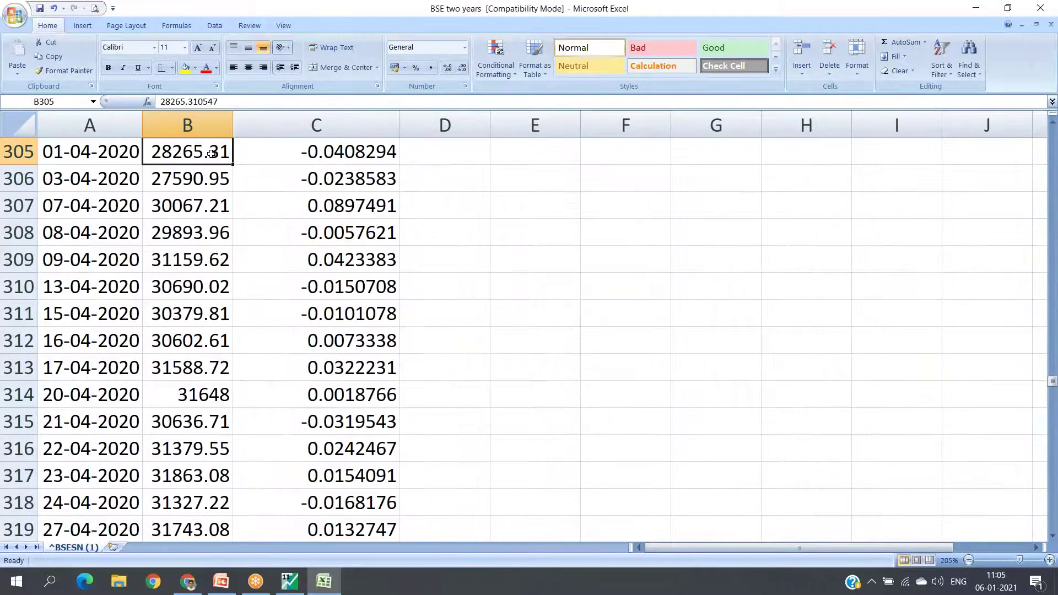
scroll(214, 375, down, 20)
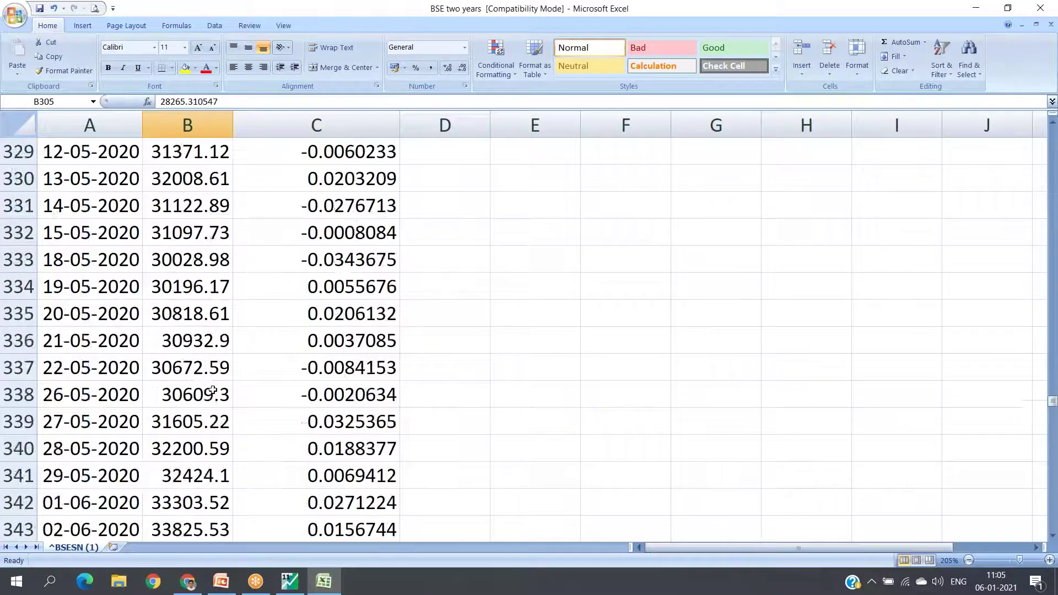
scroll(216, 388, up, 8)
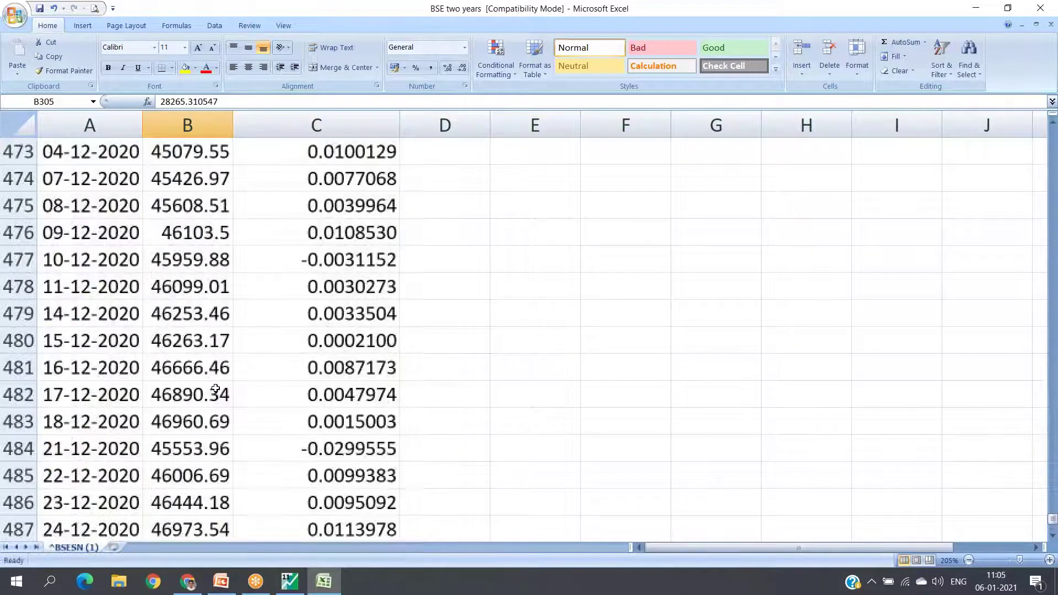
scroll(215, 388, down, 8)
scroll(215, 388, up, 8)
scroll(217, 407, down, 4)
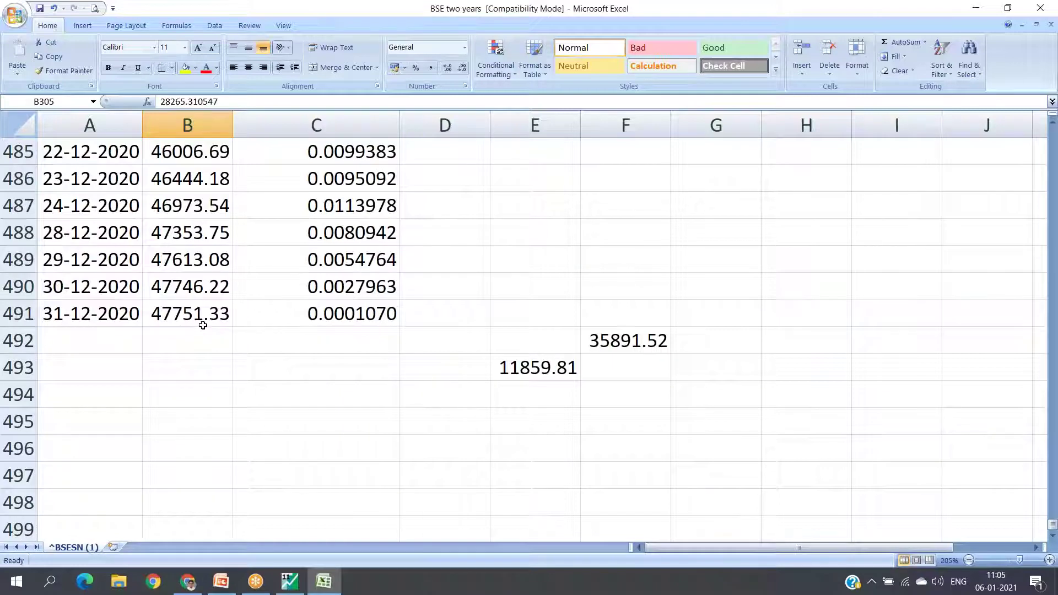
scroll(205, 331, up, 20)
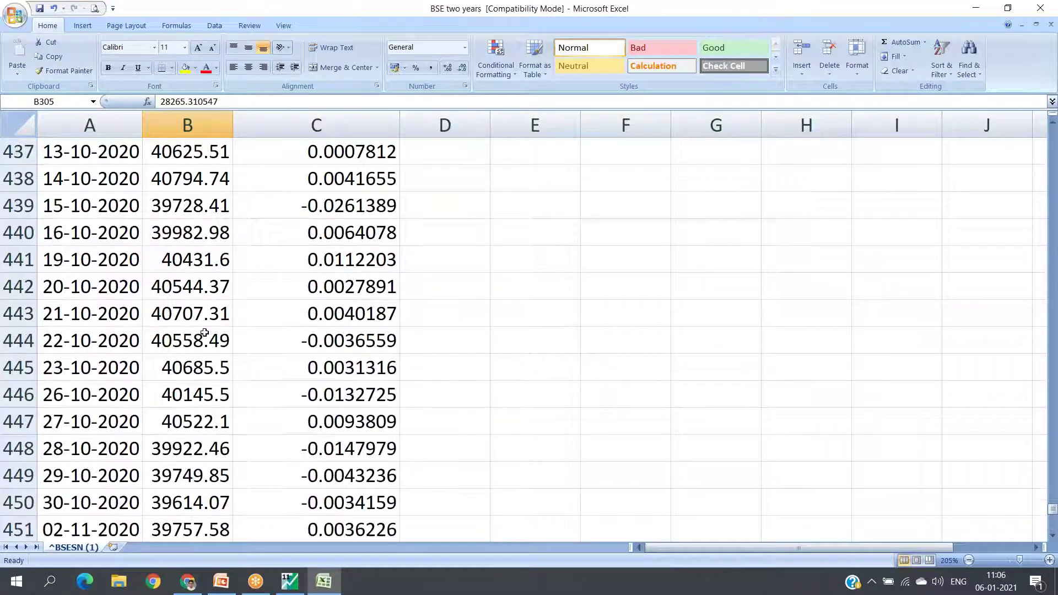
scroll(204, 340, up, 16)
scroll(215, 353, down, 20)
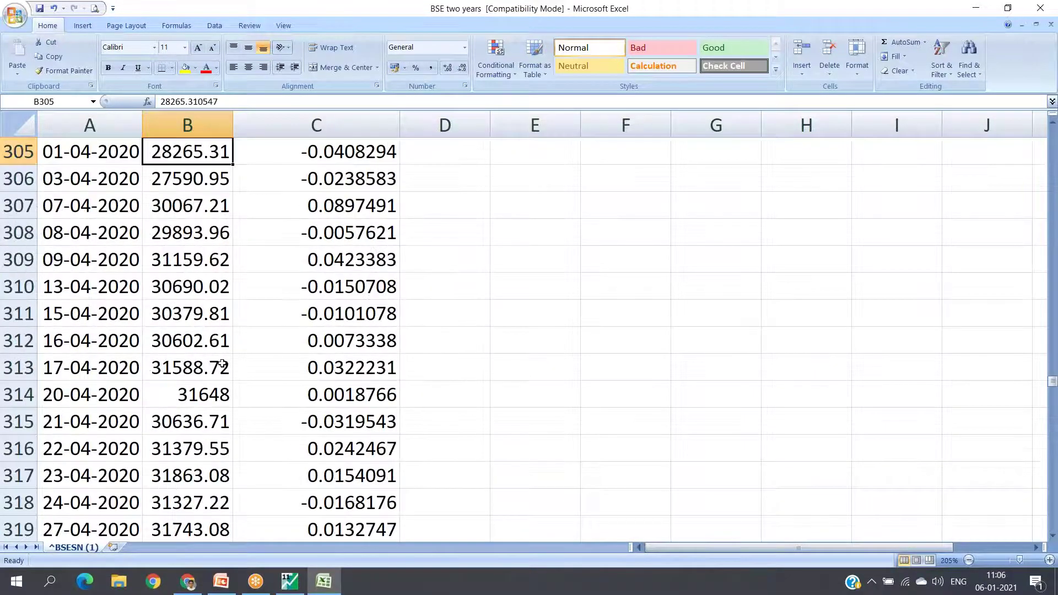
scroll(223, 365, down, 20)
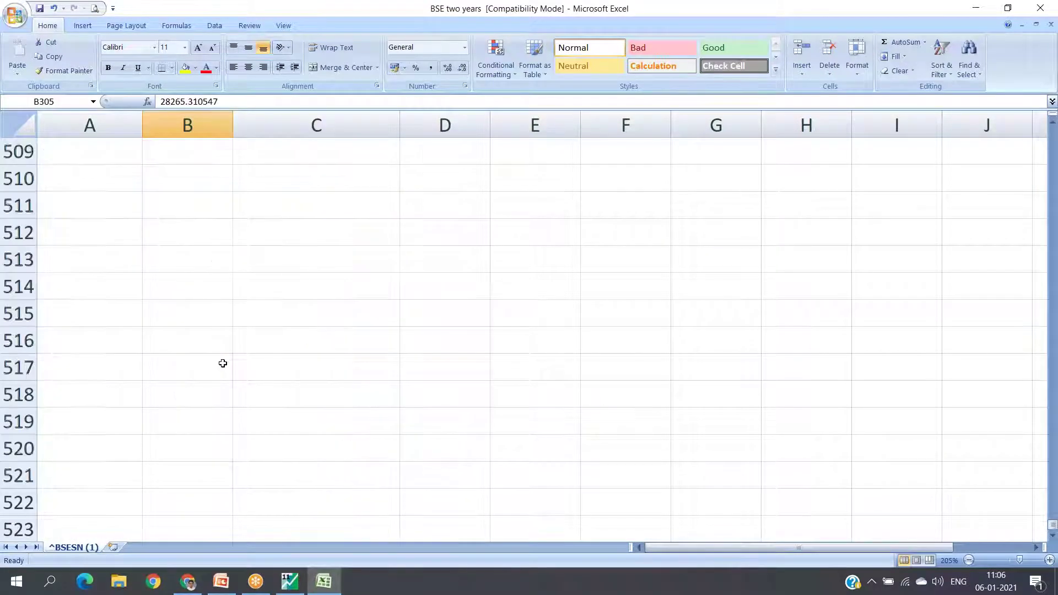
Switch to EViews and run the ARCH heteroskedasticity test with 1 lag on the residuals of the open equation
scroll(222, 361, up, 8)
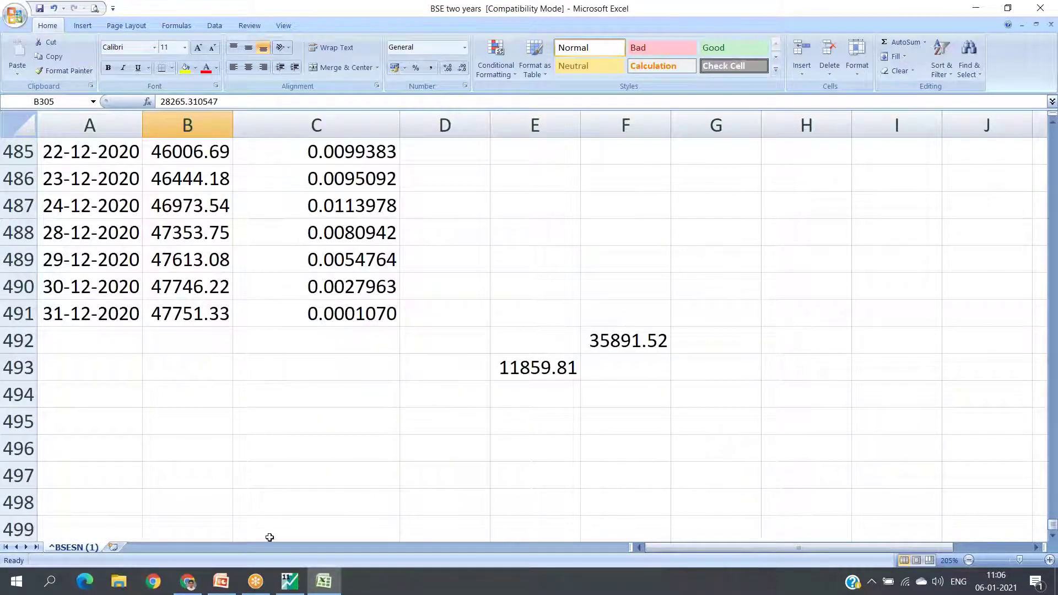
click(297, 588)
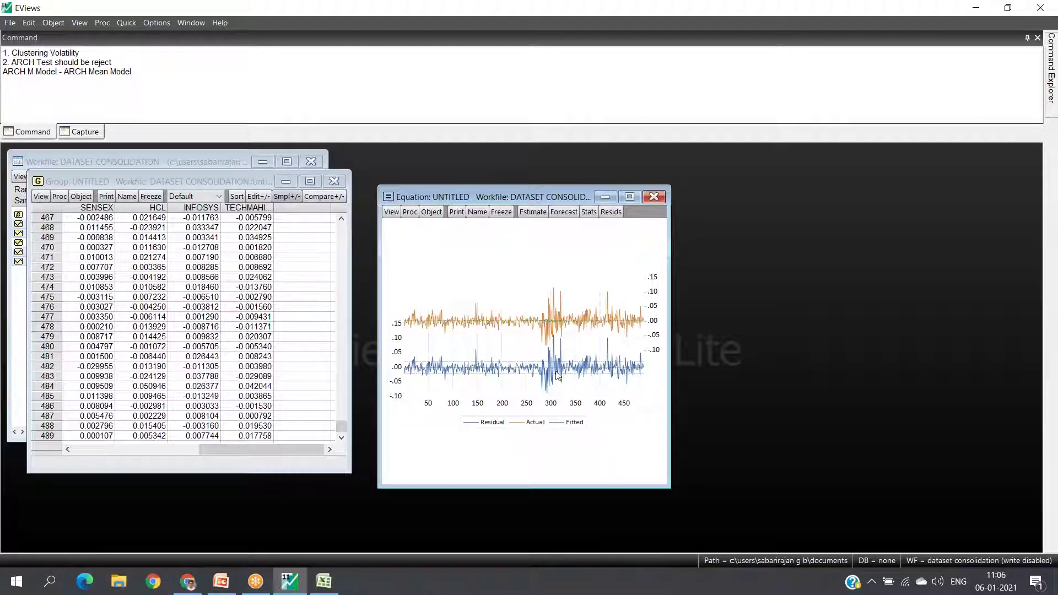
mouse_move(593, 380)
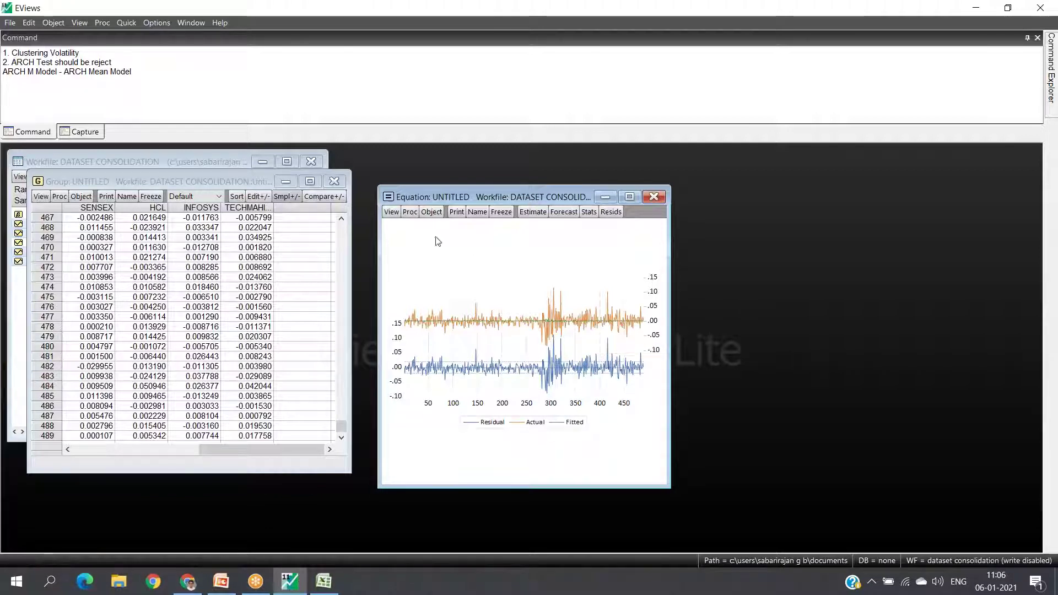
click(392, 212)
mouse_move(450, 325)
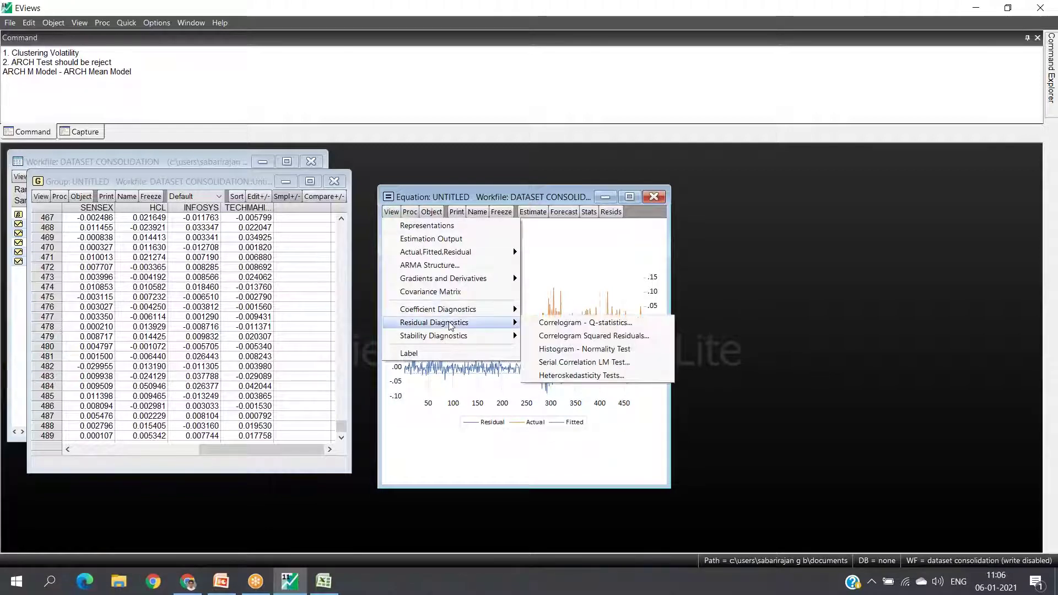
click(538, 375)
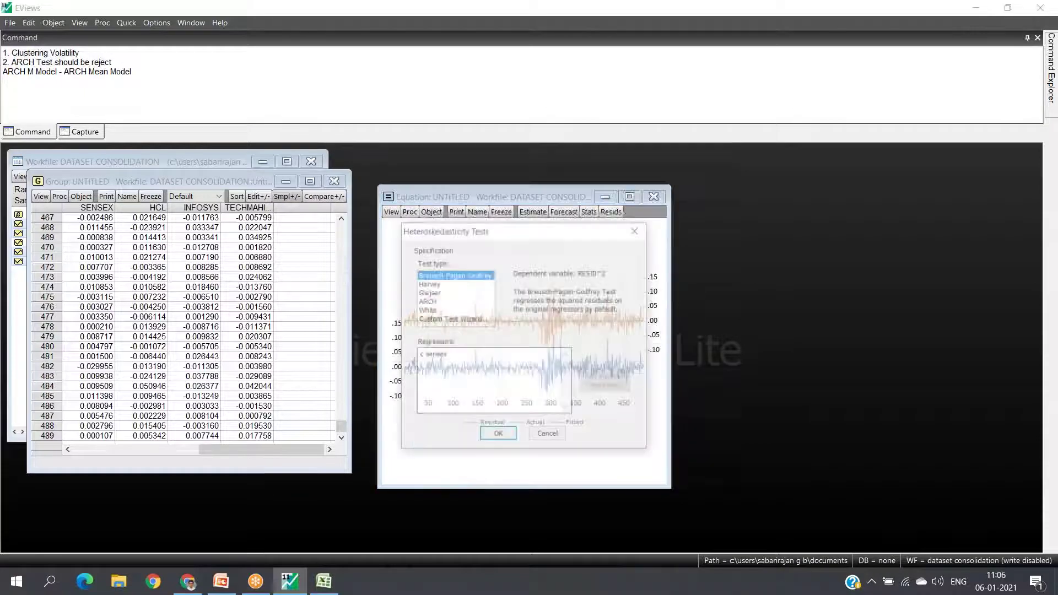
click(433, 301)
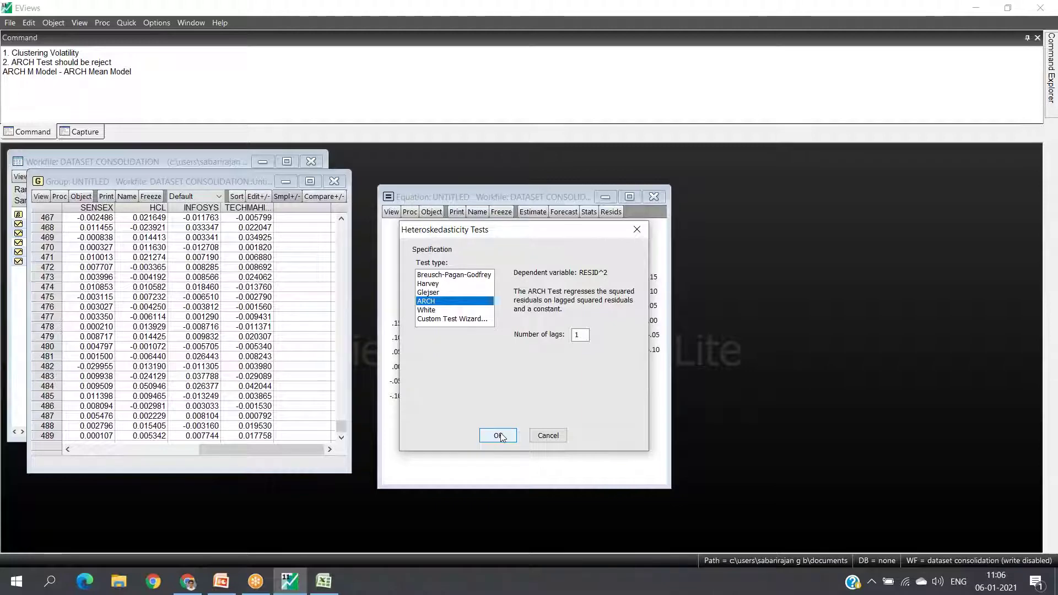
click(499, 436)
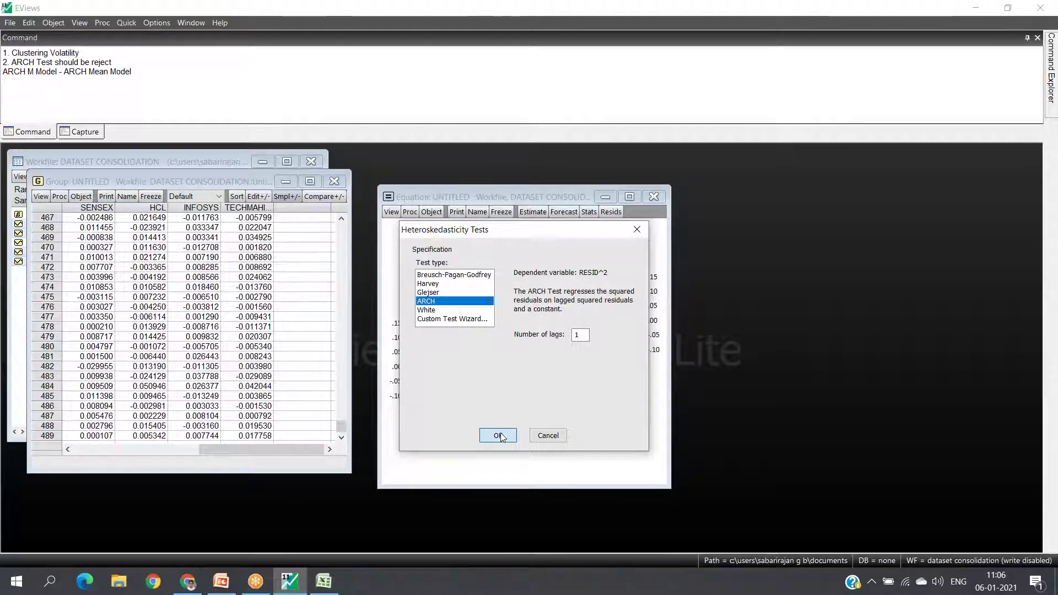